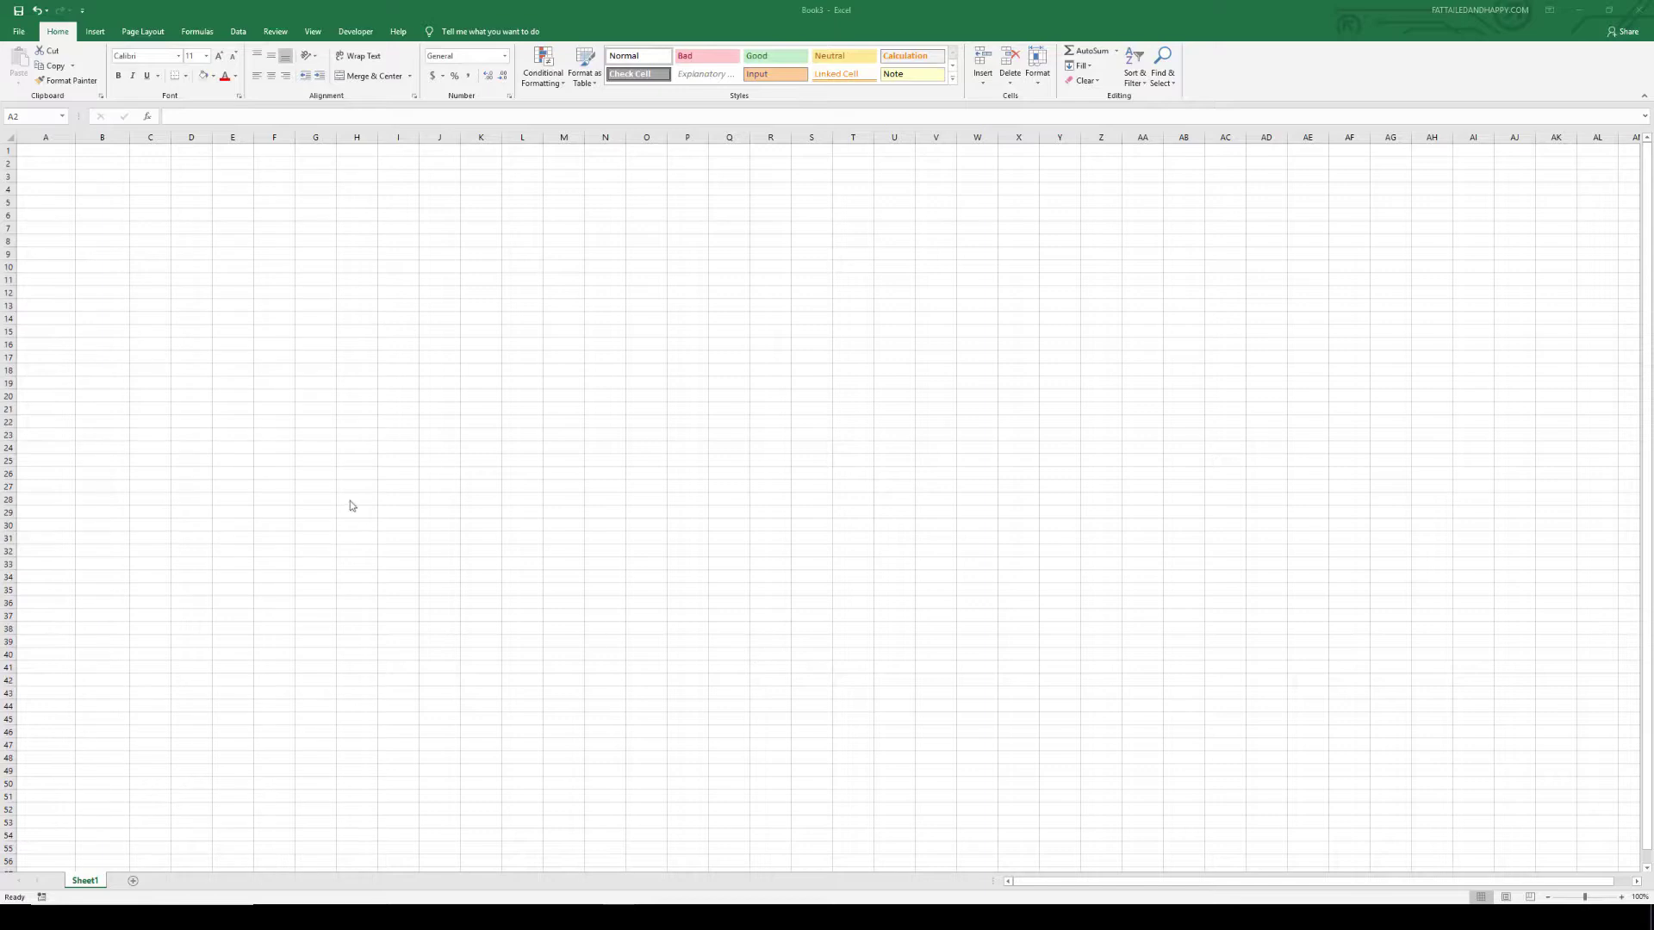
# Step: Enter the heading "City #1" in cell A6
pyautogui.click(103, 290)
pyautogui.click(54, 220)
pyautogui.write('Avera')
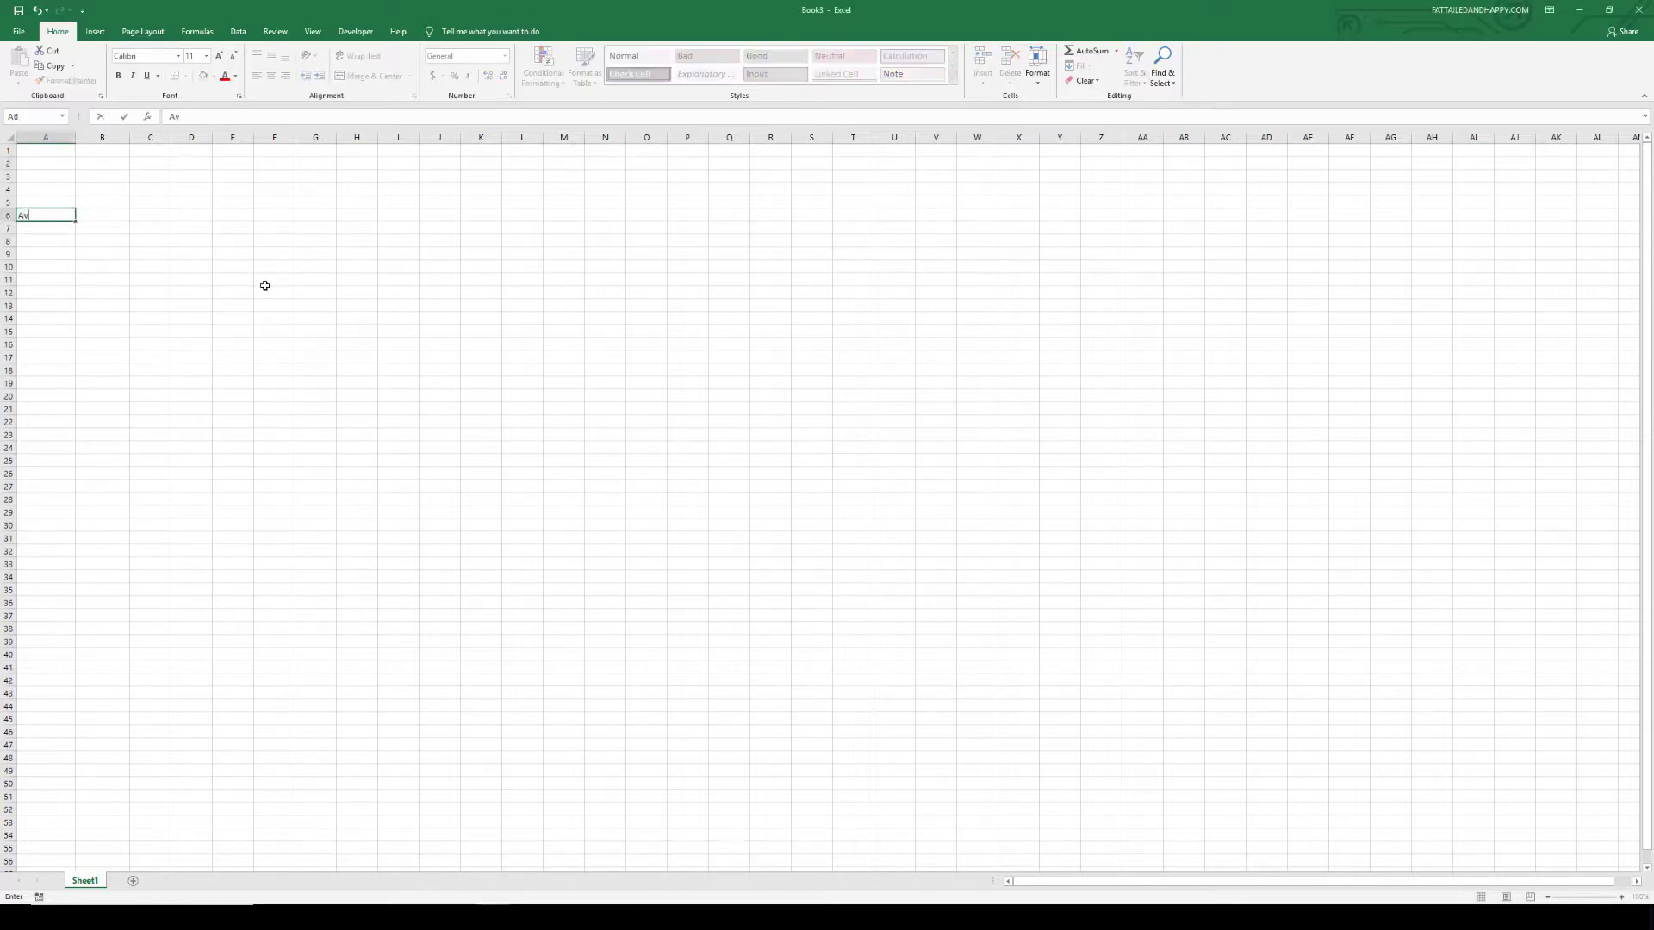
pyautogui.press('BackSpace')
pyautogui.press('BackSpace')
pyautogui.press('BackSpace')
pyautogui.press('BackSpace')
pyautogui.write('City #1')
pyautogui.press('Return')
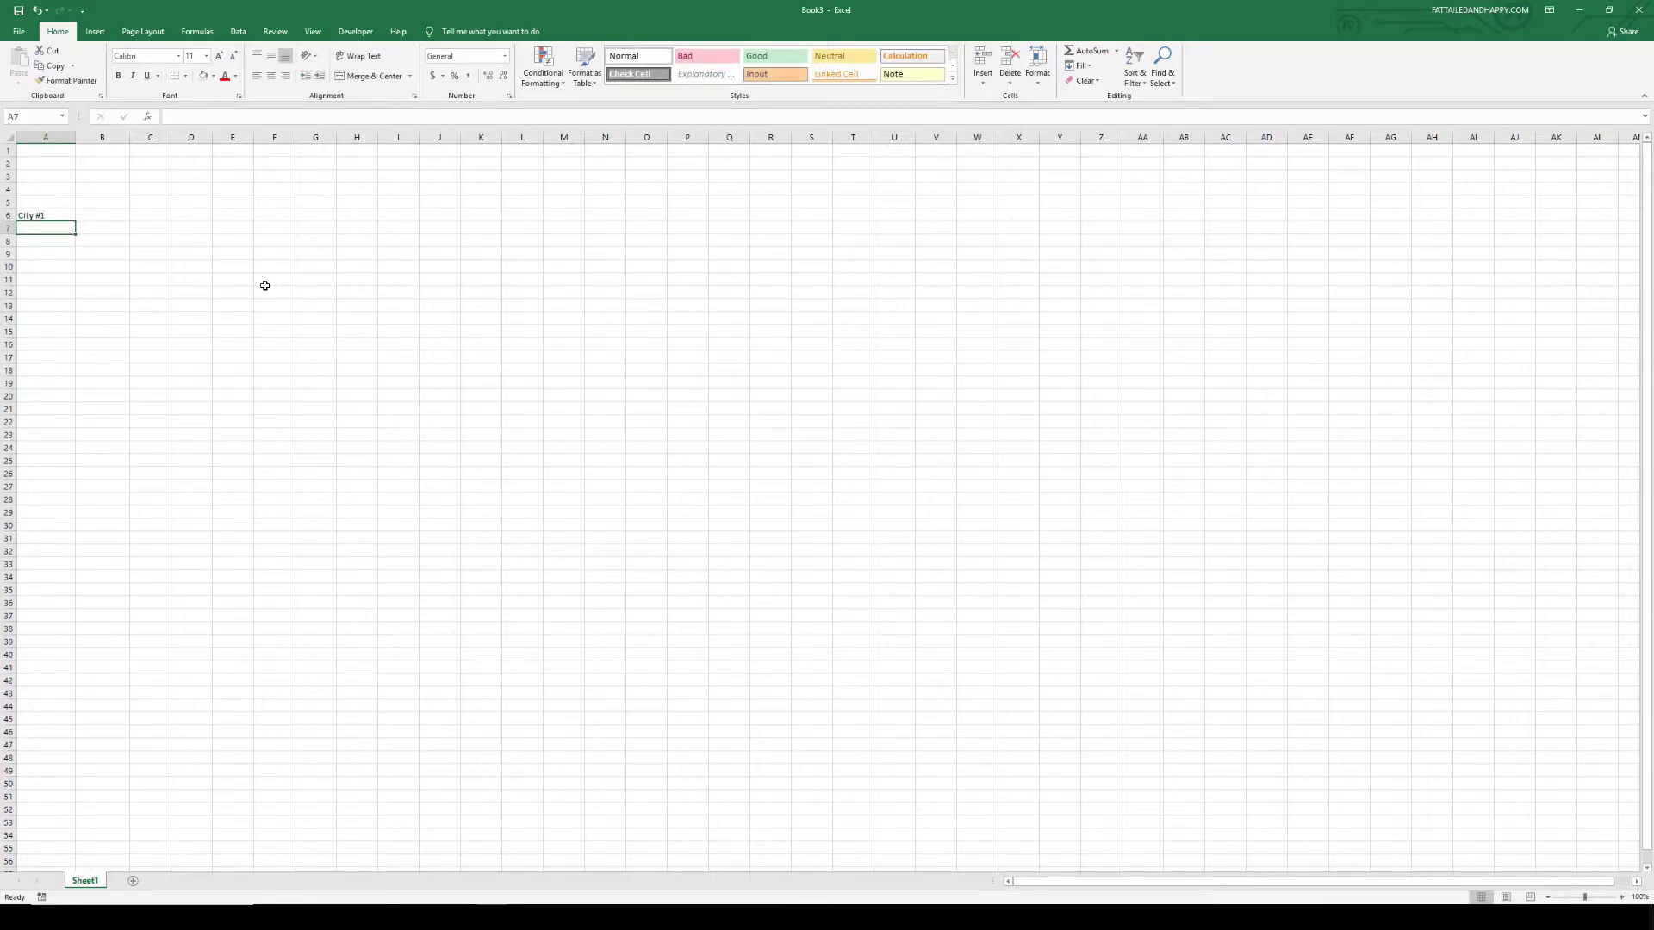
# Step: Enter the City #1 values 75, 80, 70, 65, 68, 58 and 47 in cells A7 to A13
pyautogui.write('75')
pyautogui.press('Return')
pyautogui.write('80')
pyautogui.press('Return')
pyautogui.write('70')
pyautogui.press('Return')
pyautogui.write('65')
pyautogui.press('Return')
pyautogui.write('68')
pyautogui.press('Return')
pyautogui.write('58')
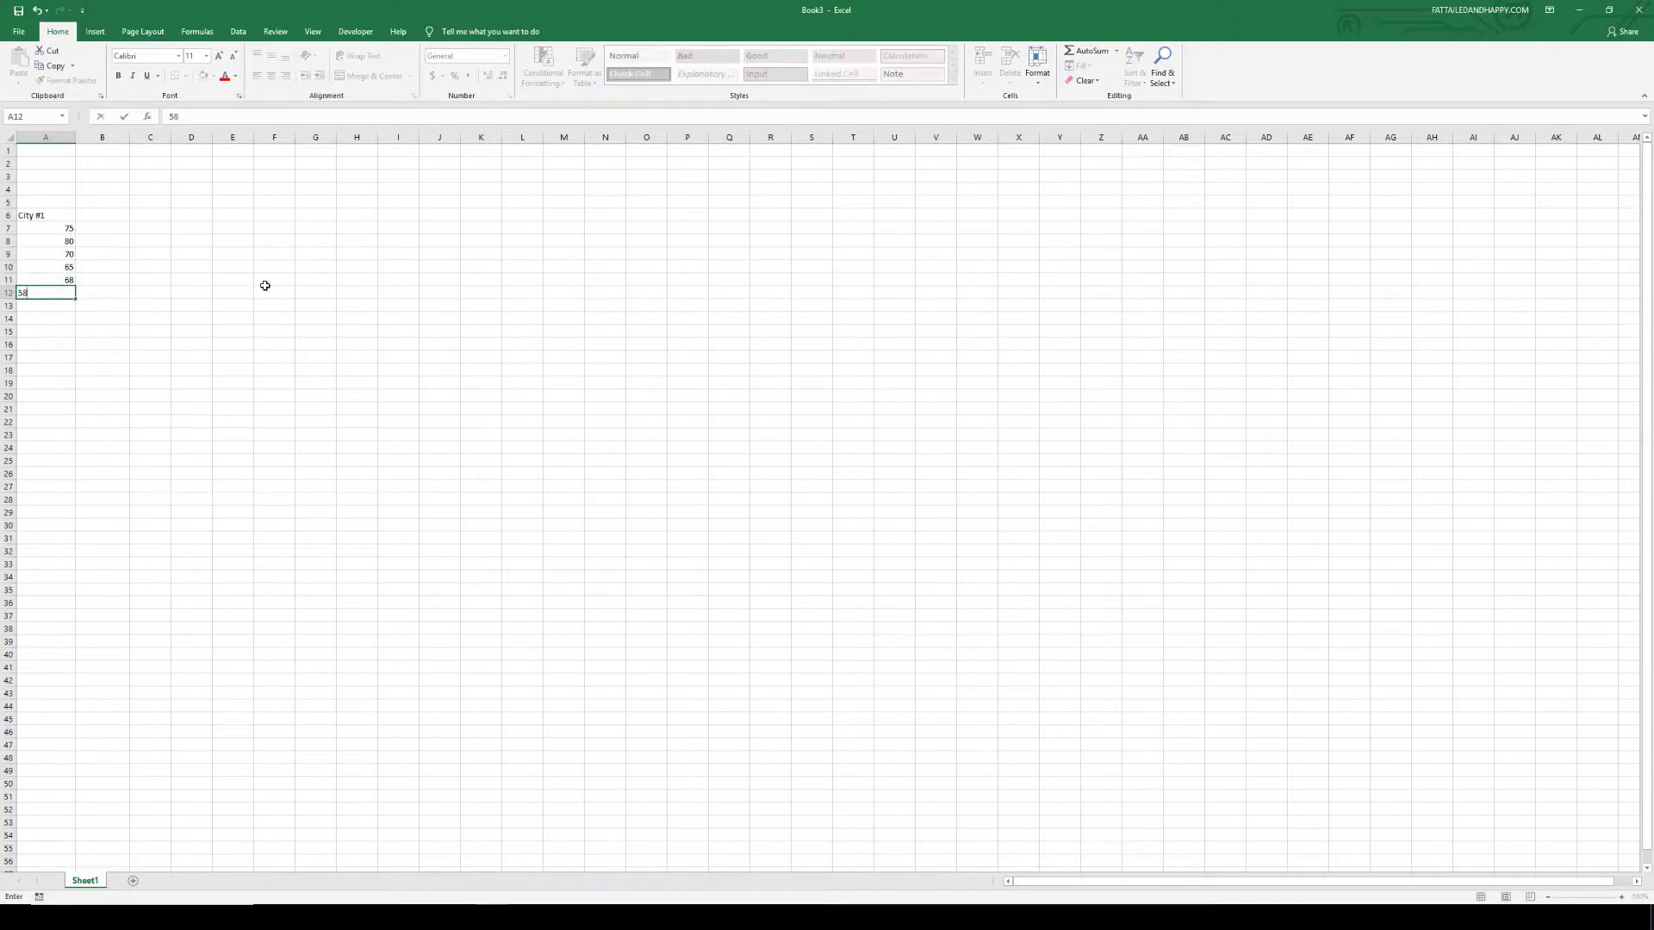
pyautogui.press('Return')
pyautogui.write('4')
pyautogui.hotkey('ctrl', 'Return')
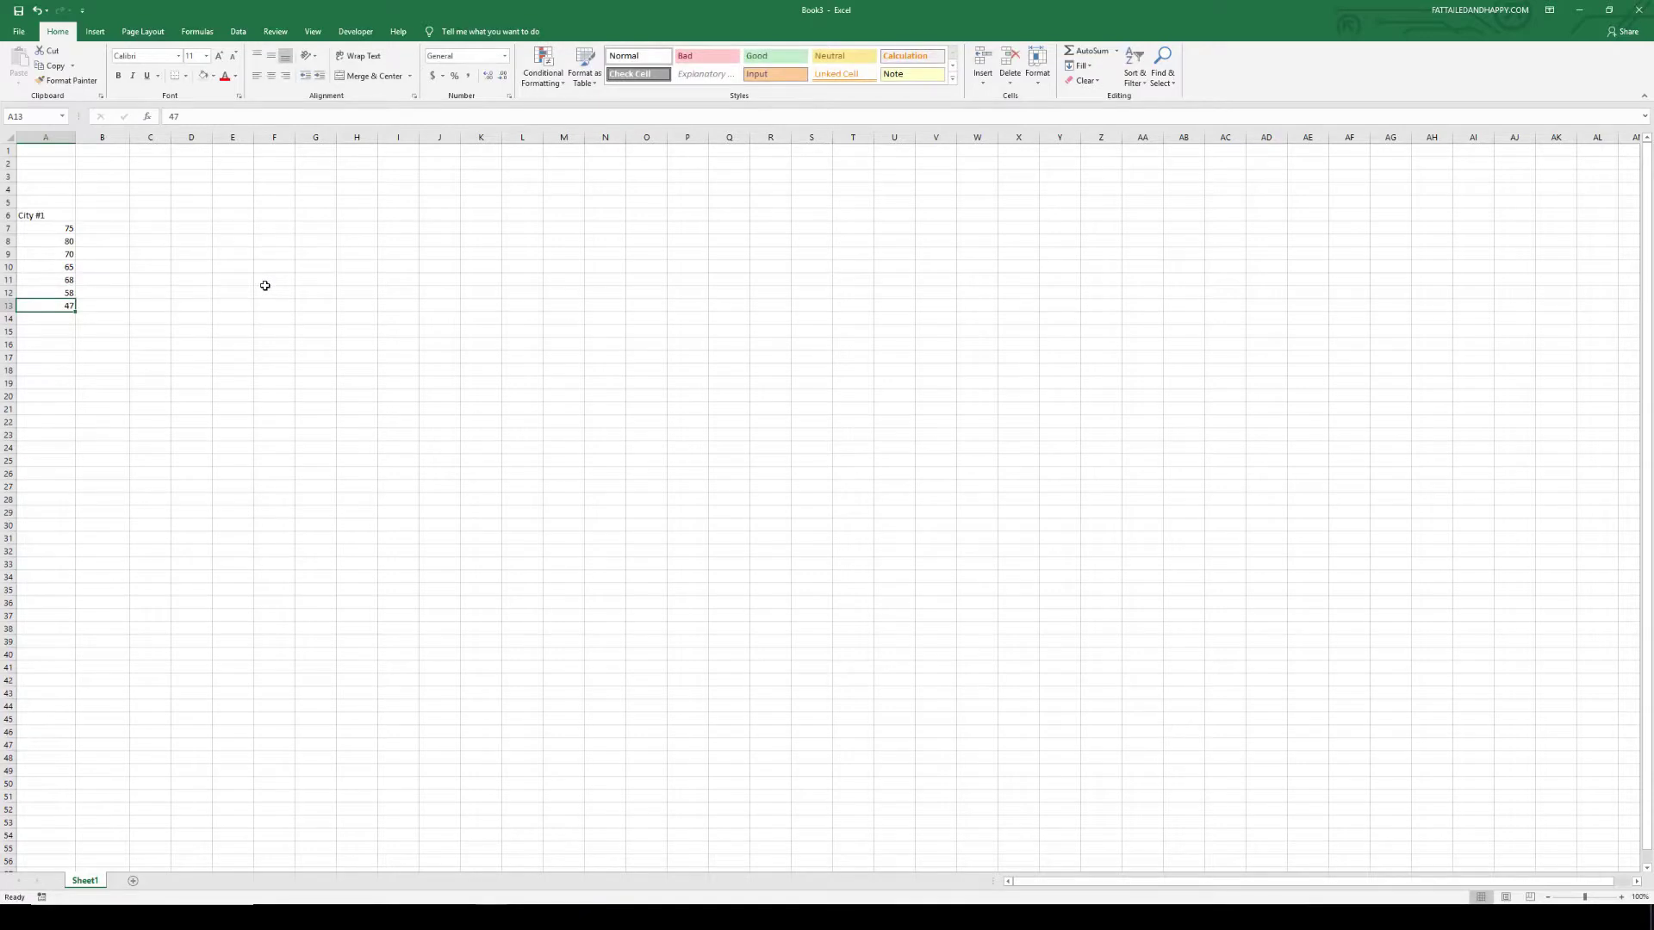
# Step: Calculate the average of the City #1 values in cell A15 with =AVERAGE(A7:A13)
pyautogui.hotkey('shift', 'Up')
pyautogui.hotkey('shift', 'Up')
pyautogui.hotkey('shift', 'Up')
pyautogui.hotkey('shift', 'Up')
pyautogui.hotkey('shift', 'Up')
pyautogui.hotkey('shift', 'Up')
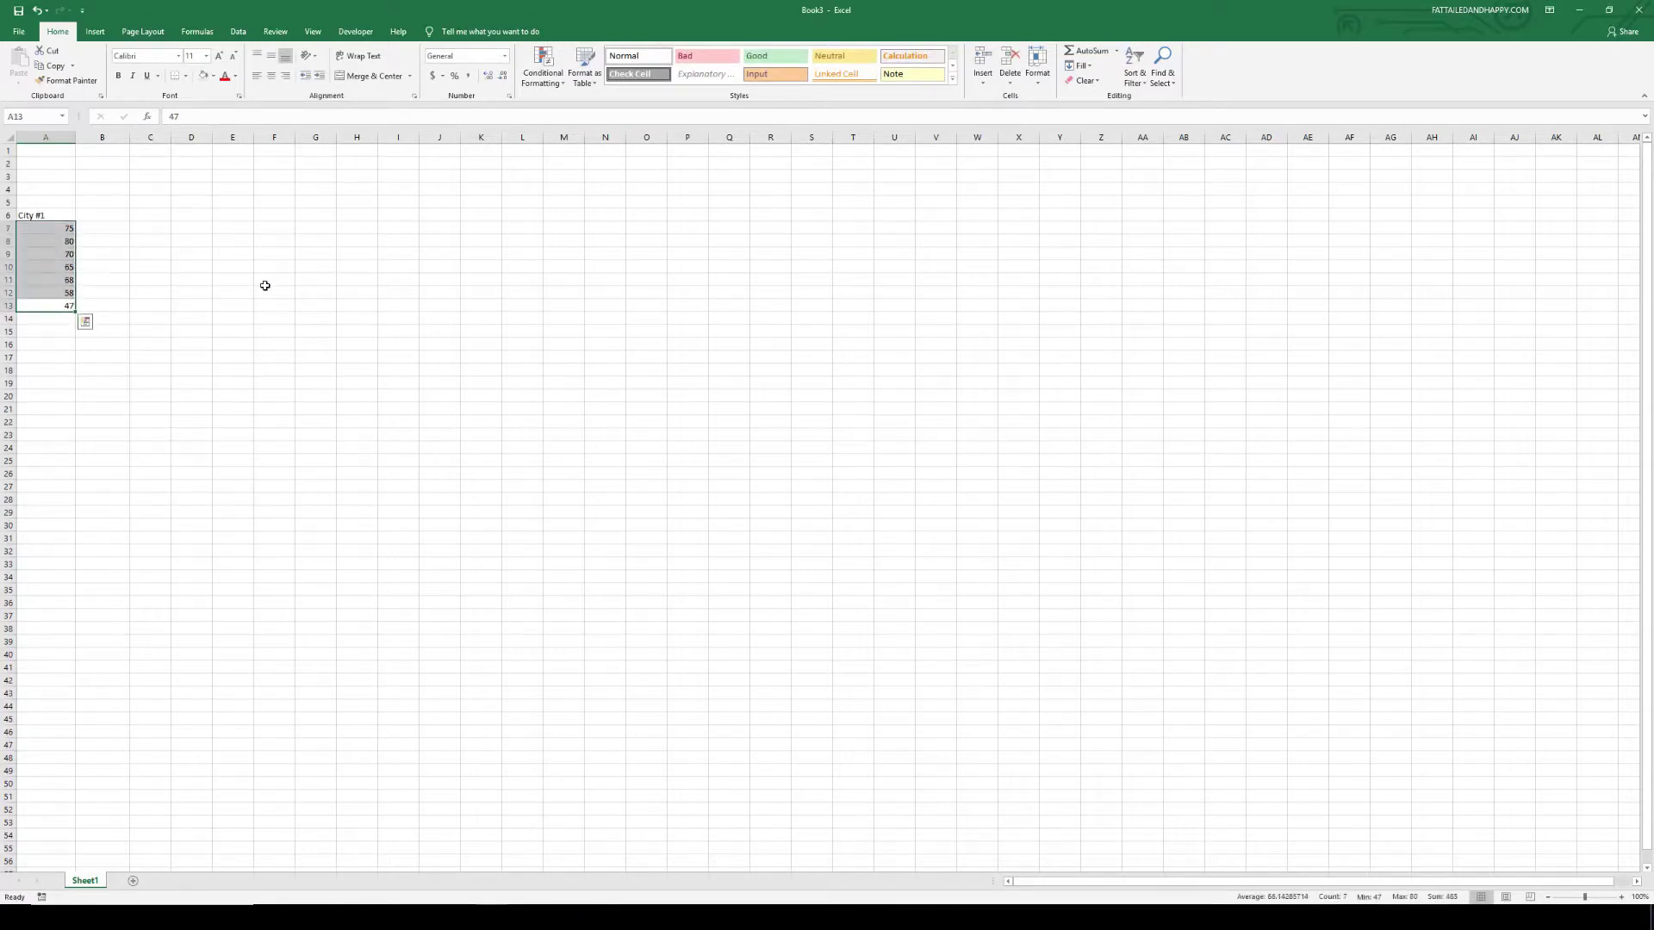
pyautogui.press('Down')
pyautogui.press('Down')
pyautogui.write('=average(a')
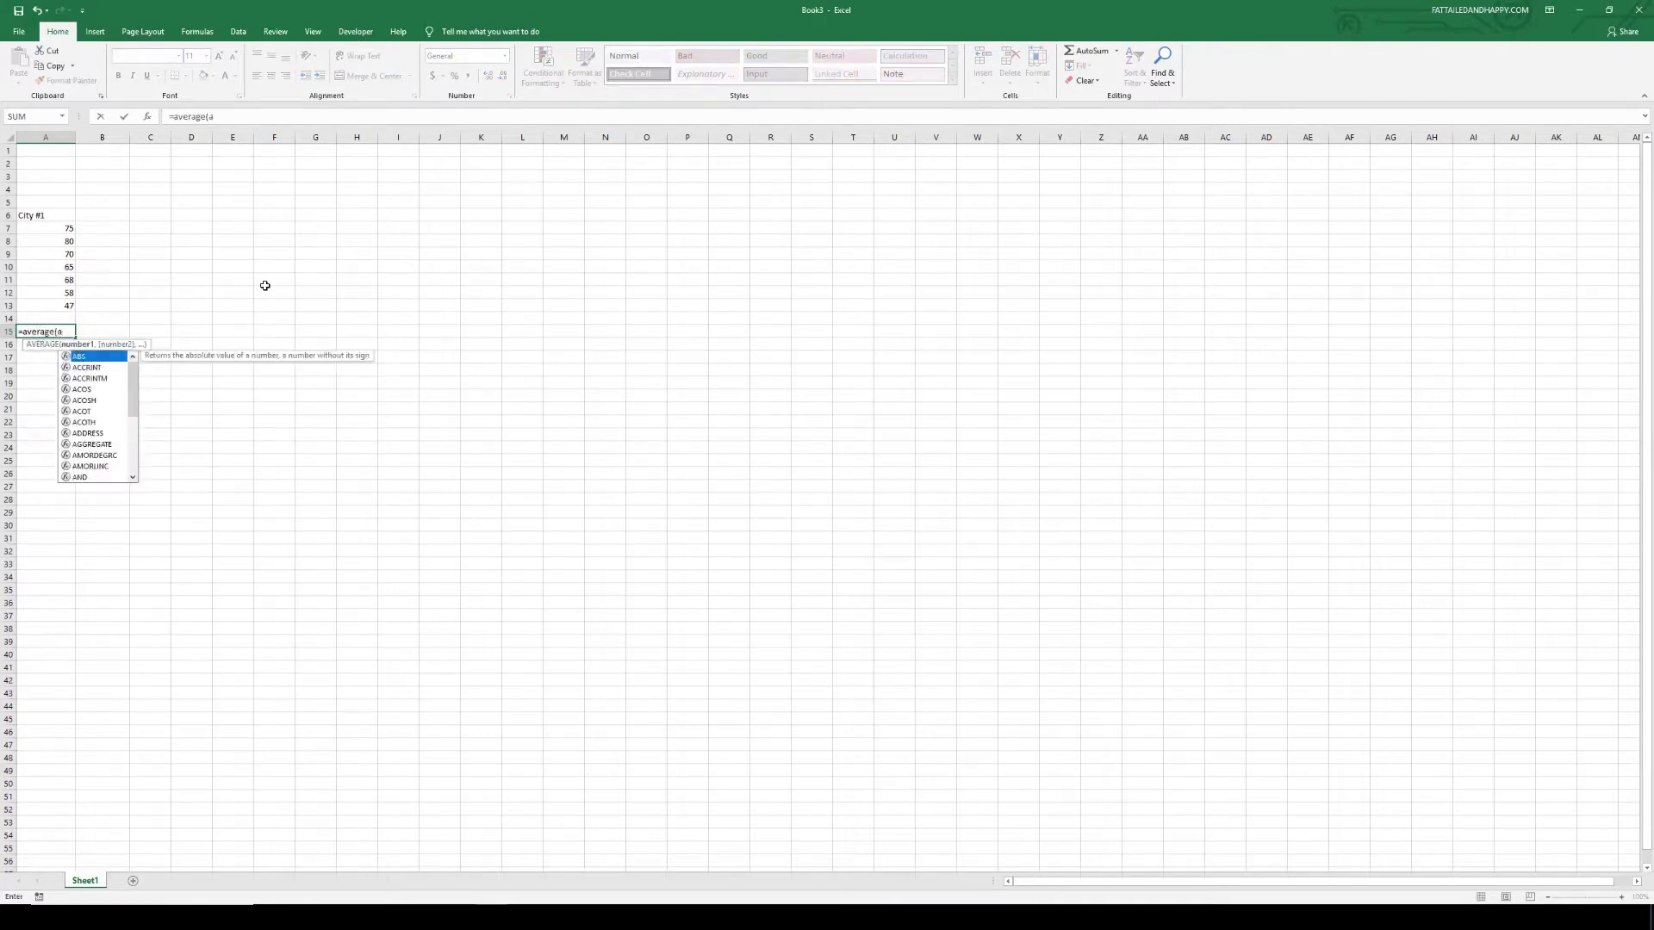
pyautogui.write('7:a13')
pyautogui.press('Return')
# Step: Enter the heading "City #2" in cell J6
pyautogui.press('Right')
pyautogui.press('Right')
pyautogui.press('Right')
pyautogui.press('Right')
pyautogui.press('Right')
pyautogui.press('Right')
pyautogui.press('Right')
pyautogui.press('Right')
pyautogui.press('Right')
pyautogui.press('Up')
pyautogui.press('Up')
pyautogui.press('Up')
pyautogui.press('Up')
pyautogui.press('Up')
pyautogui.press('Up')
pyautogui.press('Up')
pyautogui.press('Up')
pyautogui.press('Up')
pyautogui.press('Up')
pyautogui.write('C')
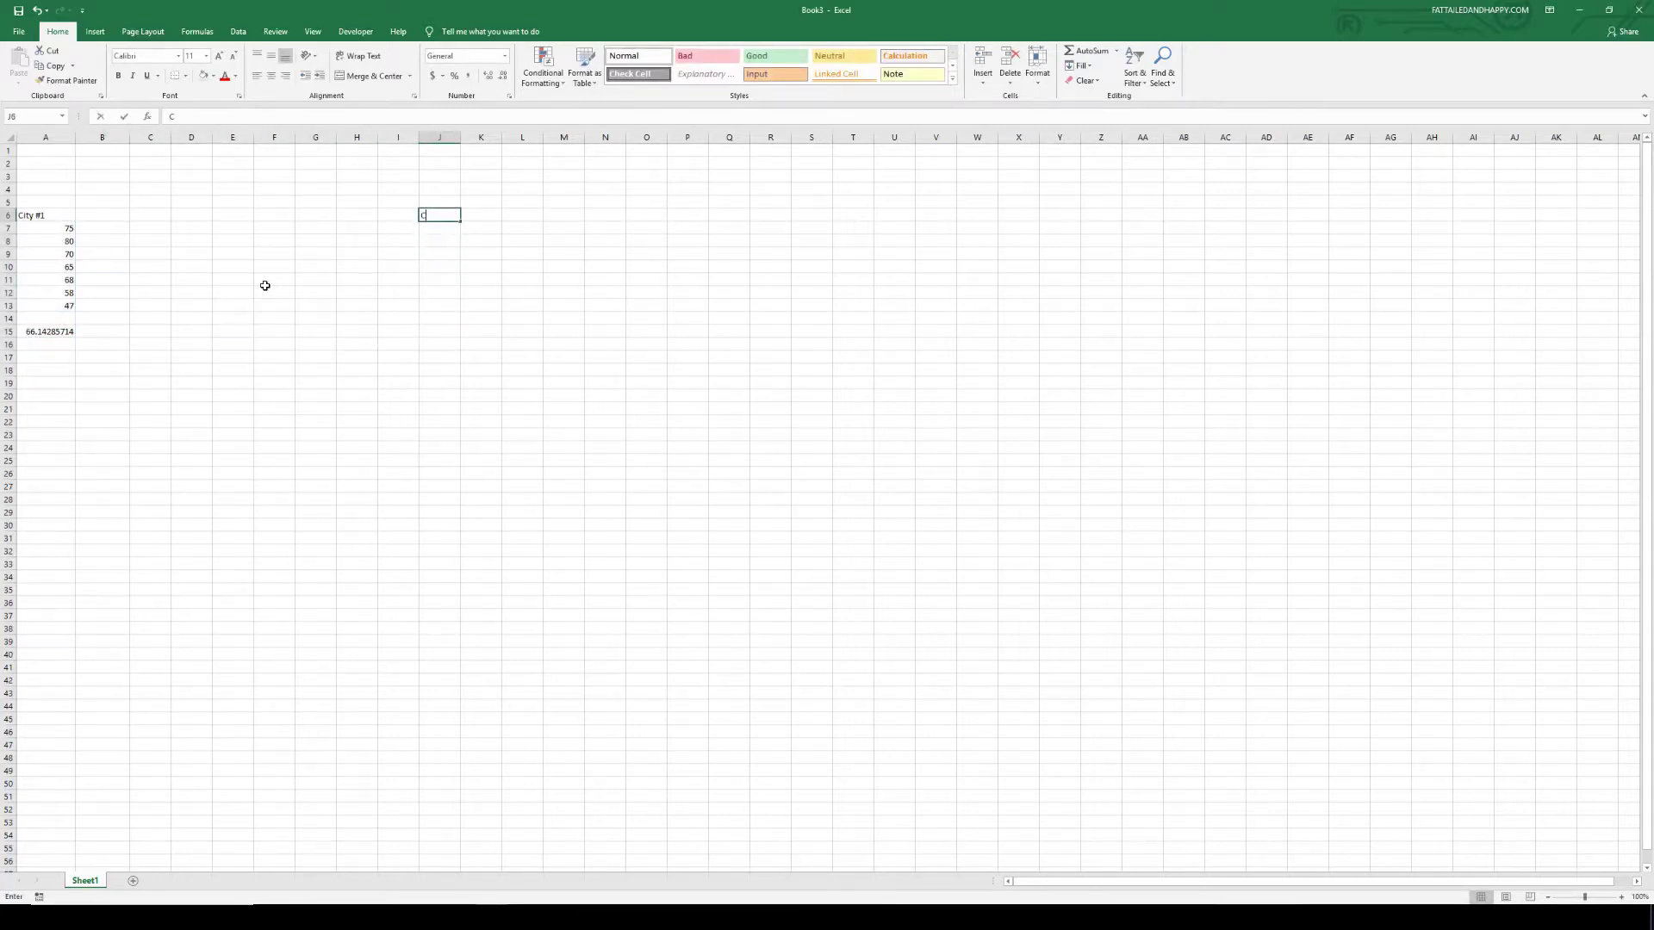
pyautogui.write('ity #2')
pyautogui.press('Return')
# Step: Enter the City #2 values 55, 47, 49, 59, 61, 58 and 42 in cells J7 to J13
pyautogui.write('55')
pyautogui.press('Return')
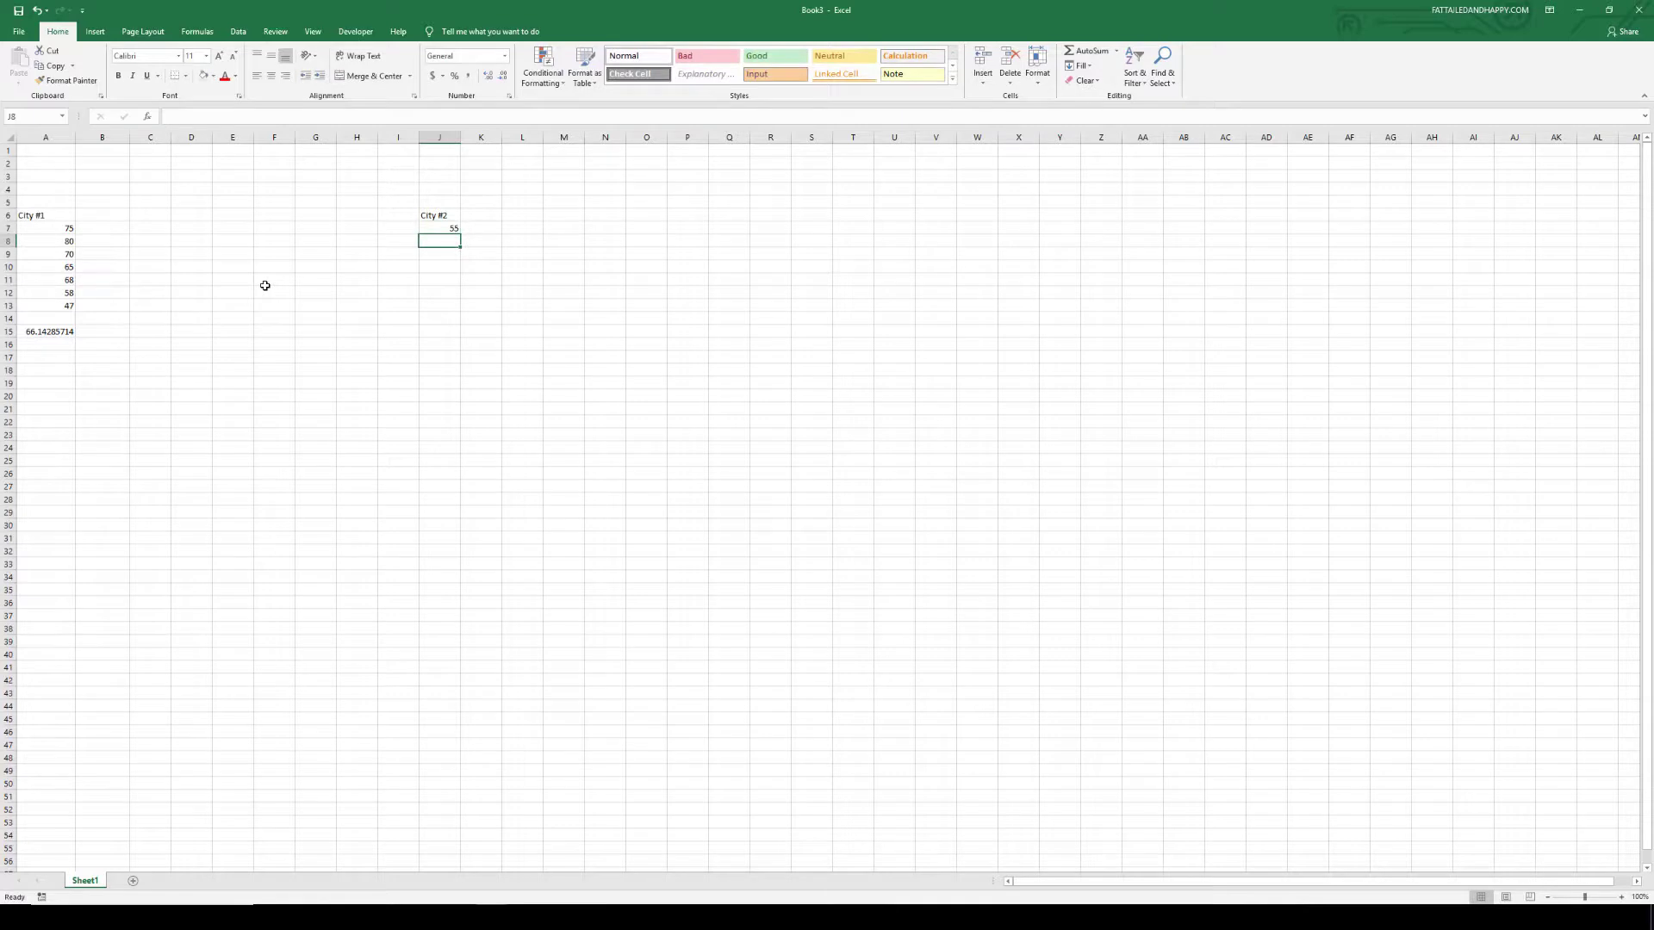
pyautogui.write('47')
pyautogui.press('Return')
pyautogui.write('49')
pyautogui.press('Return')
pyautogui.write('5')
pyautogui.press('Return')
pyautogui.write('6')
pyautogui.press('Return')
pyautogui.write('58')
pyautogui.press('Return')
pyautogui.write('42')
pyautogui.press('Return')
# Step: Copy the City #1 average formula from A15 to J15 to average the City #2 values
pyautogui.press('Left')
pyautogui.press('Left')
pyautogui.press('Left')
pyautogui.press('Left')
pyautogui.press('Left')
pyautogui.press('Left')
pyautogui.press('Left')
pyautogui.press('Left')
pyautogui.press('Left')
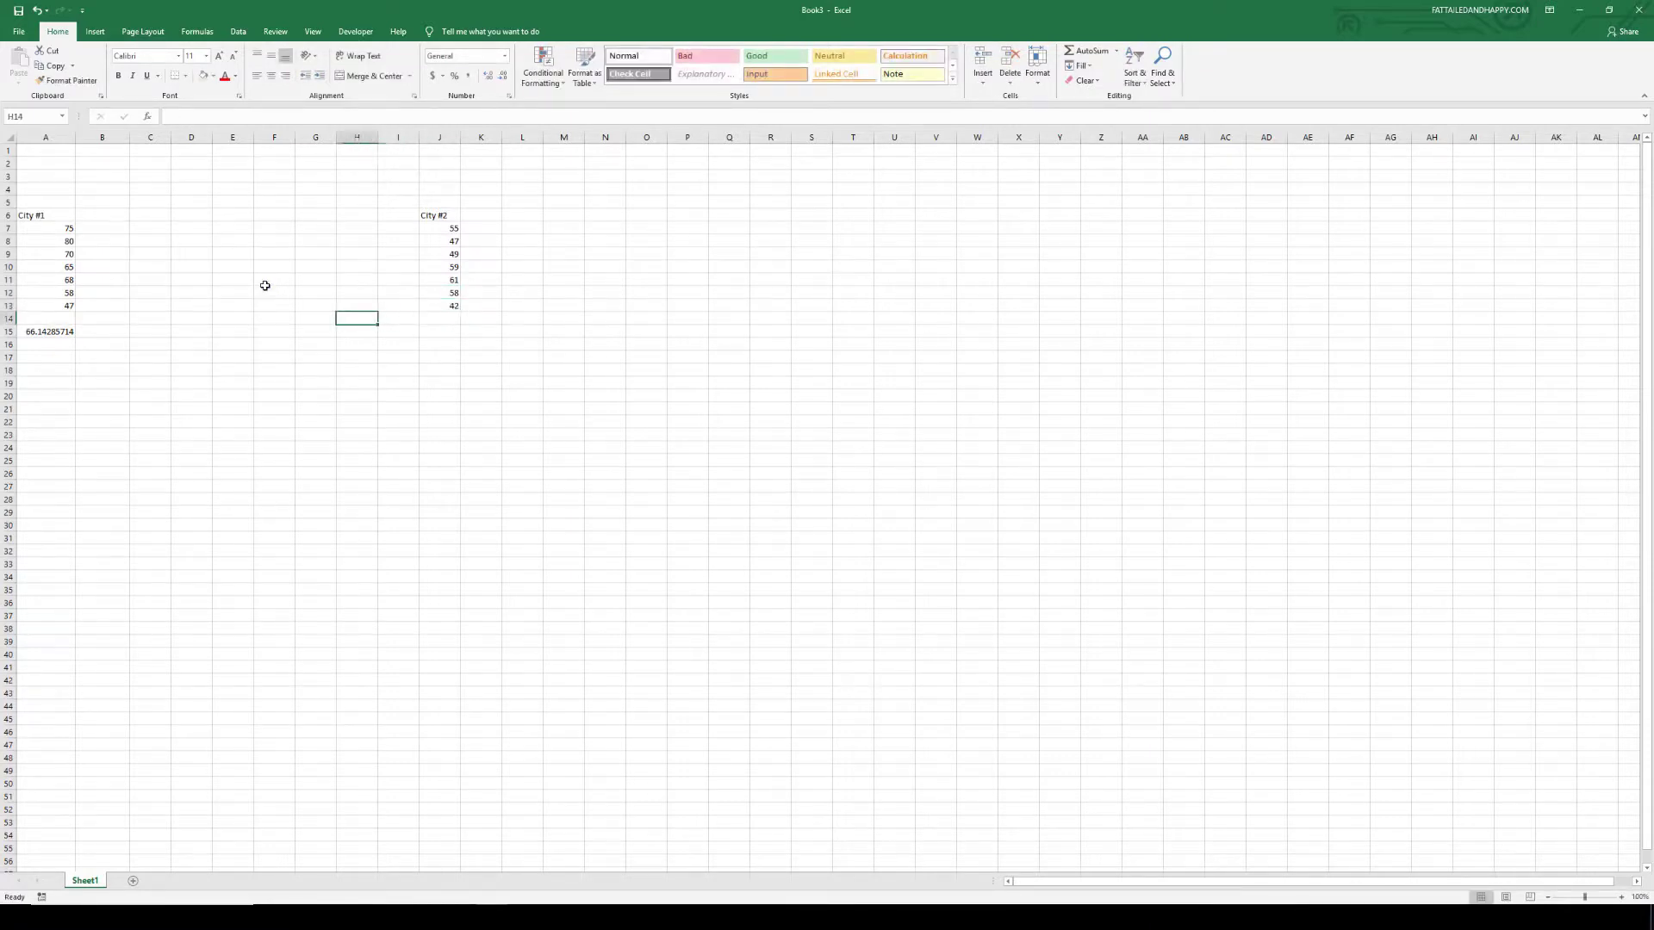
pyautogui.press('Down')
pyautogui.hotkey('ctrl', 'c')
pyautogui.press('Right')
pyautogui.press('Right')
pyautogui.press('Right')
pyautogui.press('Right')
pyautogui.press('Right')
pyautogui.press('Right')
pyautogui.press('Right')
pyautogui.press('Right')
pyautogui.press('Right')
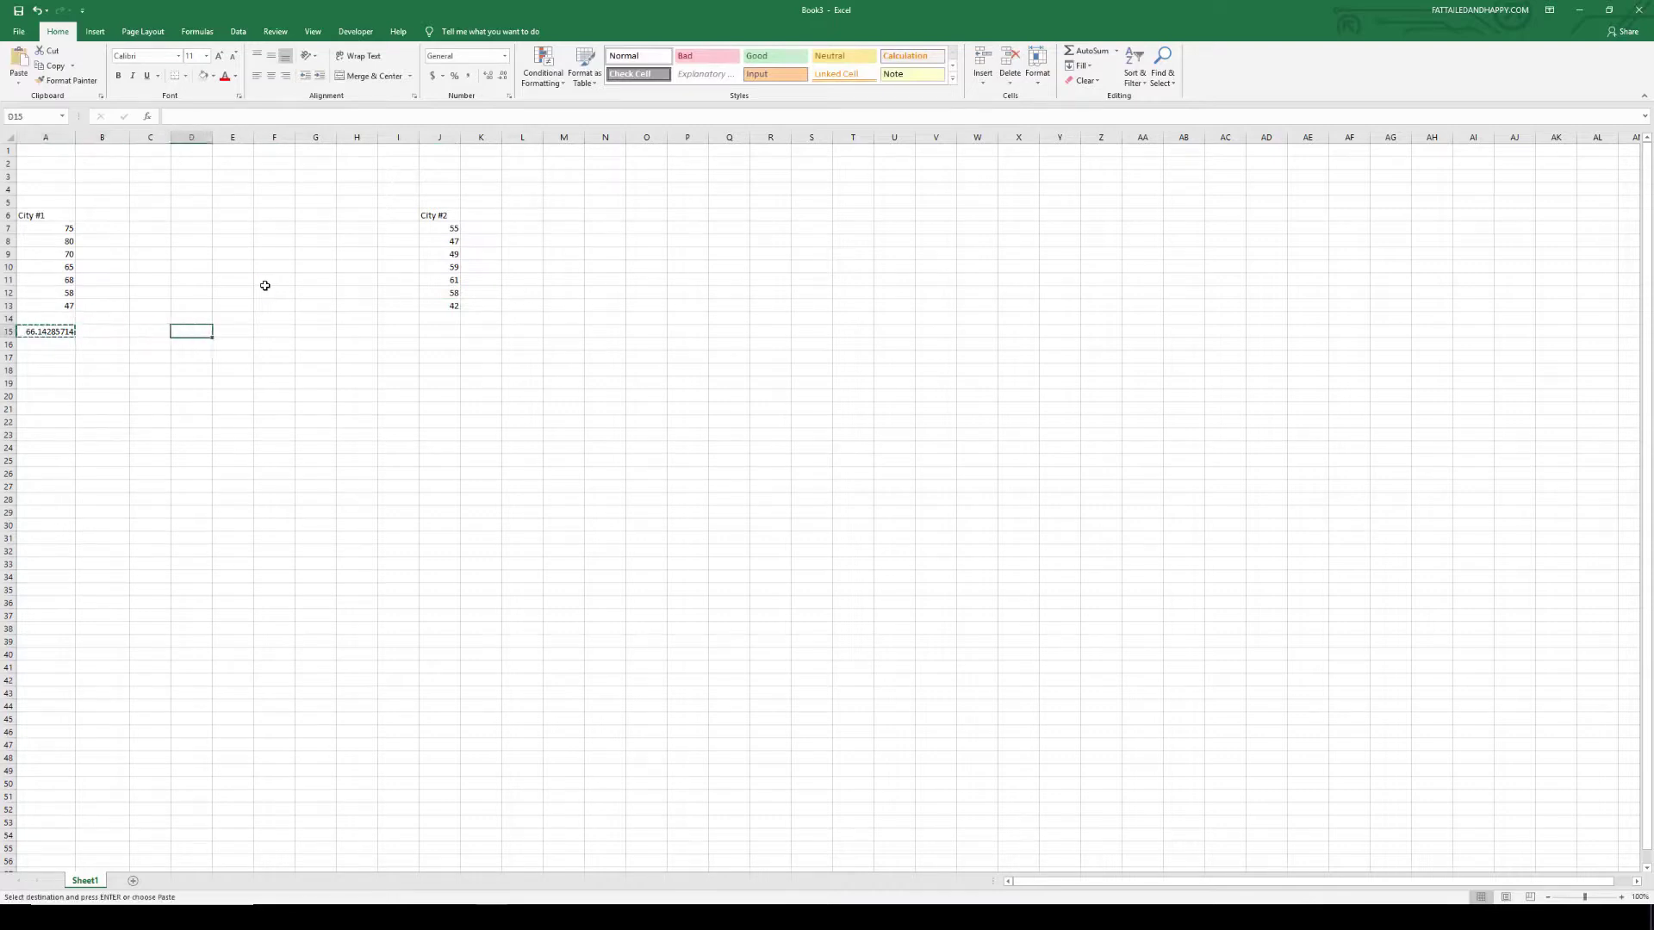
pyautogui.hotkey('ctrl', 'v')
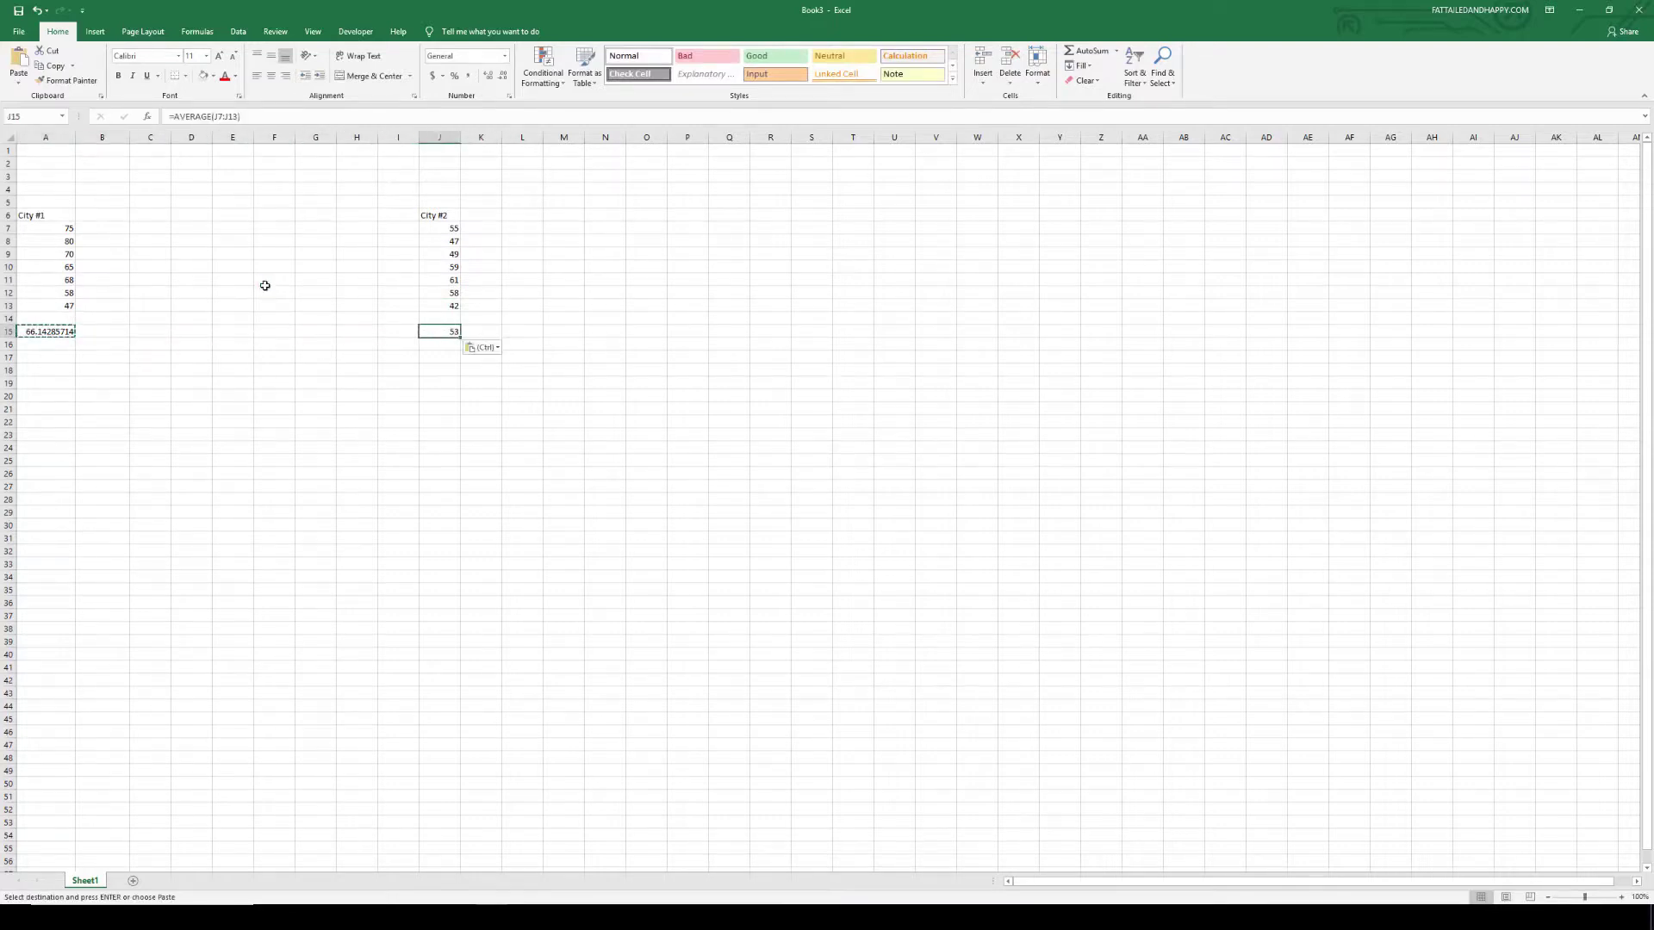
pyautogui.click(231, 318)
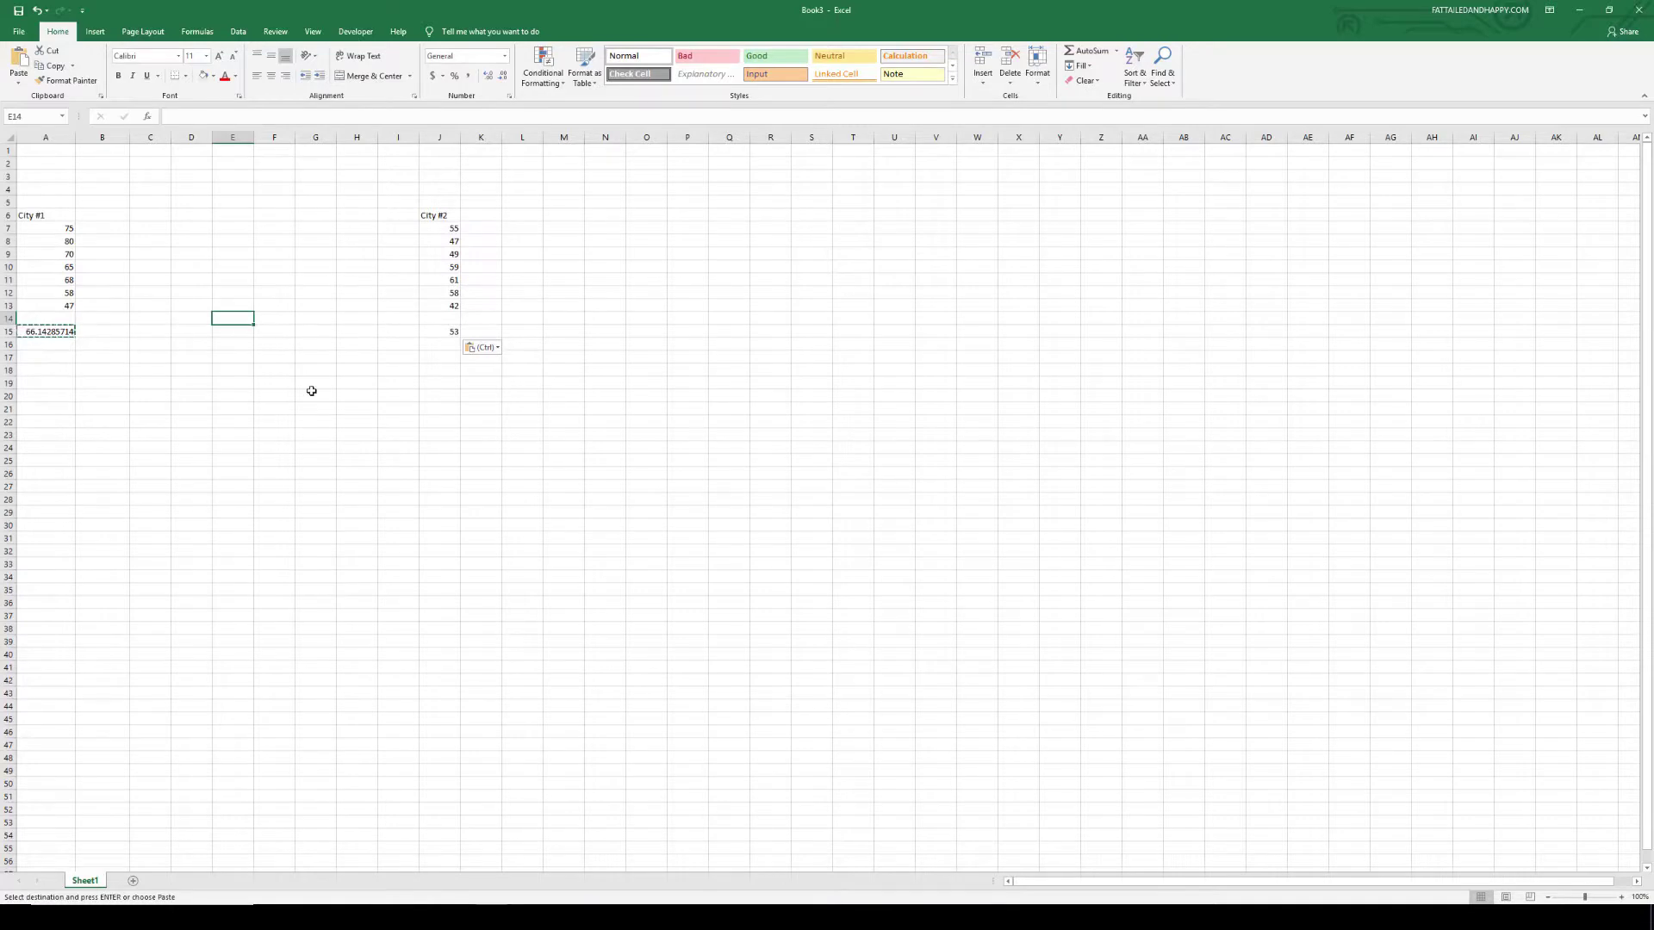
# Step: Enter the note "Approach #1: Lets calculate the difference from average!!" in cell A21
pyautogui.click(107, 226)
pyautogui.click(47, 410)
pyautogui.write('#')
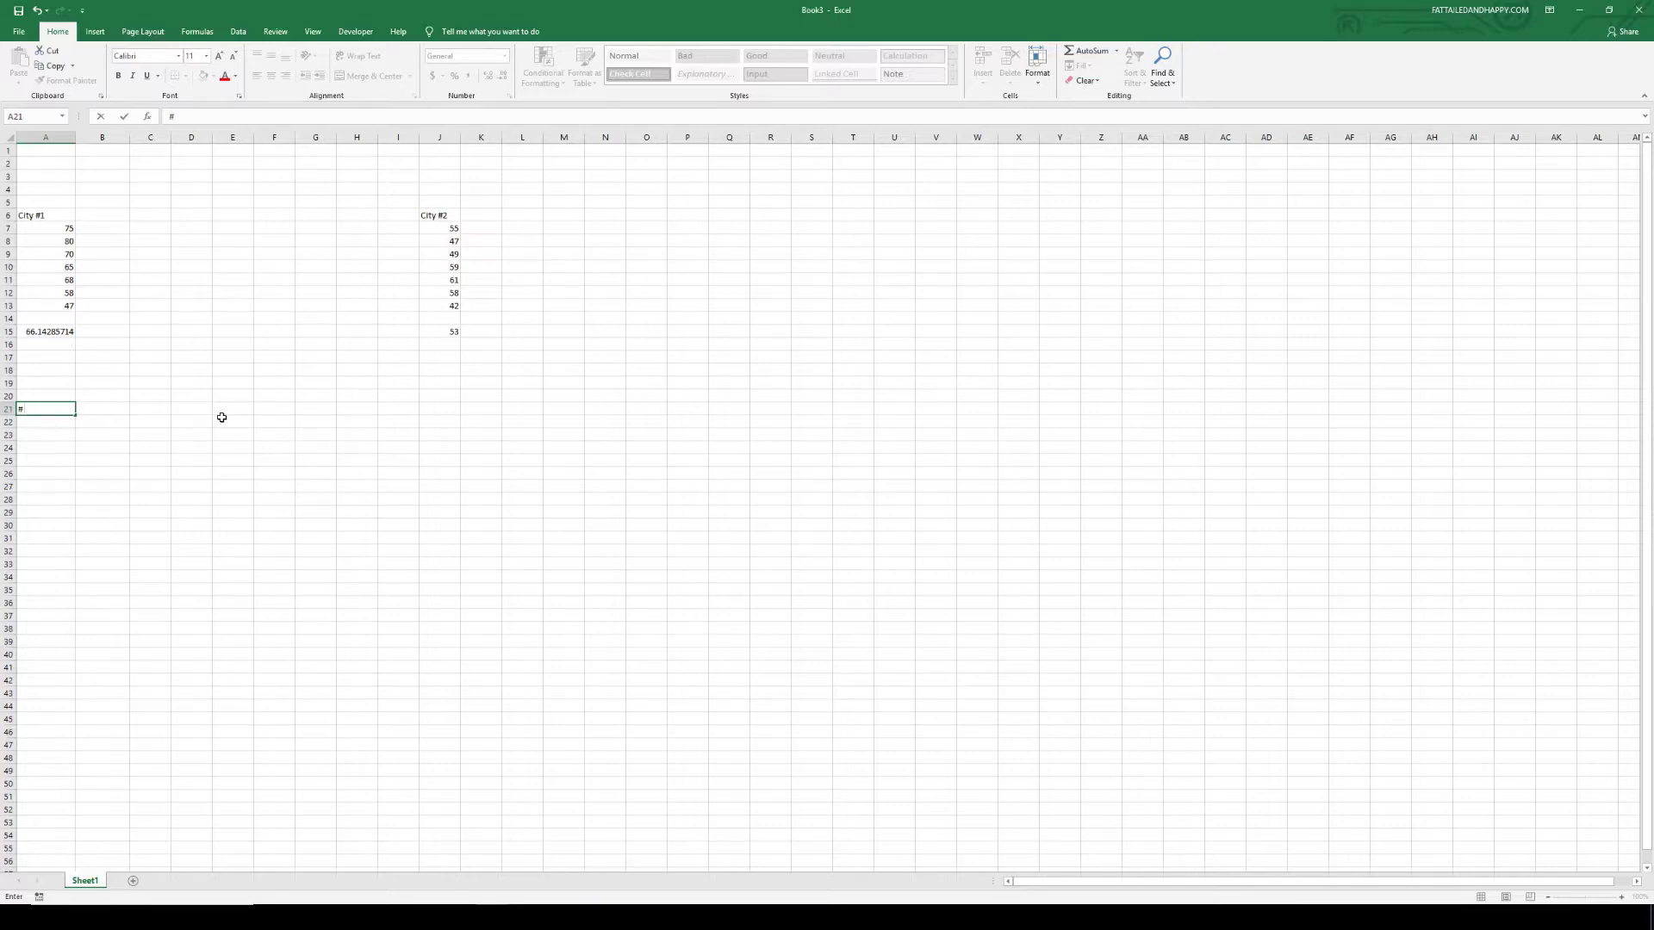
pyautogui.write('pproach #1: Lets calculate t')
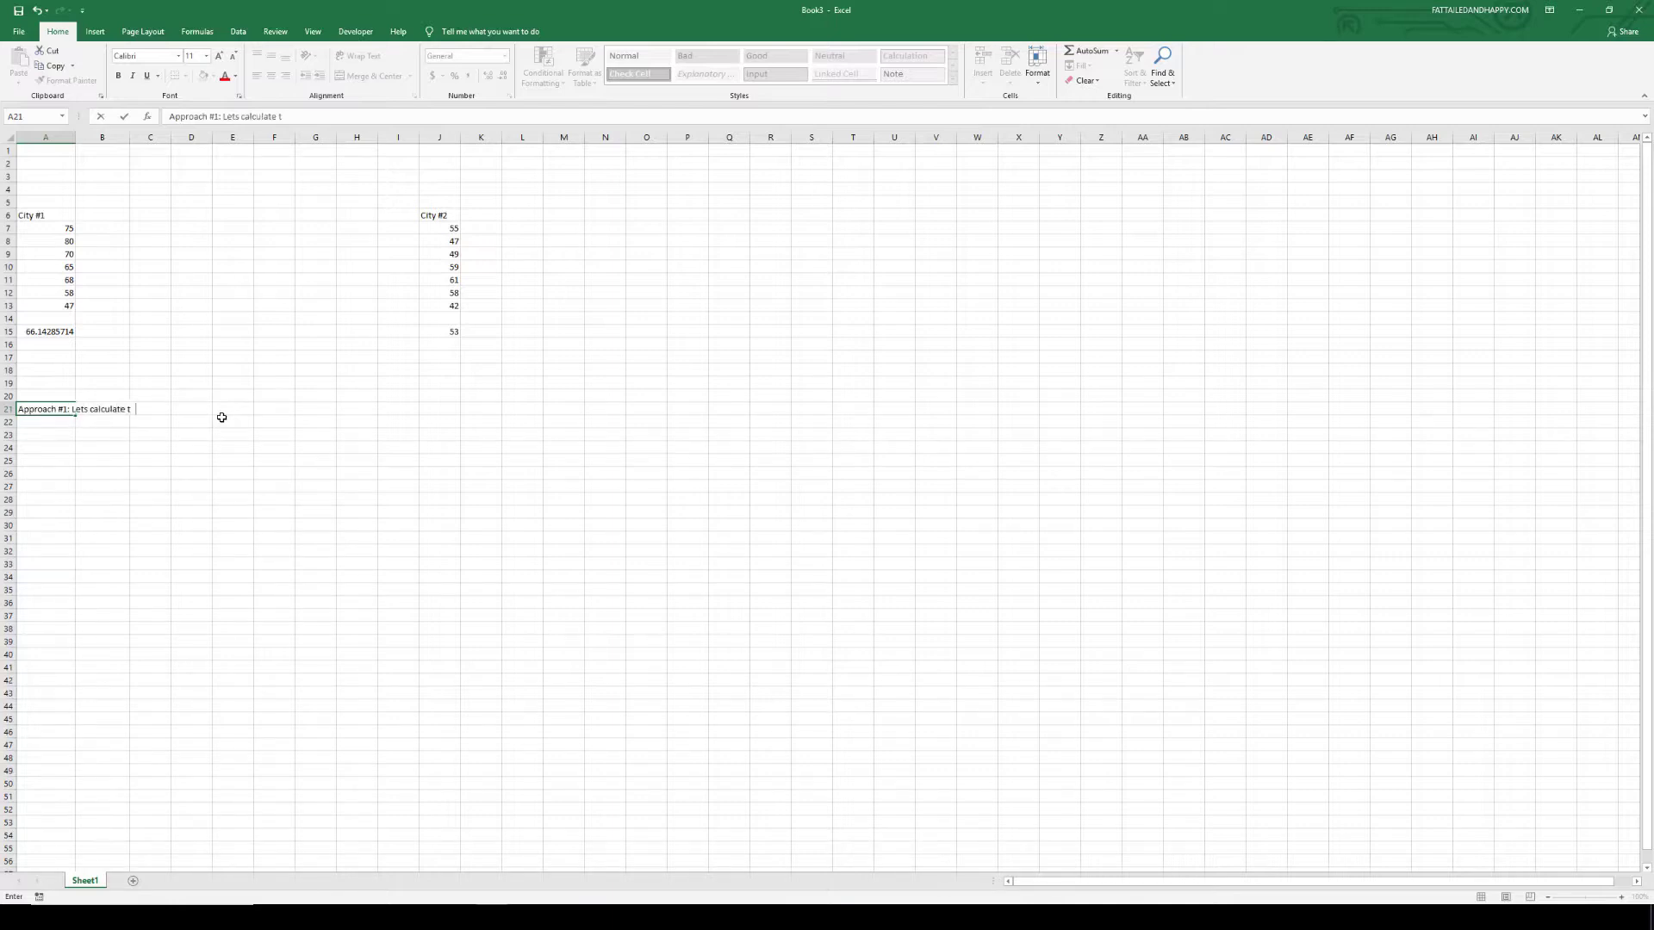
pyautogui.write('he fidifference from average!')
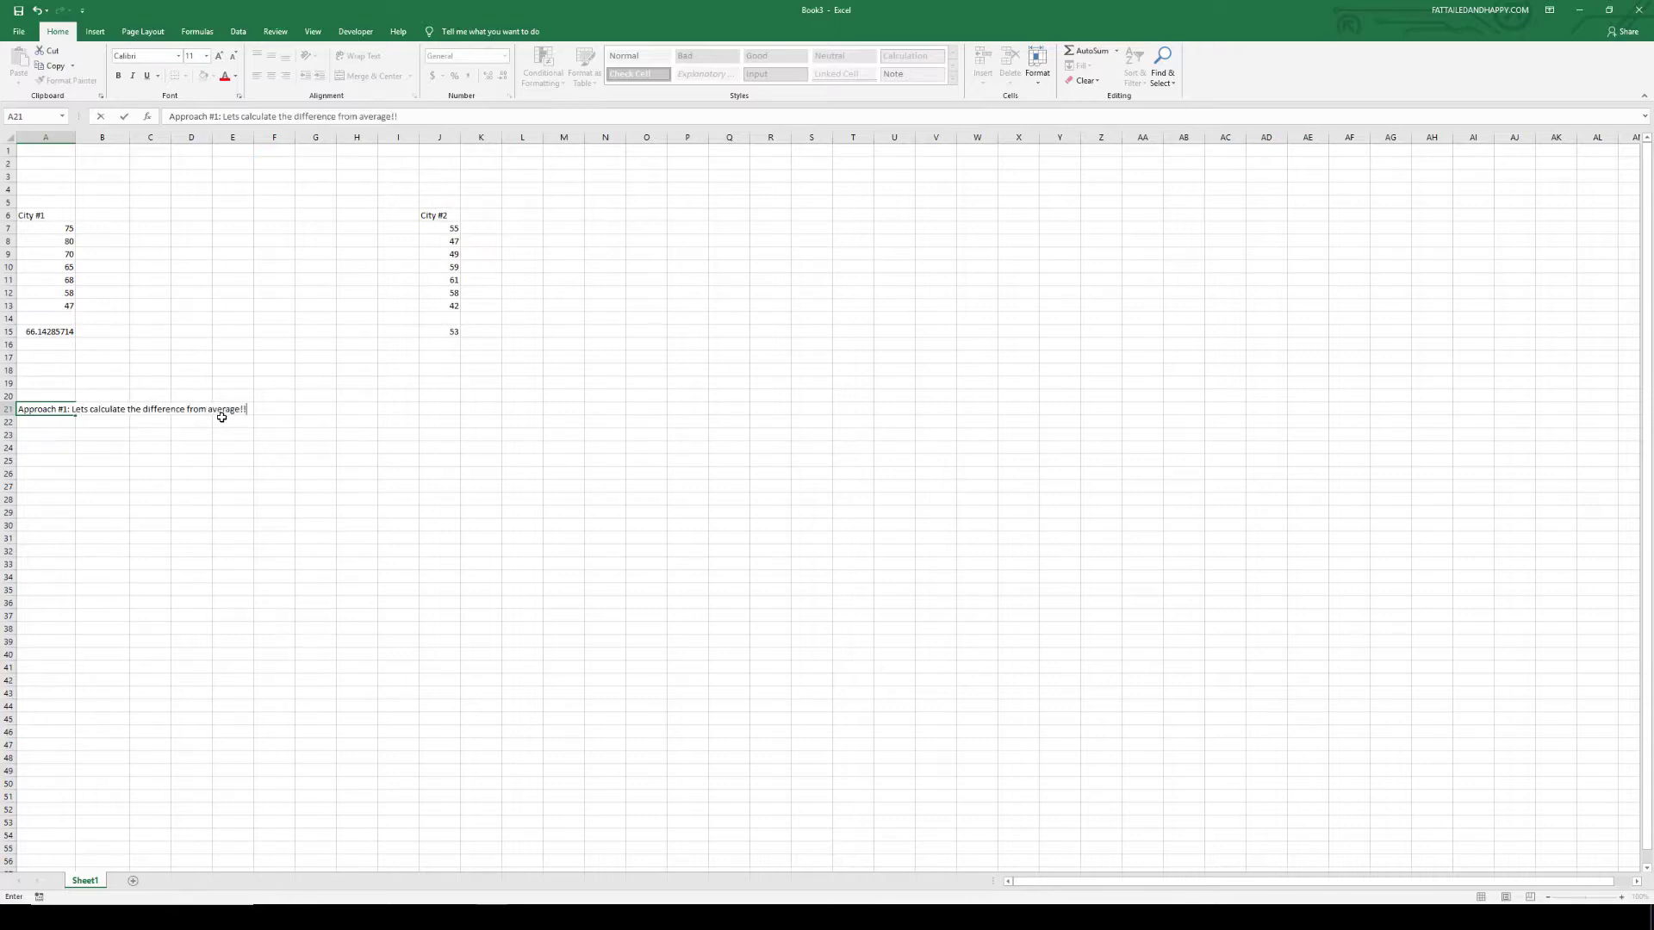
pyautogui.write('!')
pyautogui.press('Return')
# Step: Calculate the first City #1 value's difference from the average in B7 with =A7-$A$15
pyautogui.click(125, 227)
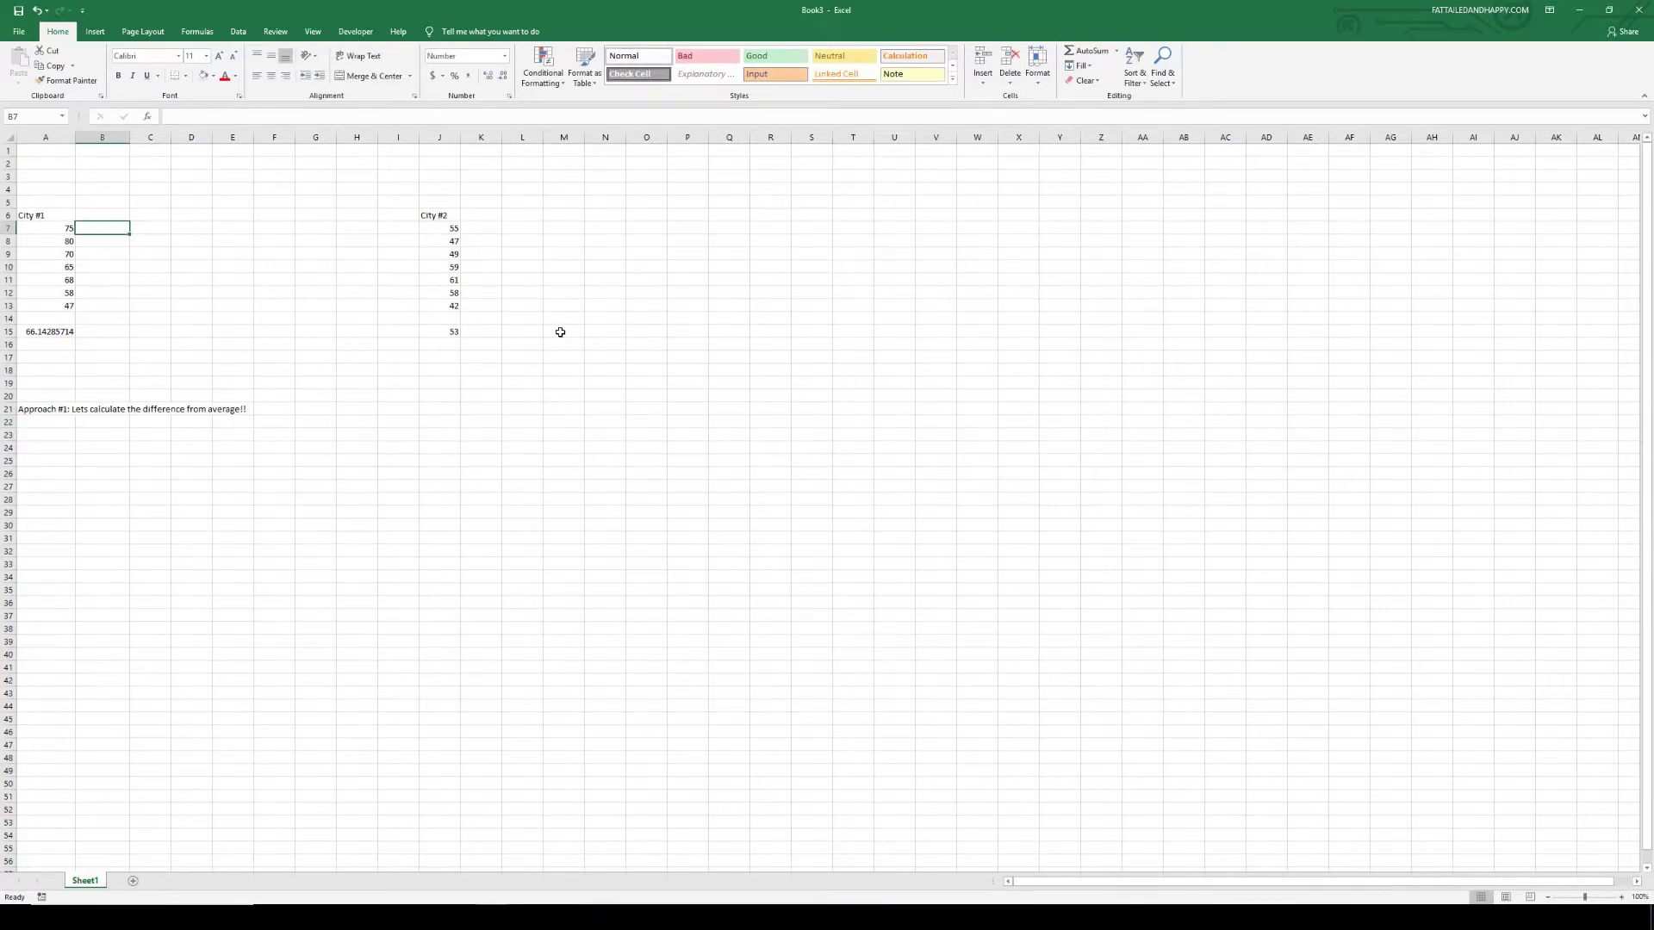
pyautogui.write('=')
pyautogui.press('Left')
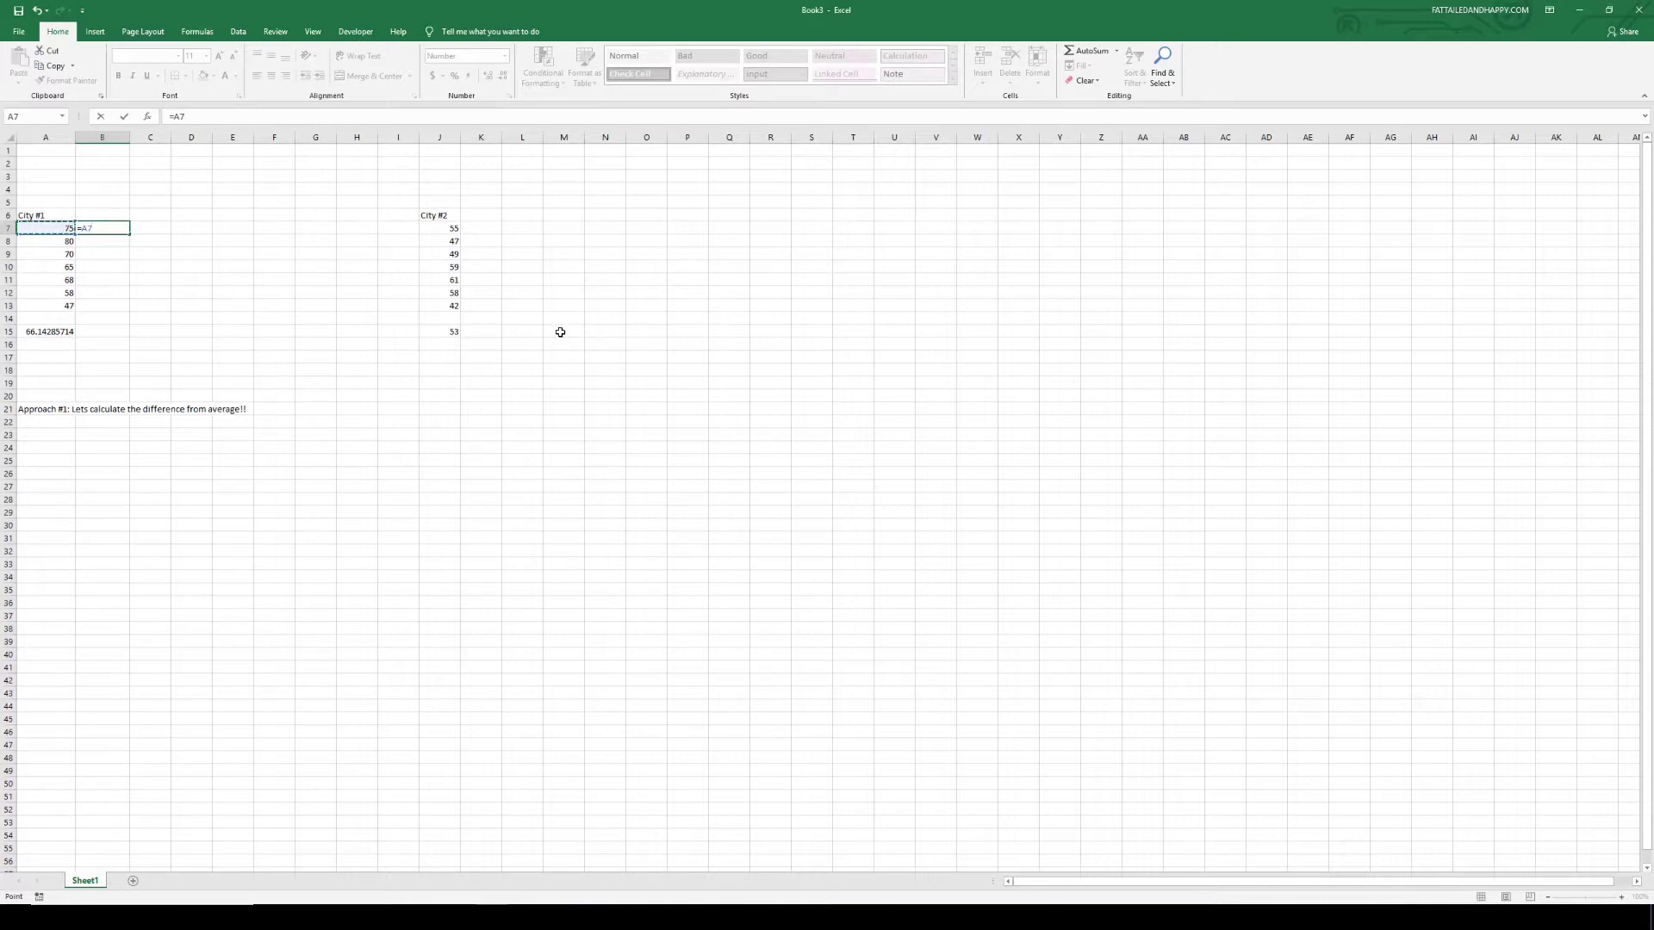
pyautogui.write('-')
pyautogui.write('a13')
pyautogui.press('BackSpace')
pyautogui.write('5')
pyautogui.press('F4')
pyautogui.press('Return')
# Step: Copy the difference formula from B7 down through B13 for the remaining City #1 values
pyautogui.press('Right')
pyautogui.press('Left')
pyautogui.press('Up')
pyautogui.hotkey('ctrl', 'c')
pyautogui.press('Down')
pyautogui.hotkey('ctrl', 'v')
pyautogui.press('Down')
pyautogui.hotkey('ctrl', 'v')
pyautogui.press('Down')
pyautogui.hotkey('ctrl', 'v')
pyautogui.press('Down')
pyautogui.hotkey('ctrl', 'v')
pyautogui.press('Down')
pyautogui.press('Down')
pyautogui.press('Escape')
pyautogui.press('Down')
pyautogui.press('Up')
pyautogui.press('Up')
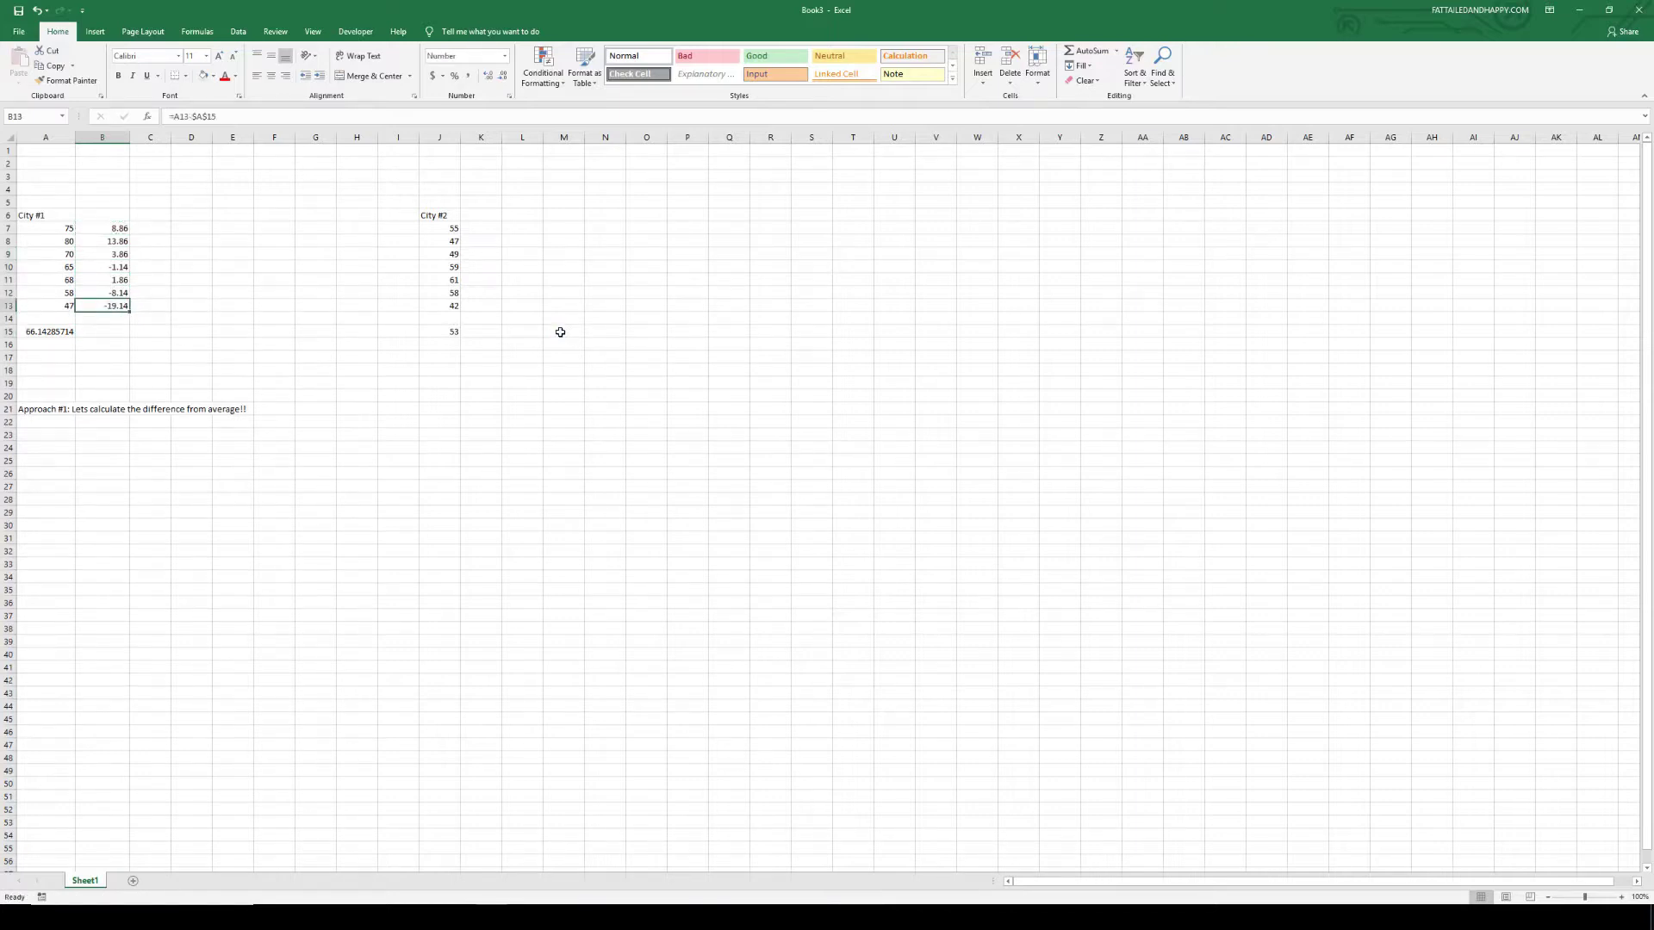
# Step: Total the City #1 differences in cell B15 with =SUM(B7:B13)
pyautogui.press('Down')
pyautogui.press('Down')
pyautogui.write('=sum(b7:b13)')
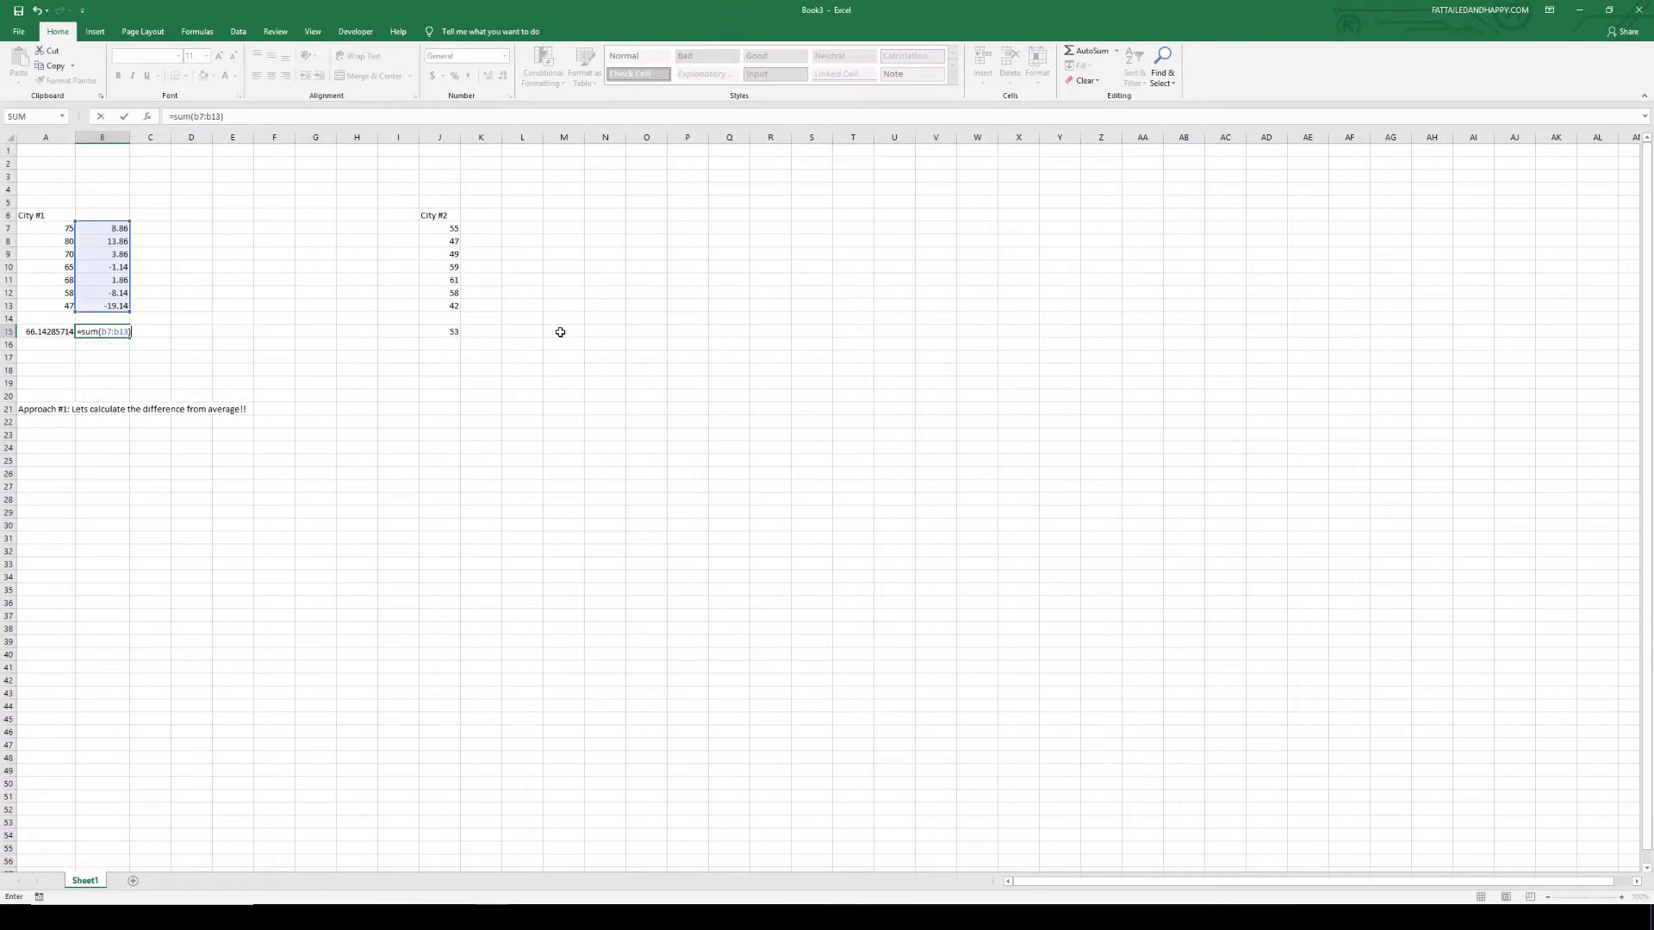
pyautogui.press('Return')
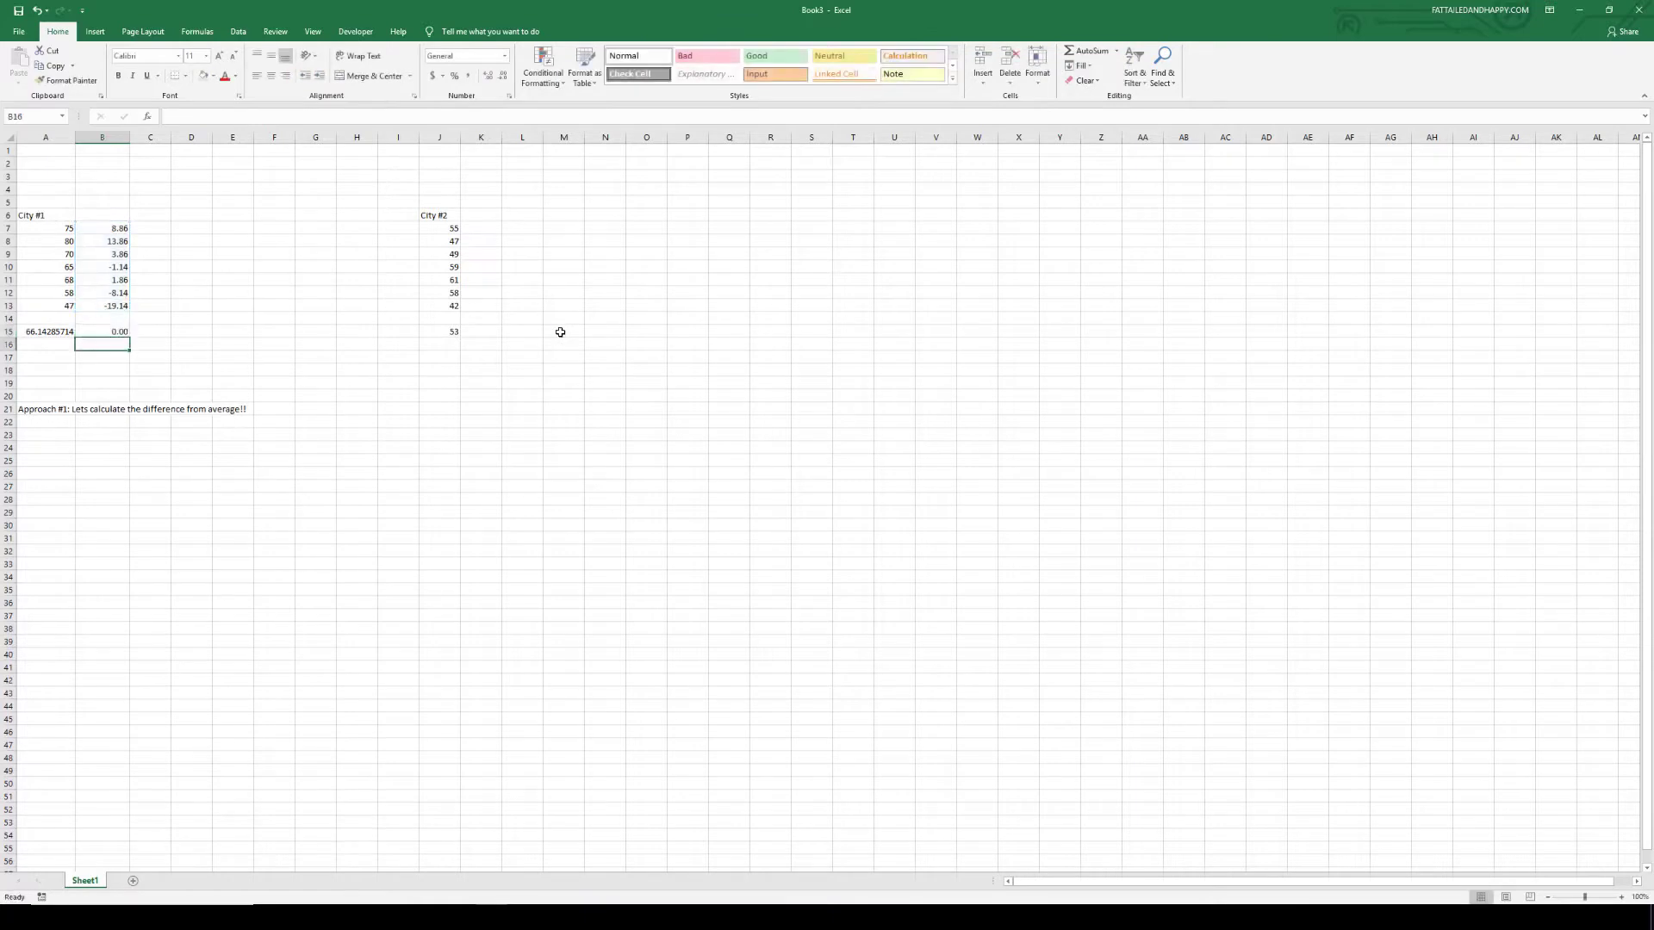
pyautogui.press('Up')
# Step: Copy the City #1 differences and their sum from B7:B15 to K7:K15 beside City #2
pyautogui.moveTo(114, 230); pyautogui.dragTo(114, 334)
pyautogui.hotkey('ctrl', 'c')
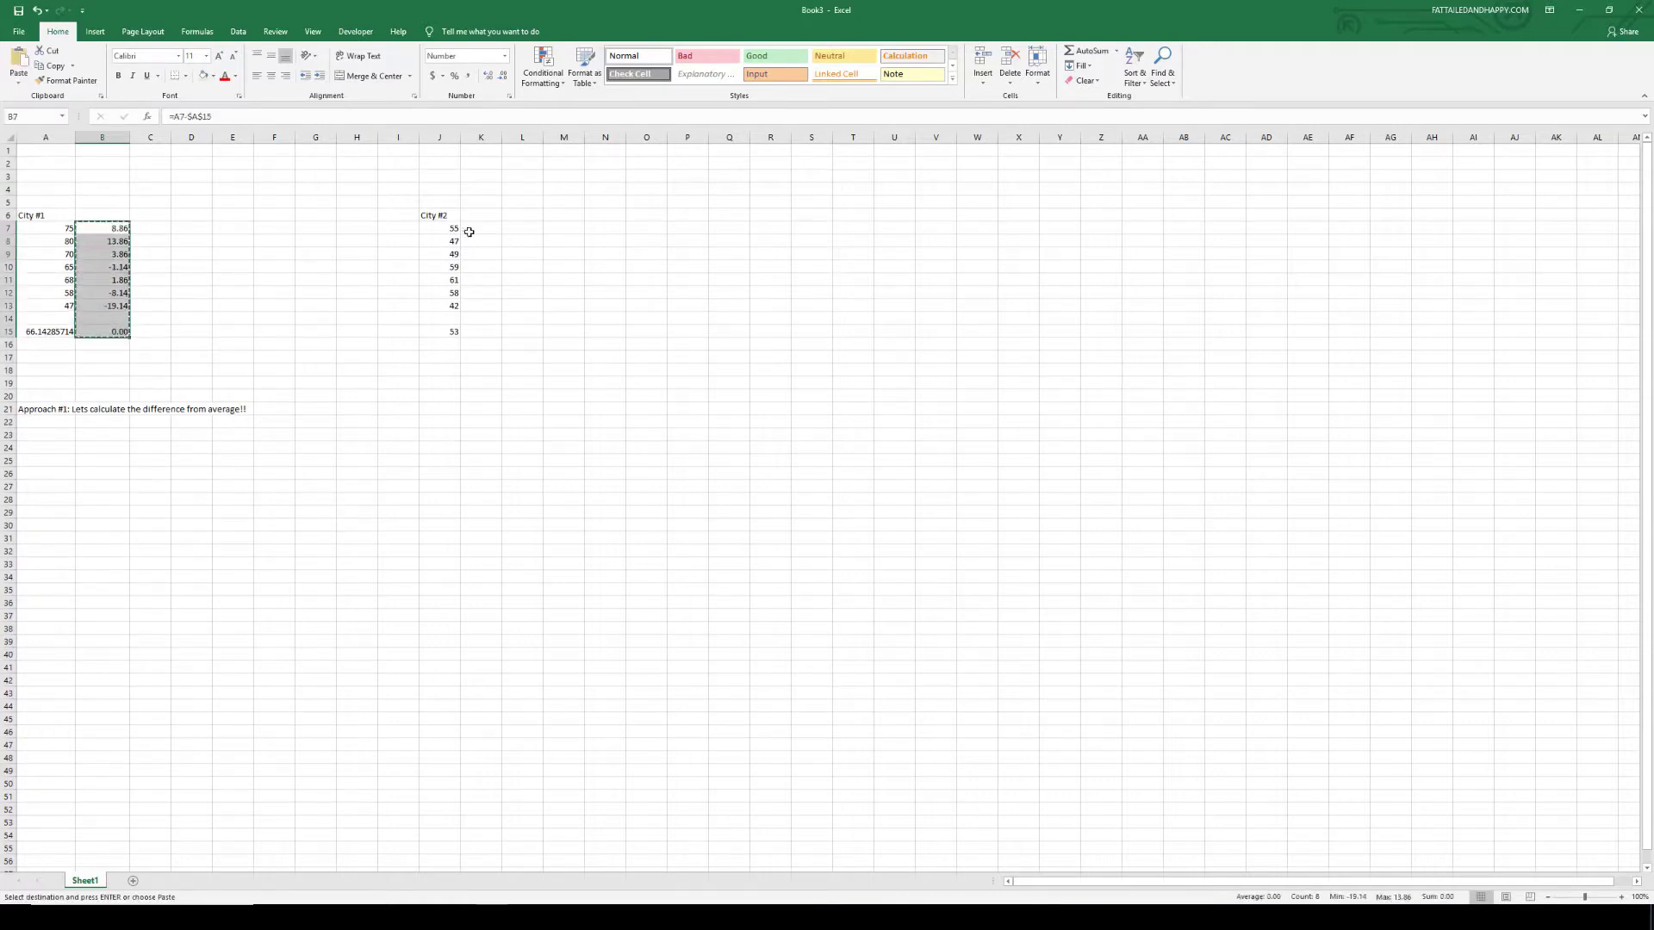
pyautogui.moveTo(466, 229); pyautogui.dragTo(482, 331)
pyautogui.hotkey('ctrl', 'v')
# Step: Correct the formula in K7 to subtract the City #2 average in J15, and fill it down to K13
pyautogui.doubleClick(489, 227)
pyautogui.moveTo(62, 326); pyautogui.dragTo(443, 333)
pyautogui.press('Return')
pyautogui.click(549, 264)
pyautogui.click(487, 228)
pyautogui.moveTo(501, 235); pyautogui.dragTo(501, 310)
pyautogui.click(616, 330)
pyautogui.click(551, 372)
# Step: Square the first City #1 difference in C7 with =B7^2 and fill the formula down to C13
pyautogui.click(234, 315)
pyautogui.click(152, 233)
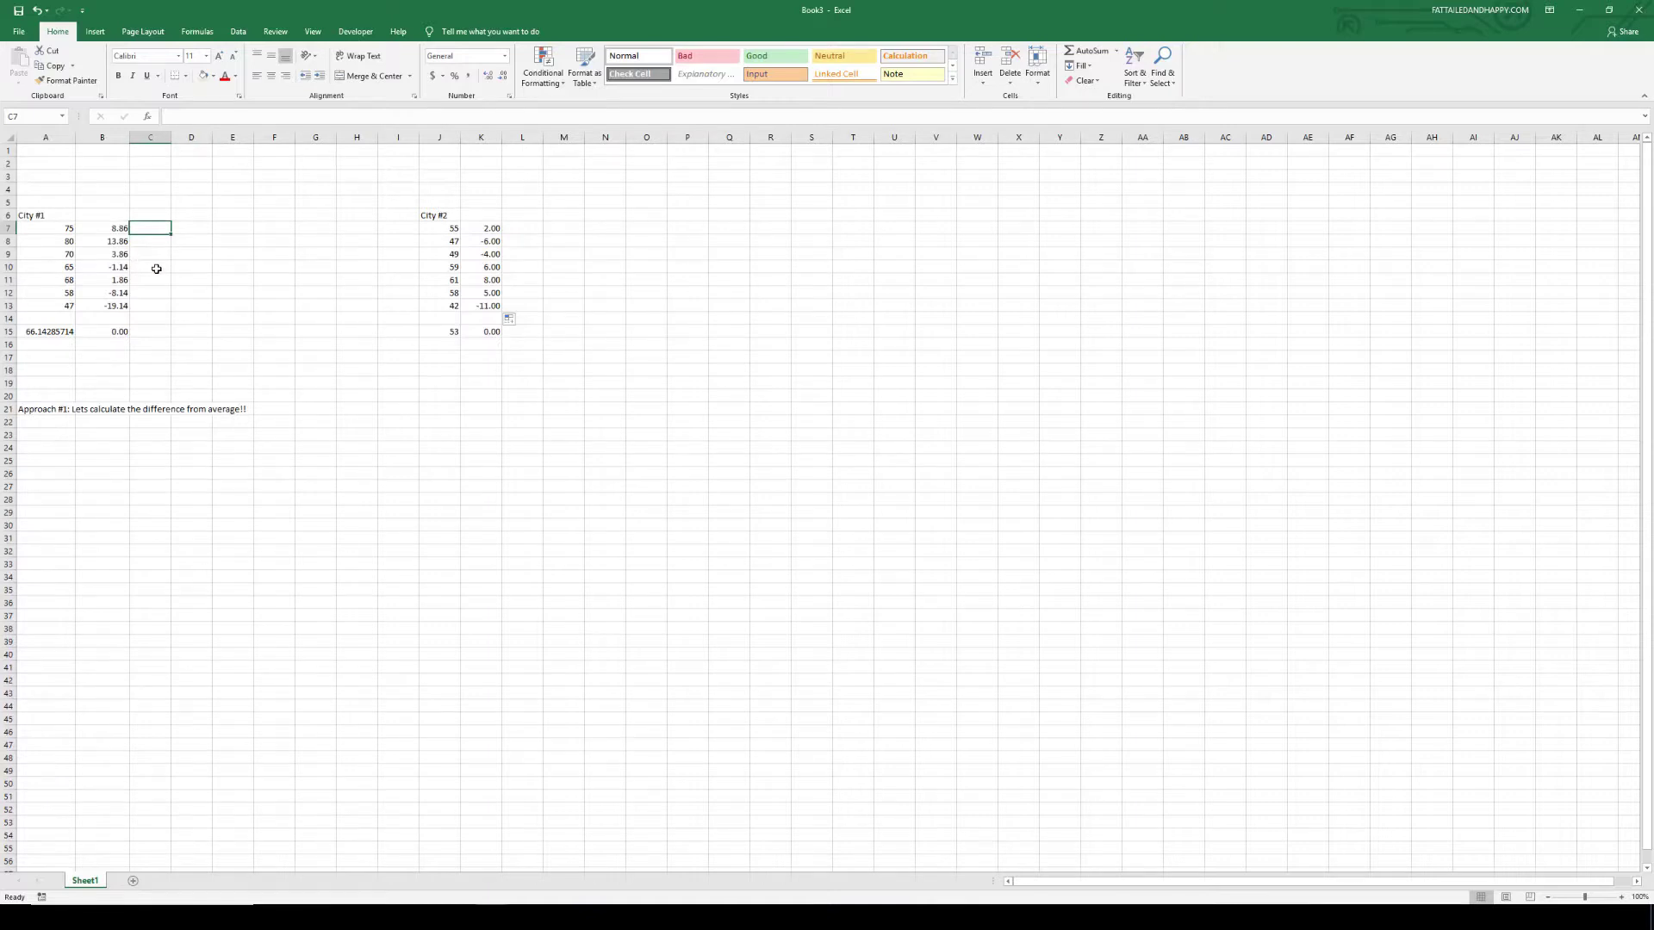
pyautogui.write('=')
pyautogui.press('Left')
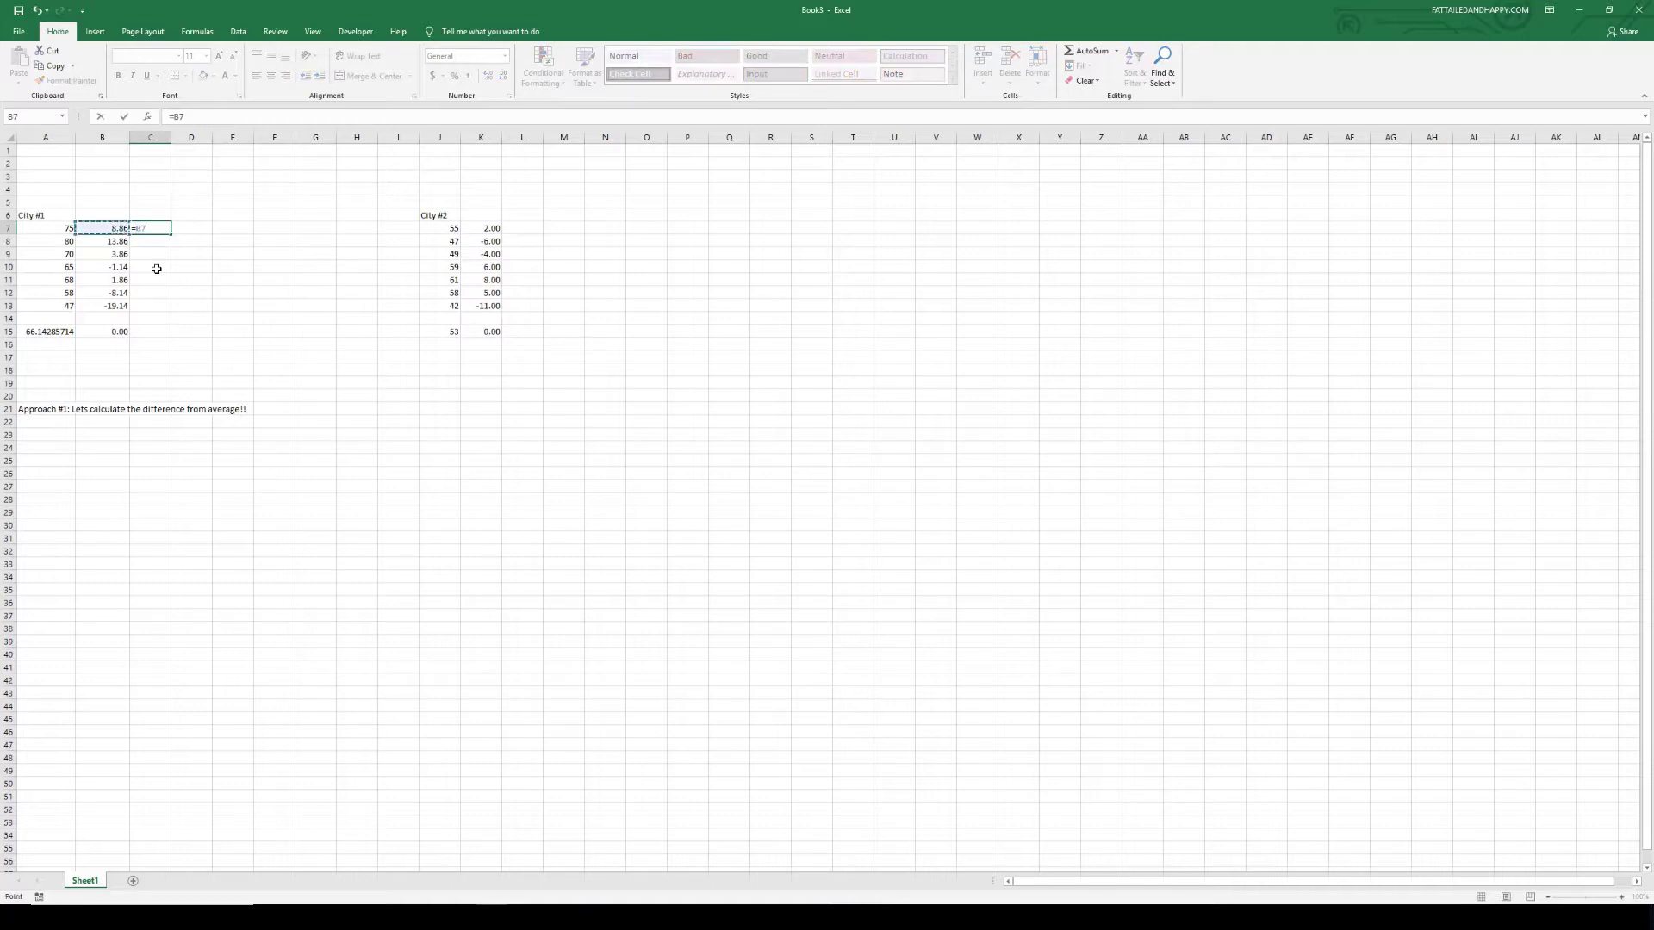
pyautogui.write('^2')
pyautogui.hotkey('ctrl', 'Return')
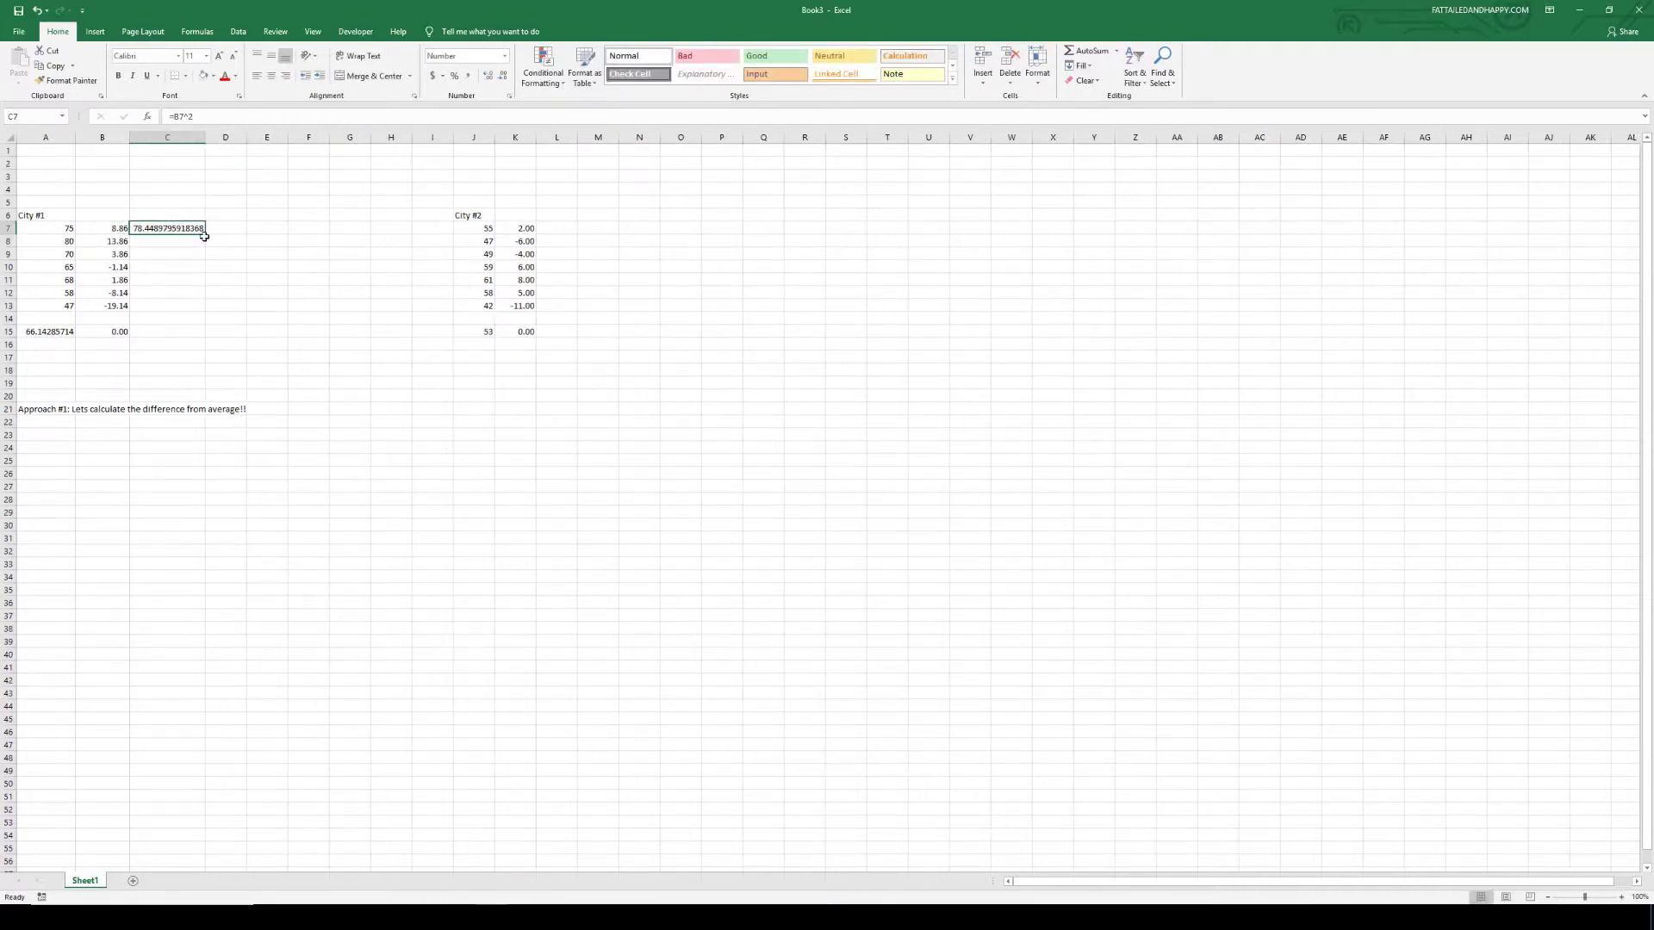
pyautogui.moveTo(205, 235); pyautogui.dragTo(193, 322)
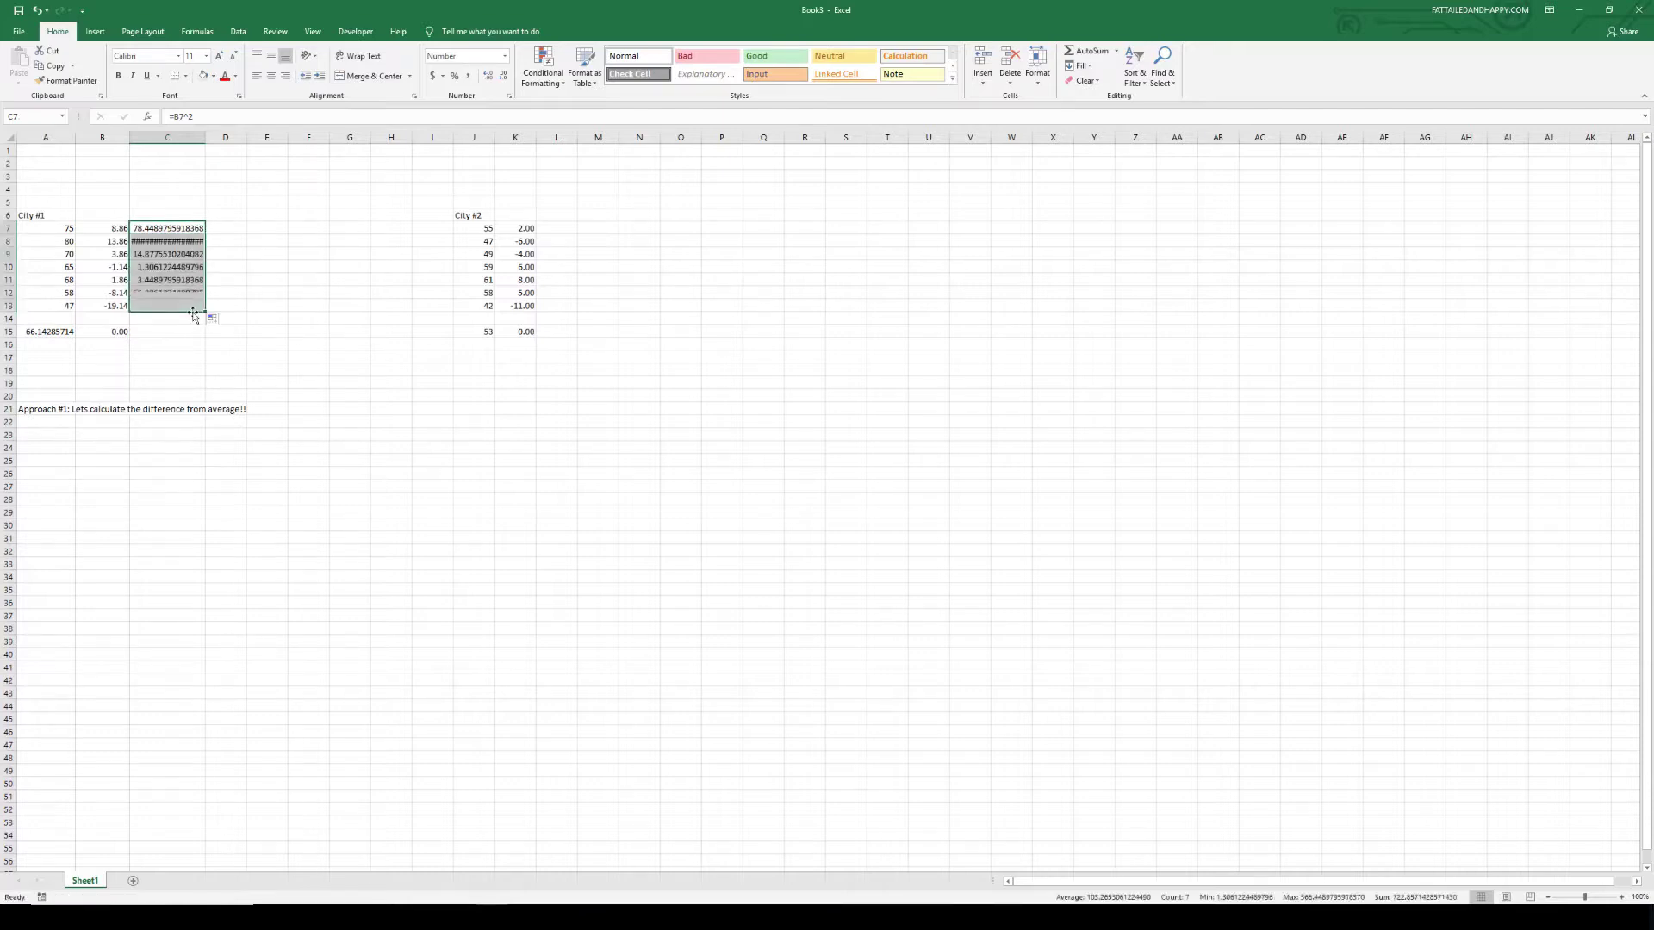
# Step: Format the squared differences in C7:C13 as numbers with two decimal places
pyautogui.rightClick(191, 228)
pyautogui.click(232, 448)
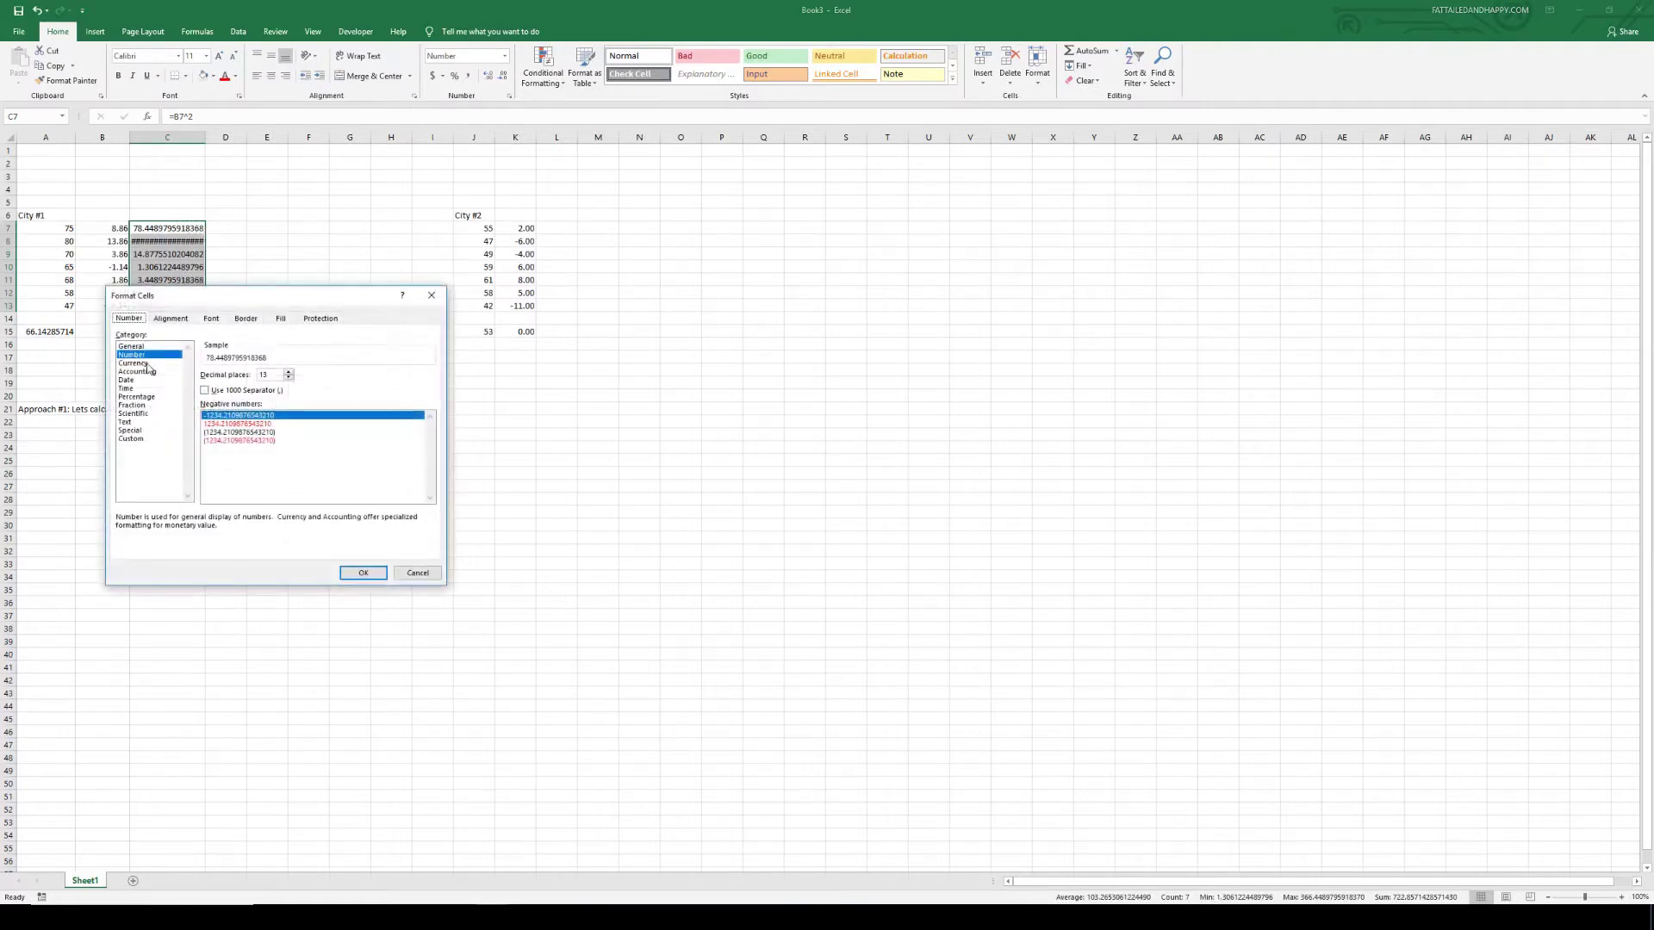
pyautogui.click(289, 379)
pyautogui.click(362, 573)
pyautogui.click(350, 563)
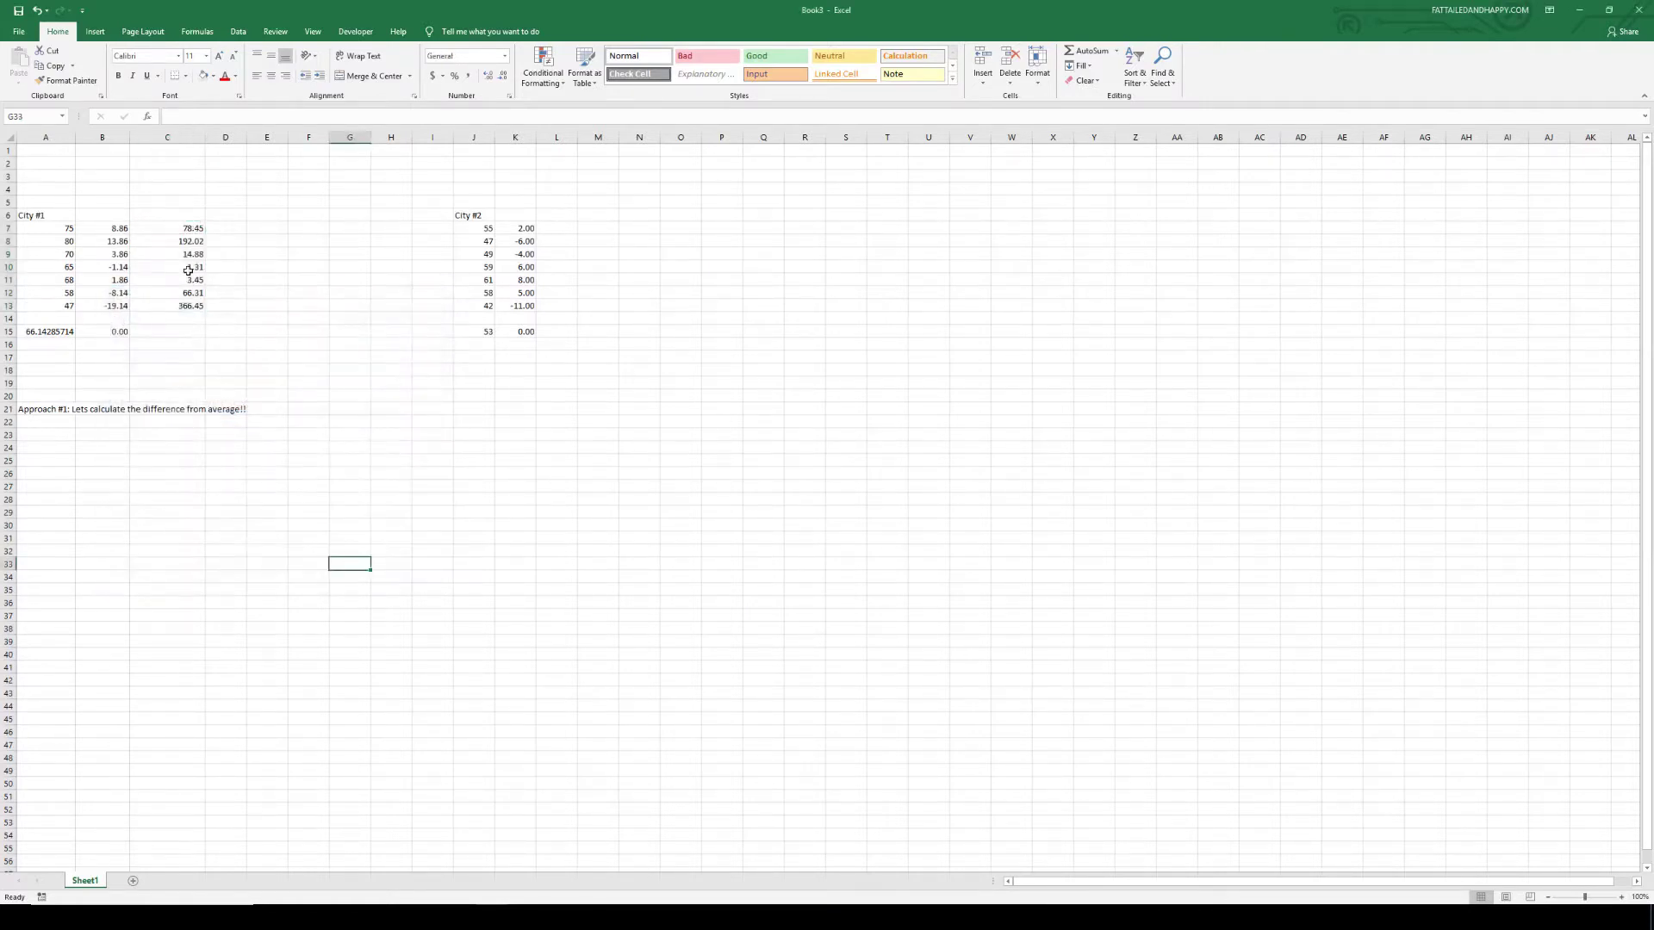
# Step: Copy the City #1 squared differences from C7:C13 to L7:L13 beside the City #2 differences
pyautogui.moveTo(185, 233); pyautogui.dragTo(184, 306)
pyautogui.hotkey('ctrl', 'c')
pyautogui.click(474, 216)
pyautogui.click(560, 215)
pyautogui.moveTo(560, 230); pyautogui.dragTo(560, 306)
pyautogui.hotkey('ctrl', 'v')
pyautogui.click(621, 387)
pyautogui.press('Escape')
# Step: Total the City #1 squared differences in C15 with =SUM(C7:C13) and copy the formula to L15 for City #2
pyautogui.click(160, 333)
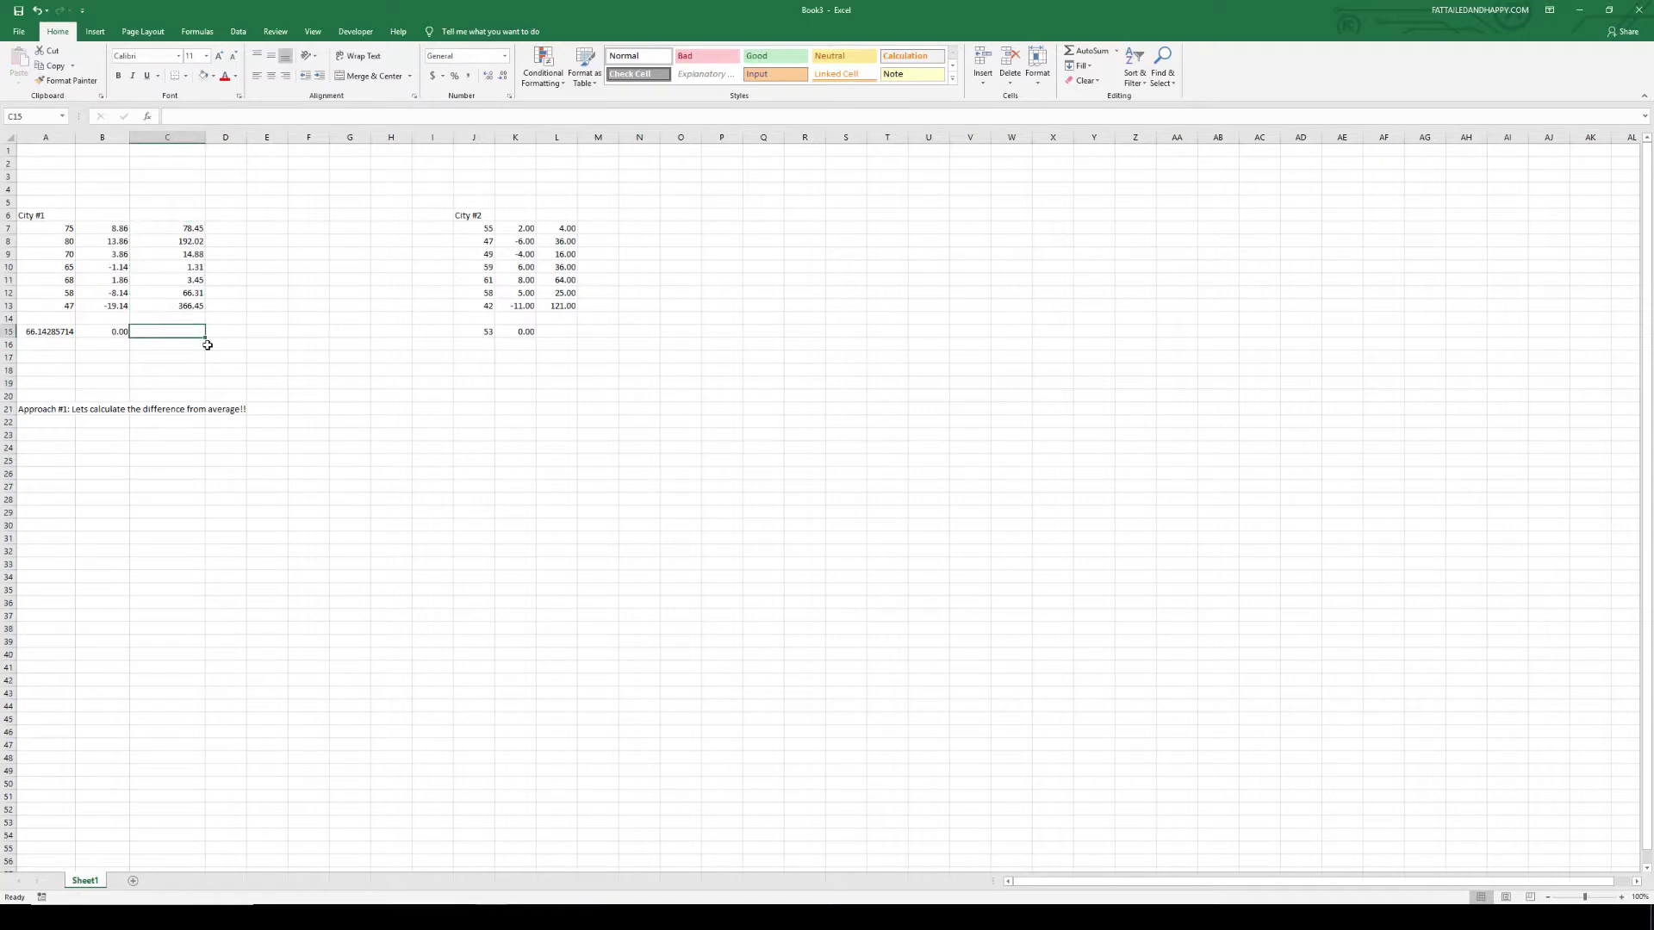
pyautogui.write('=sum(c')
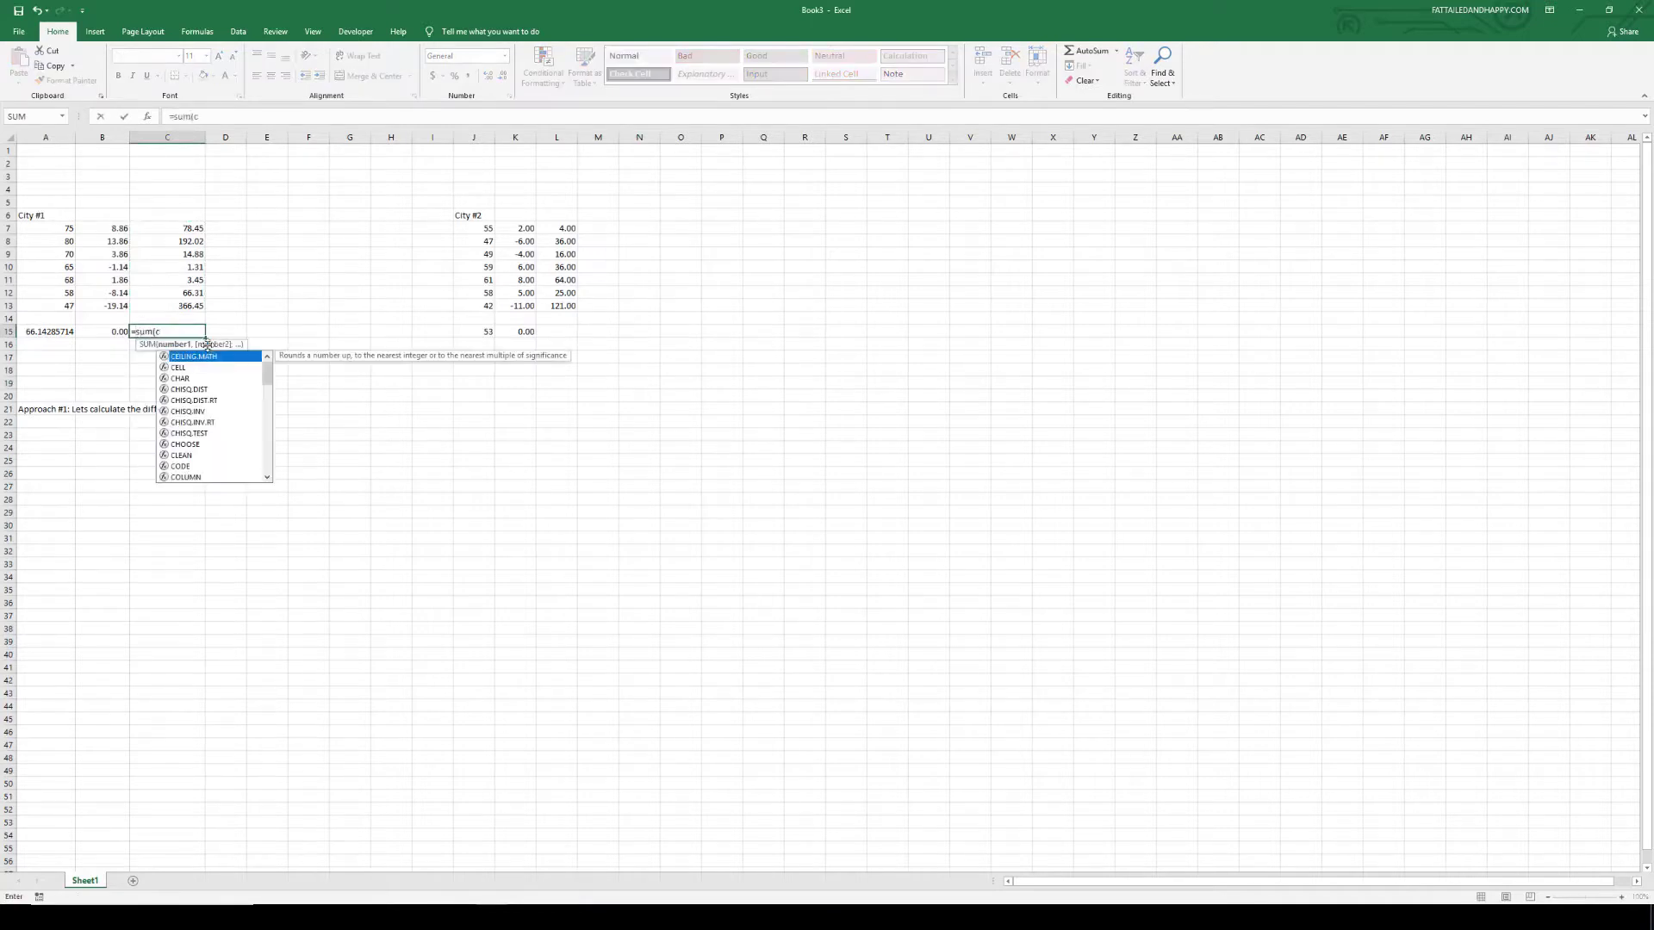
pyautogui.write('7:c13)')
pyautogui.hotkey('ctrl', 'Return')
pyautogui.hotkey('ctrl', 'c')
pyautogui.press('Right')
pyautogui.press('Right')
pyautogui.press('Right')
pyautogui.press('Right')
pyautogui.press('Right')
pyautogui.press('Right')
pyautogui.press('Right')
pyautogui.press('Right')
pyautogui.press('Right')
pyautogui.hotkey('ctrl', 'v')
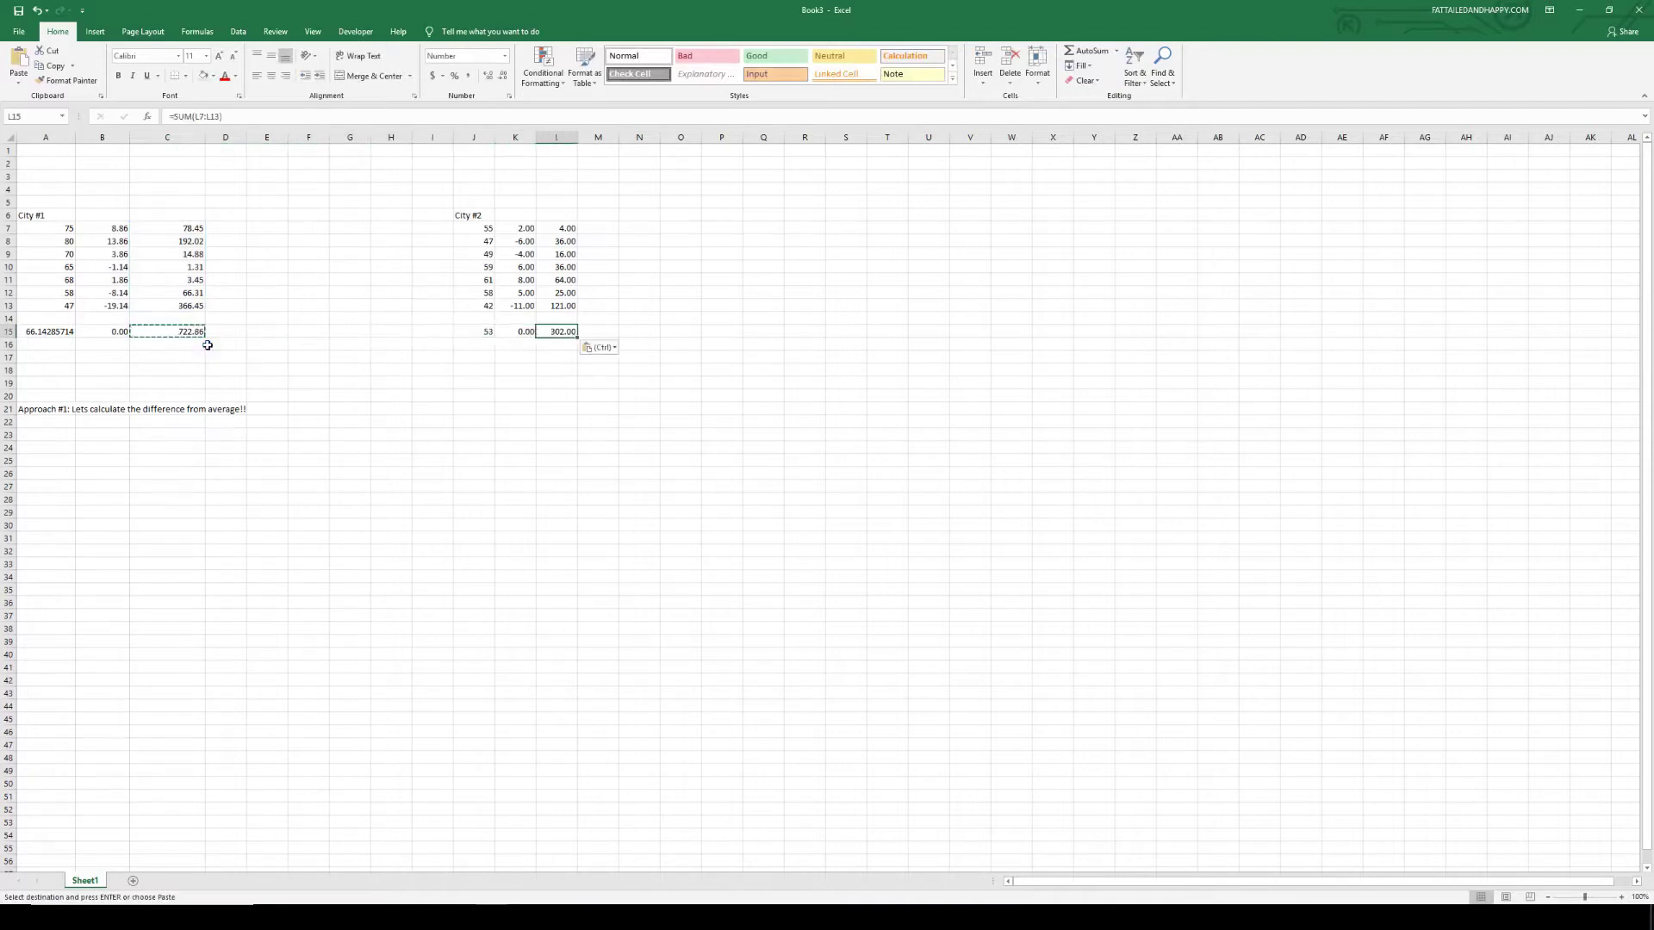
pyautogui.press('Return')
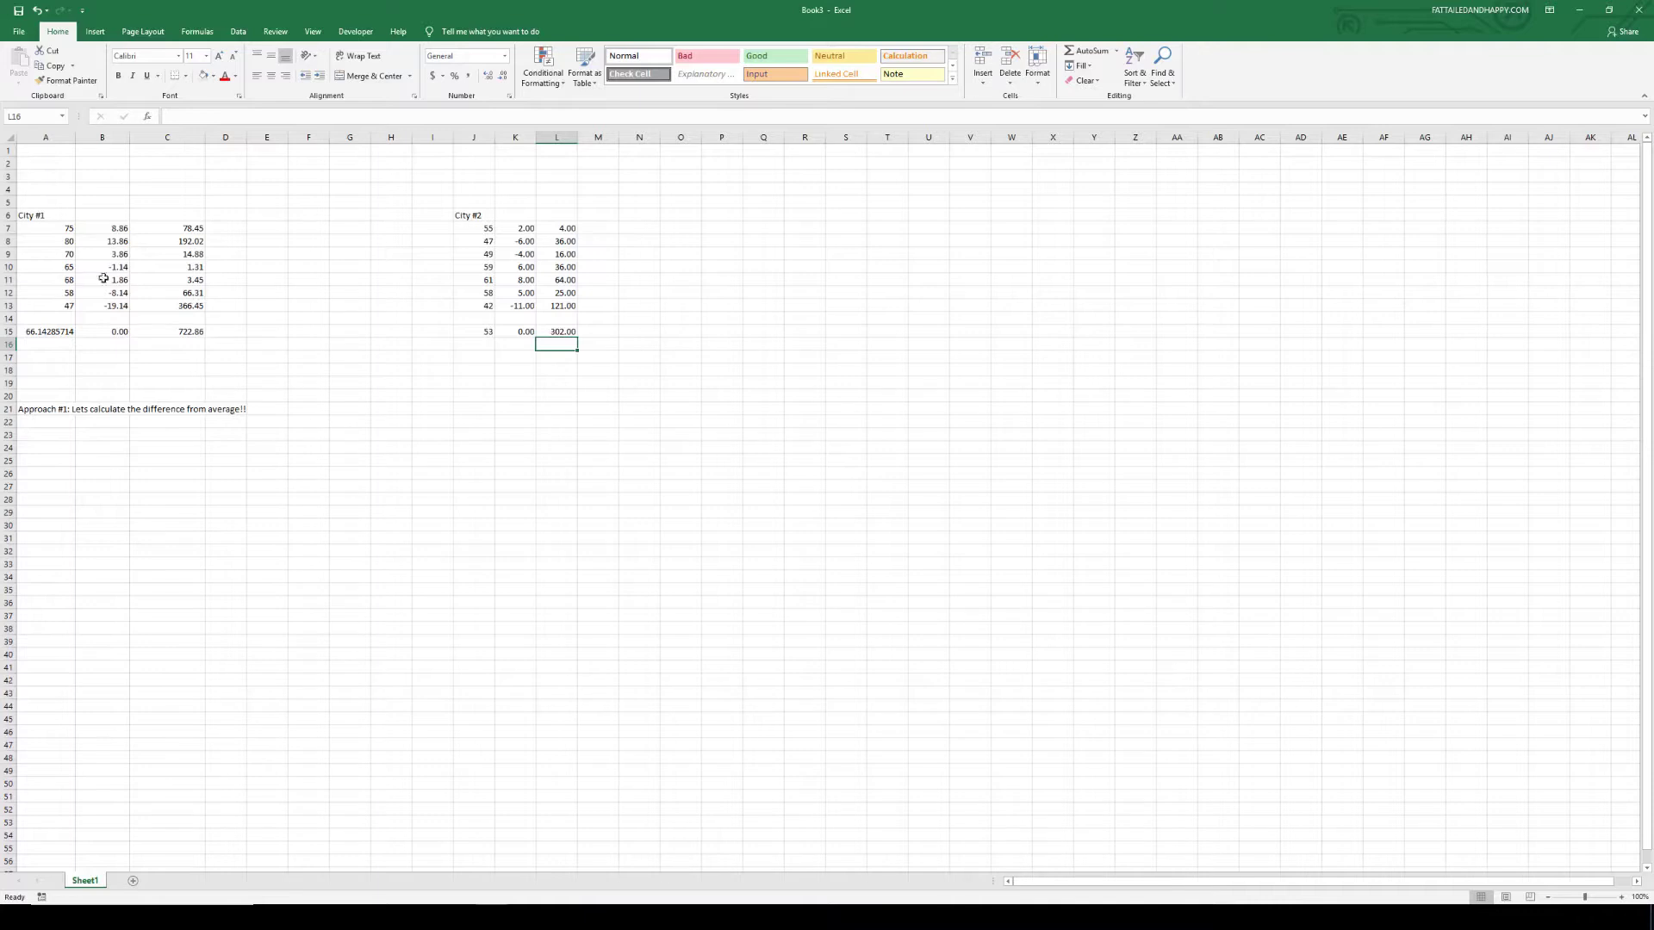
# Step: Divide the sum of City #1 squared differences in C15 by 7
pyautogui.click(157, 330)
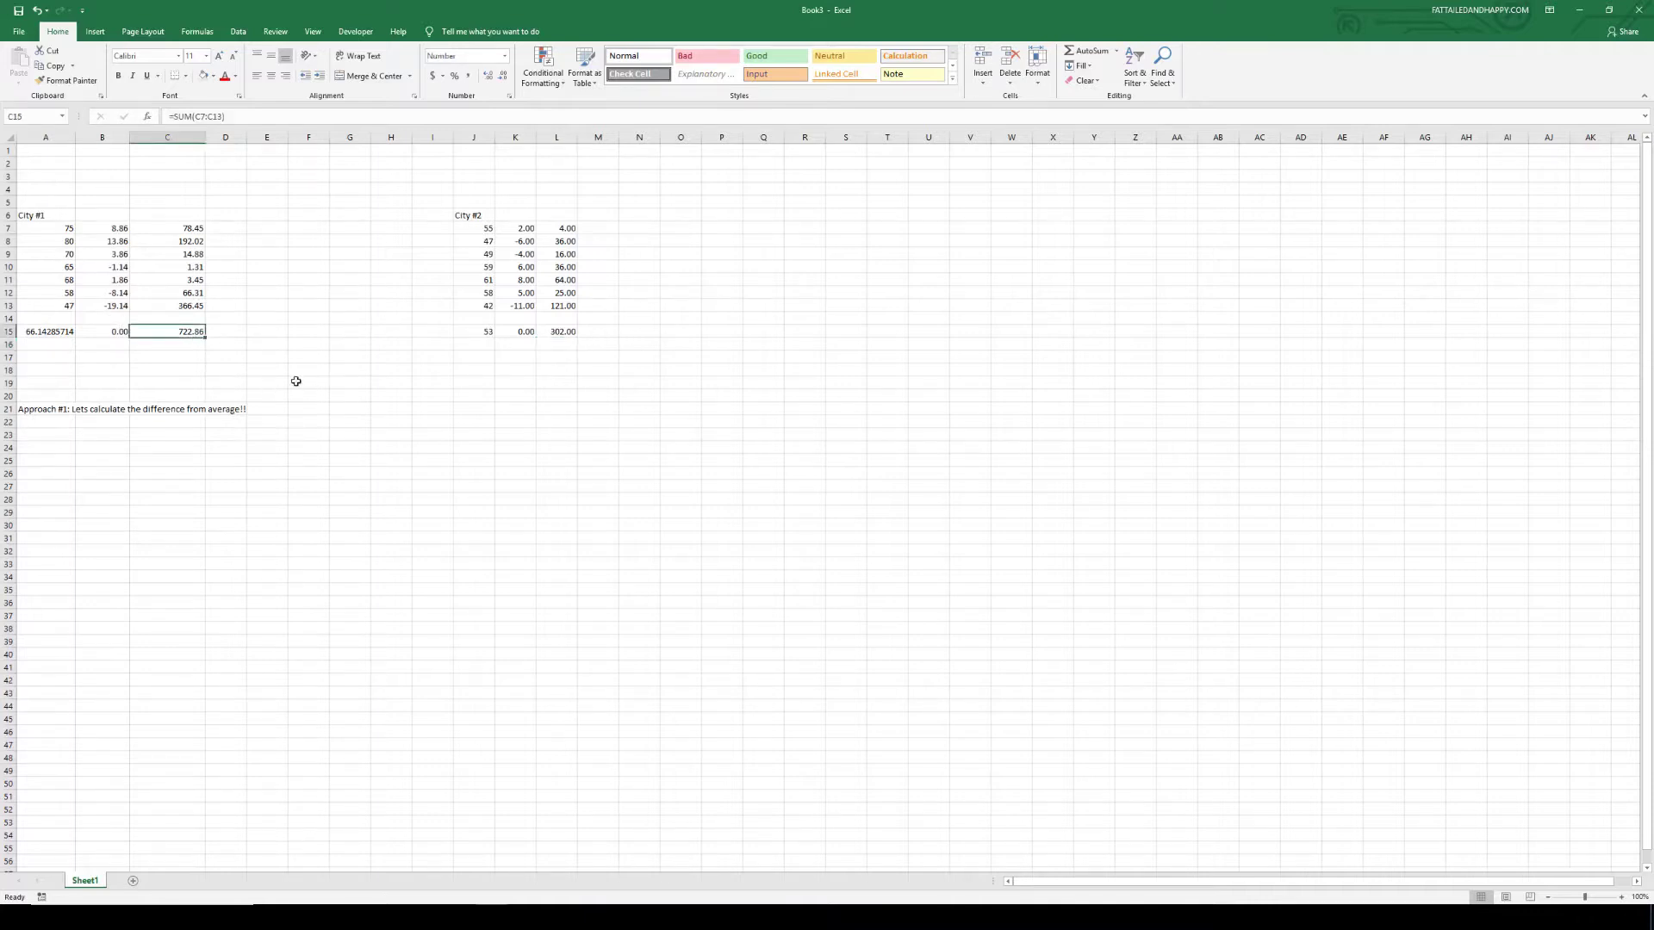
pyautogui.click(558, 334)
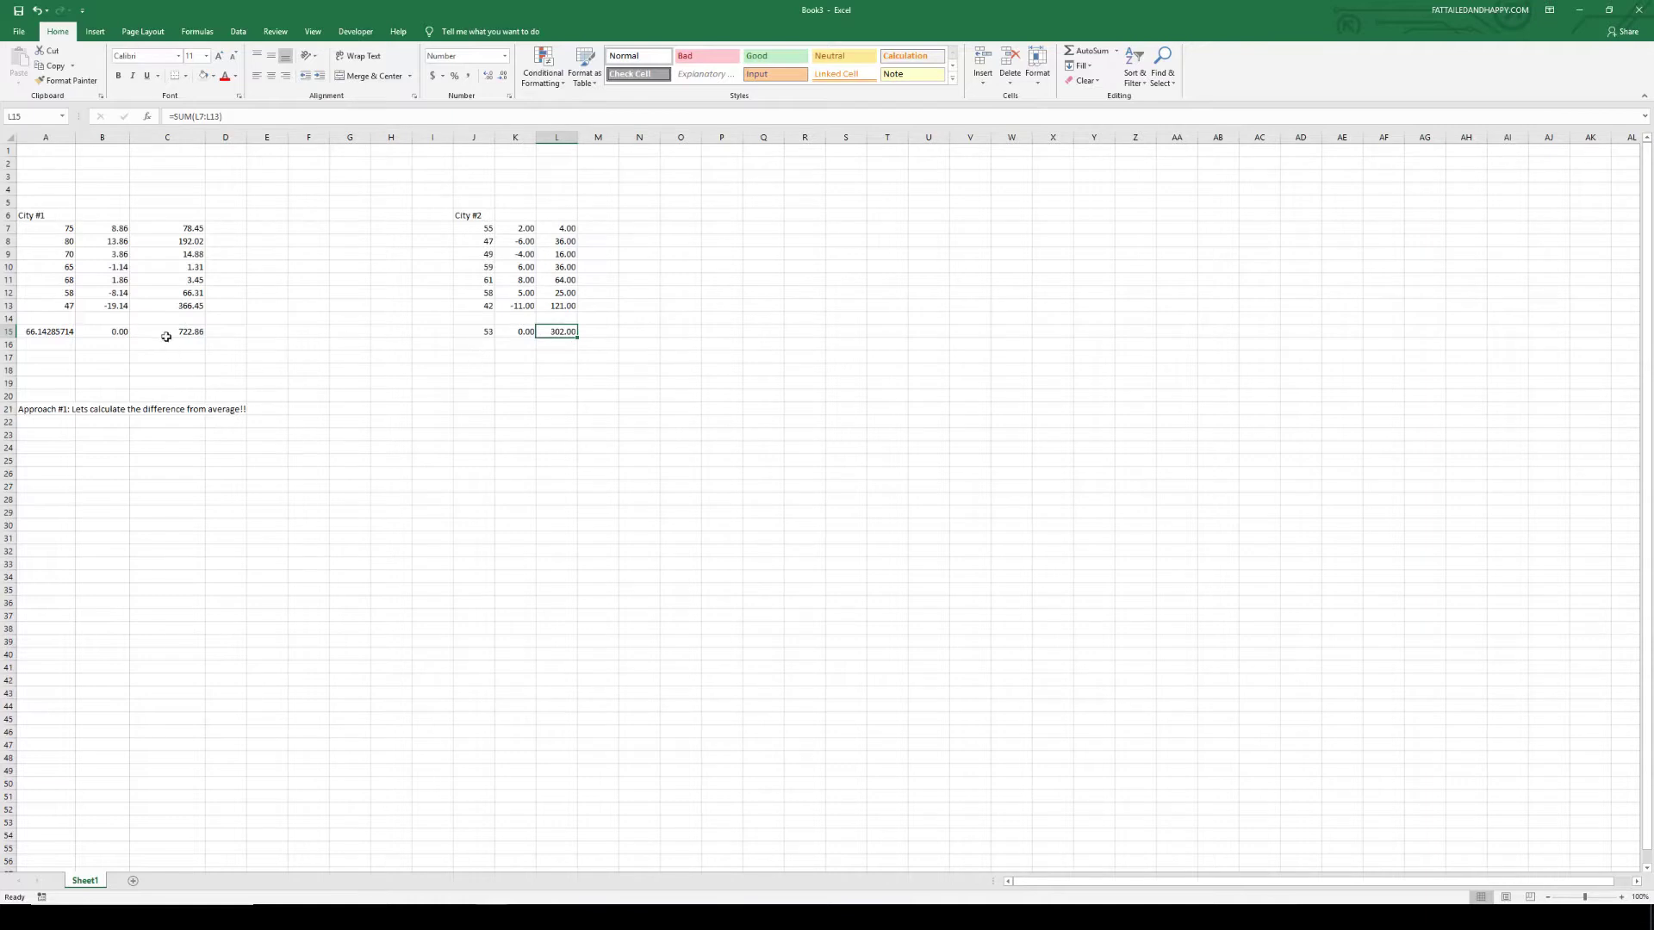
pyautogui.click(193, 333)
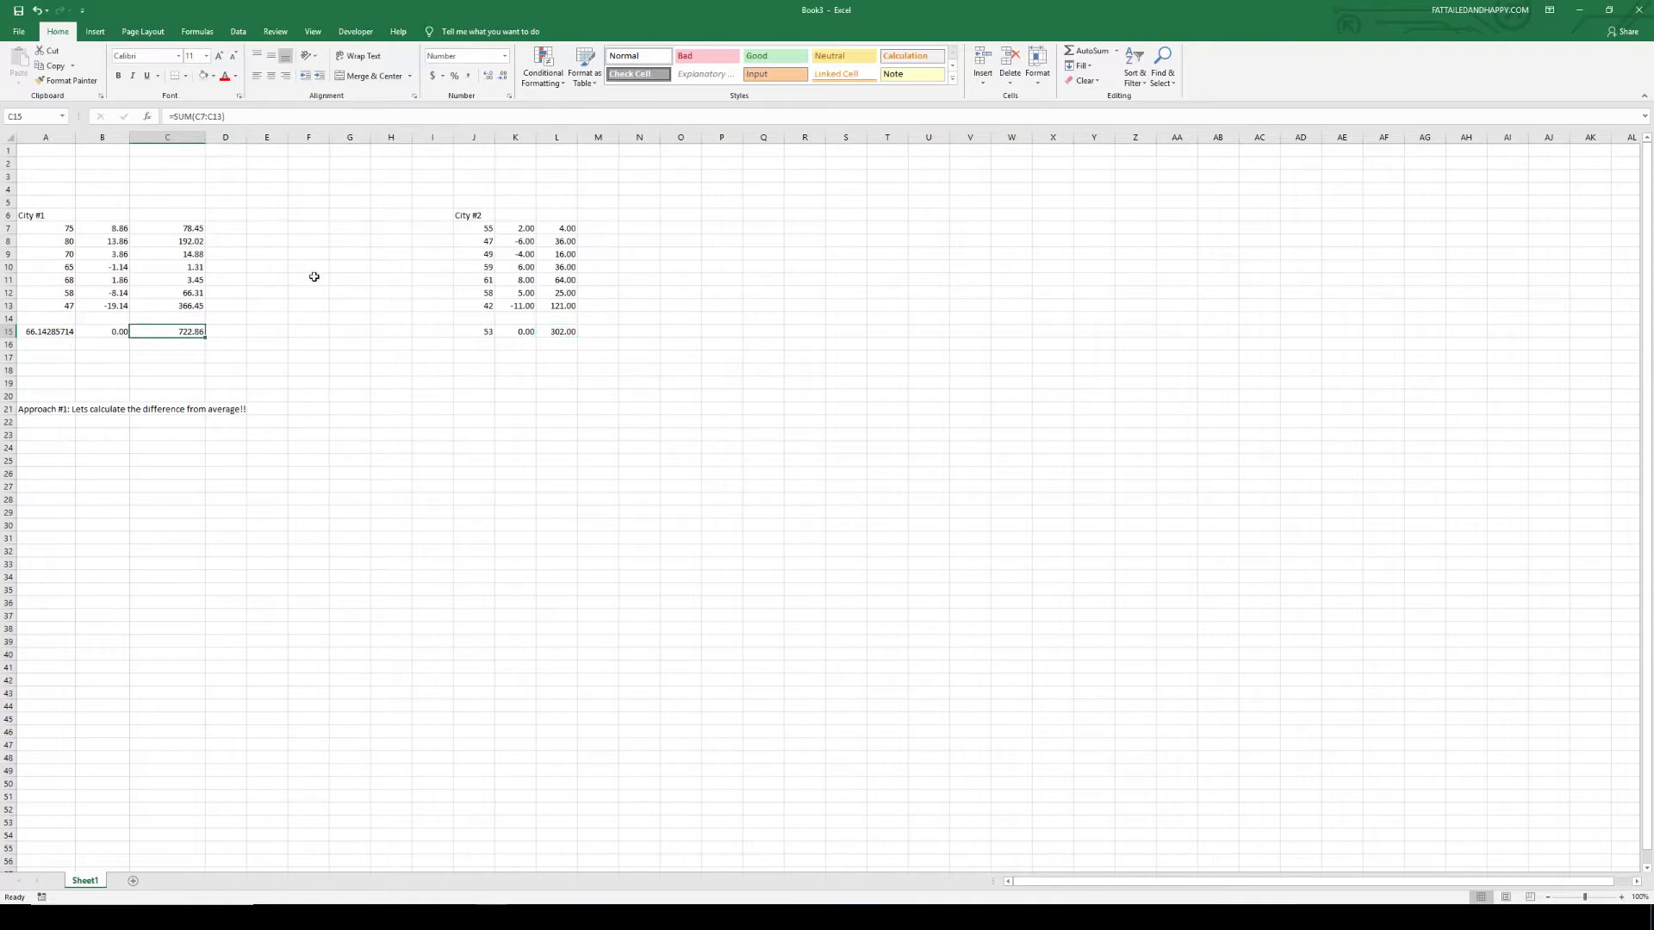
pyautogui.click(263, 115)
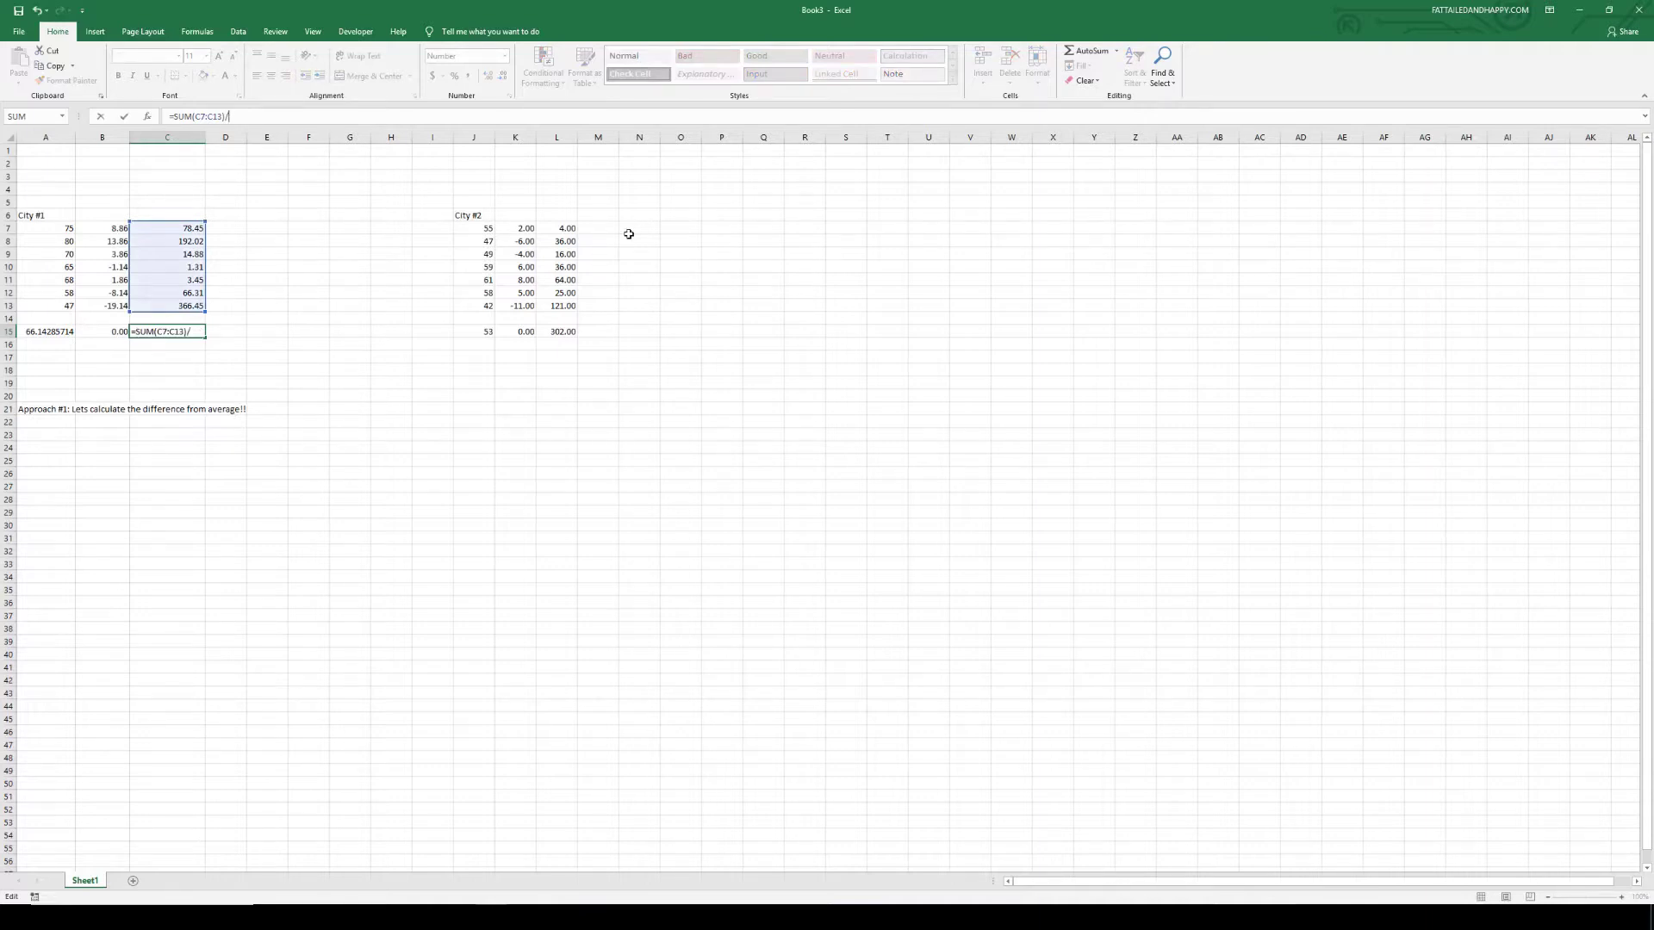
pyautogui.hotkey('ctrl', 'Return')
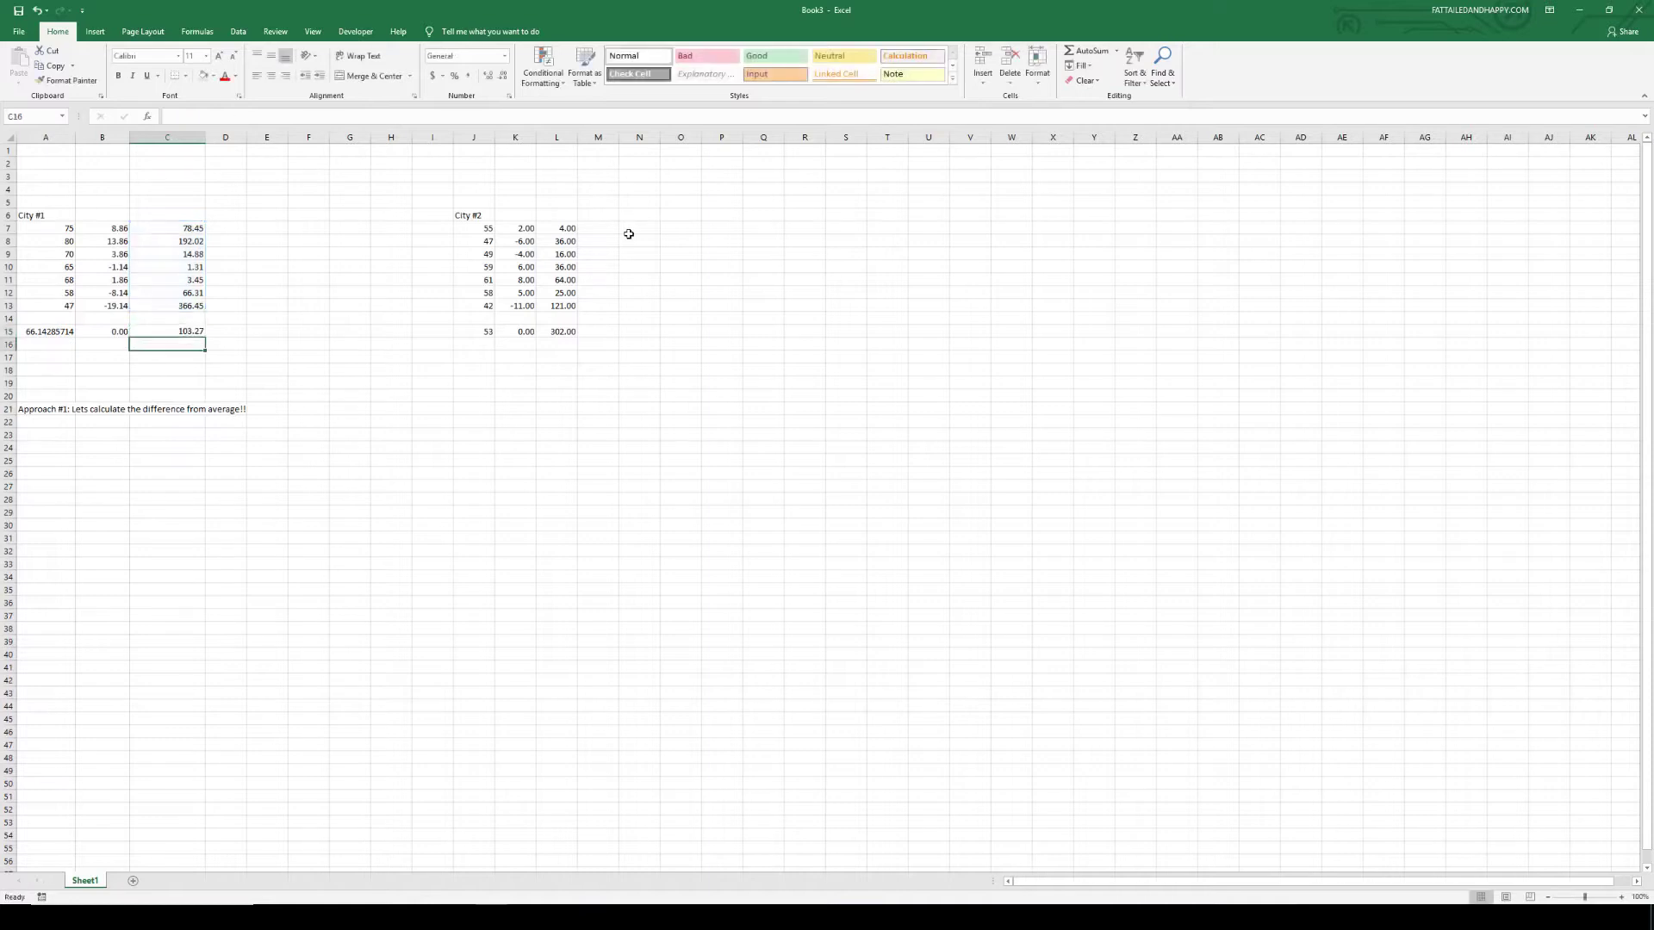
# Step: Divide the sum of City #2 squared differences in L15 by 7
pyautogui.click(562, 336)
pyautogui.click(558, 320)
pyautogui.click(545, 332)
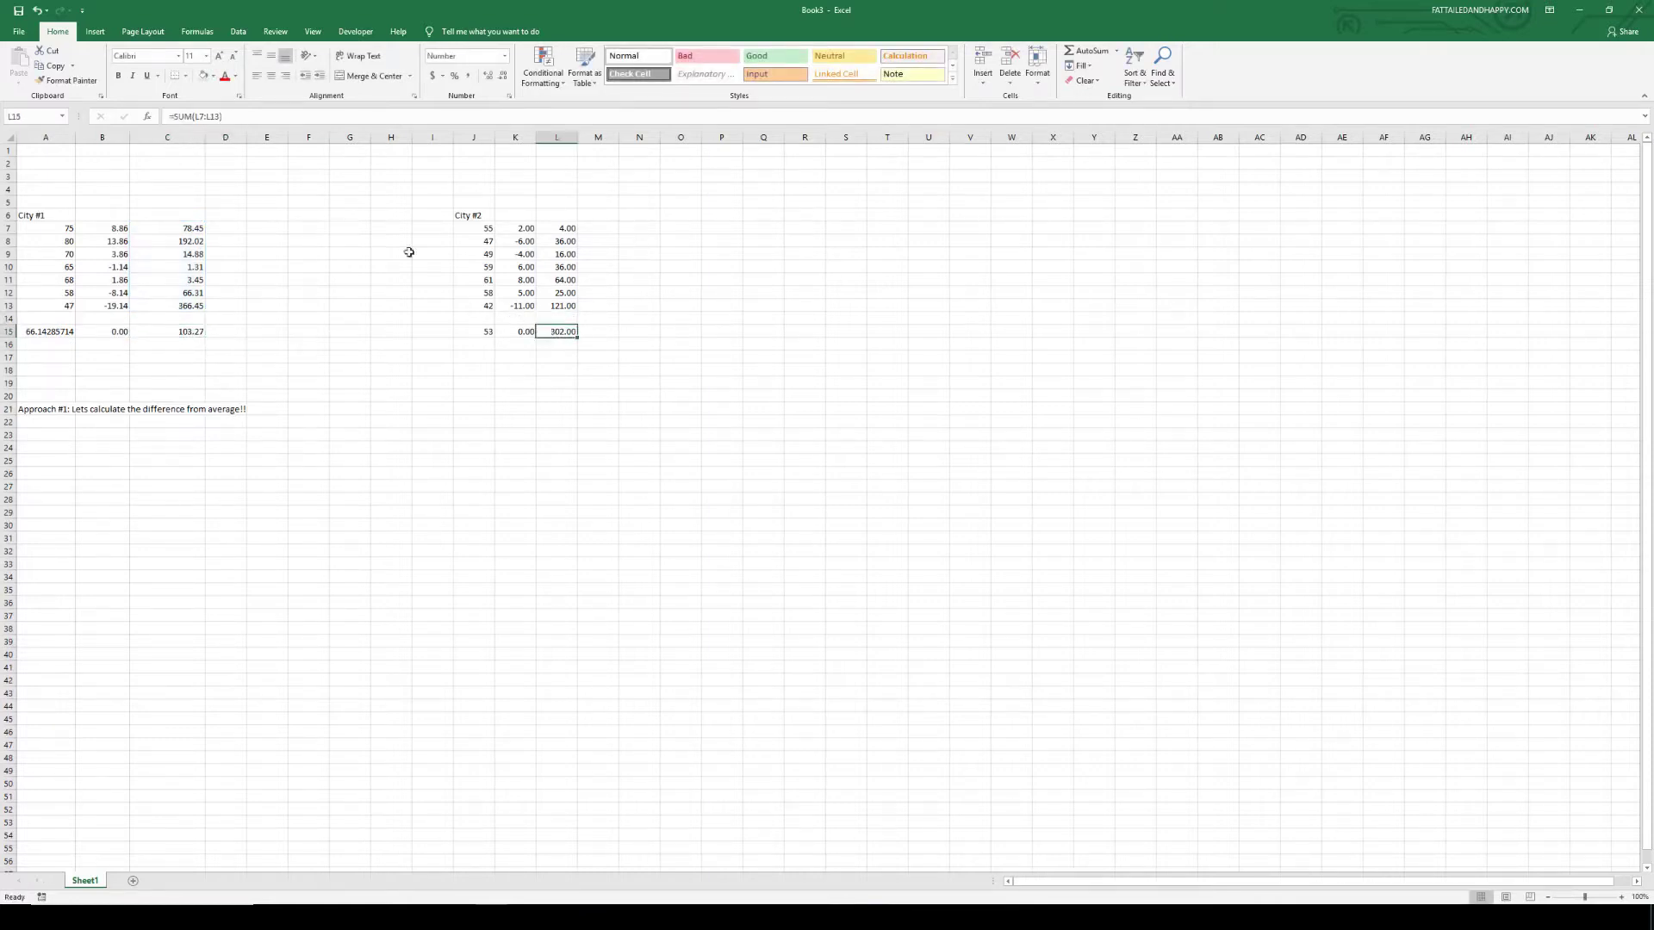
pyautogui.click(251, 115)
pyautogui.write('/7')
pyautogui.press('Return')
pyautogui.click(598, 381)
# Step: Compare the averaged squared differences in C15 and L15, and review the squaring formula in C7
pyautogui.click(179, 345)
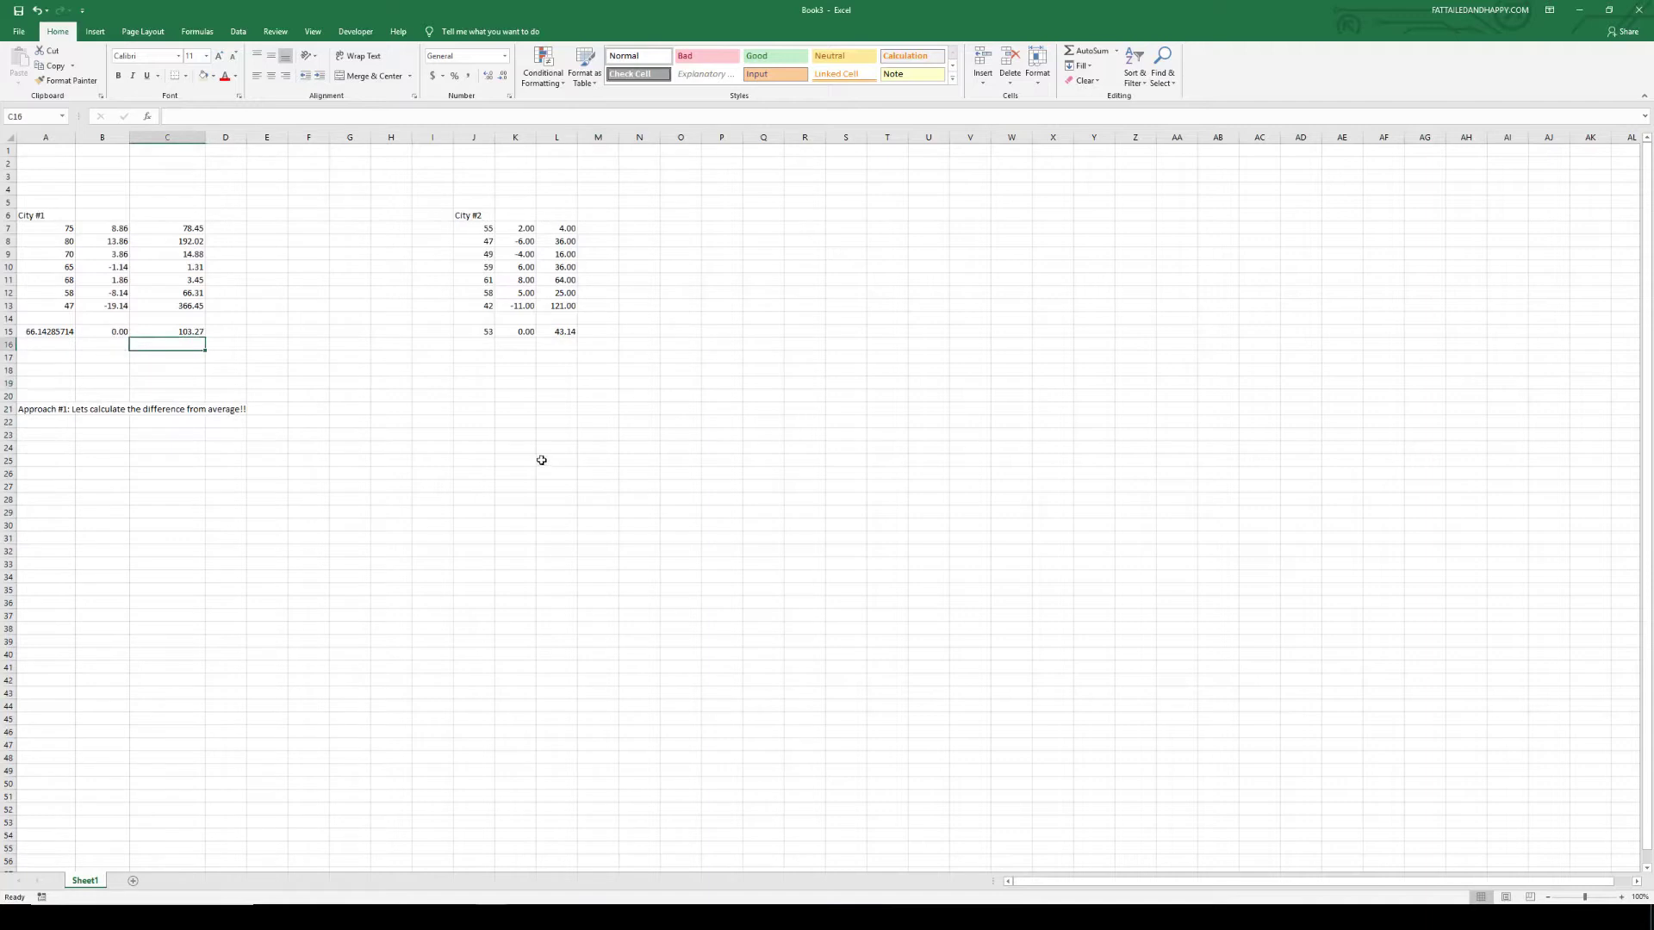
pyautogui.click(185, 325)
pyautogui.click(185, 329)
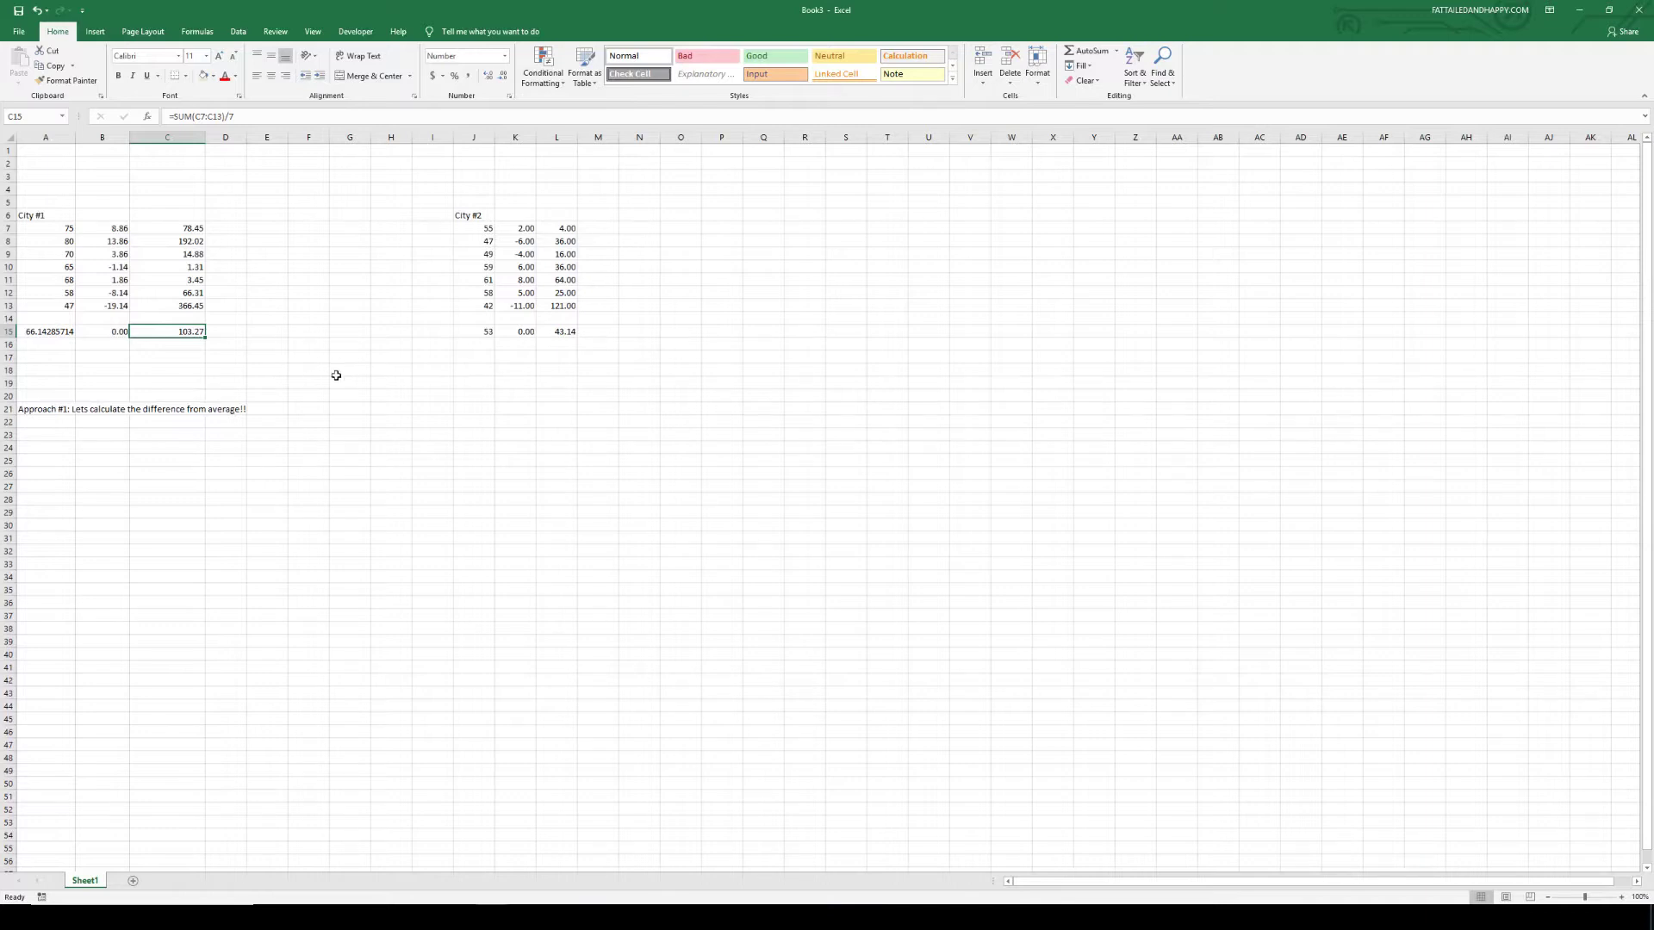
pyautogui.click(551, 331)
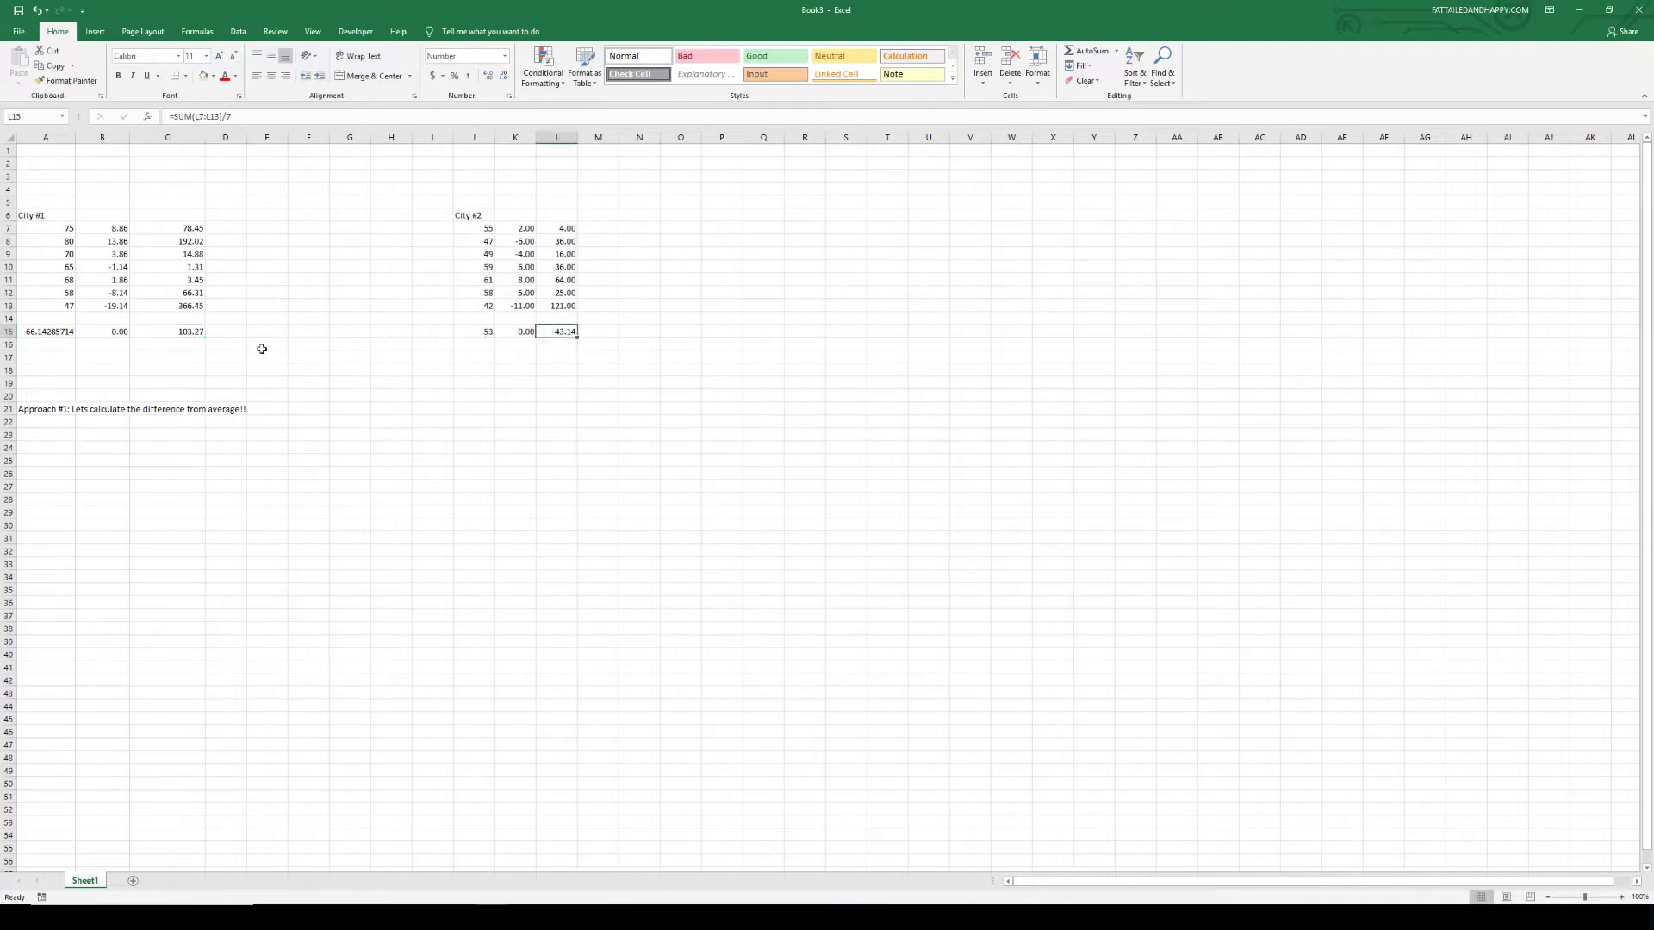
pyautogui.click(203, 333)
pyautogui.click(566, 334)
pyautogui.click(189, 345)
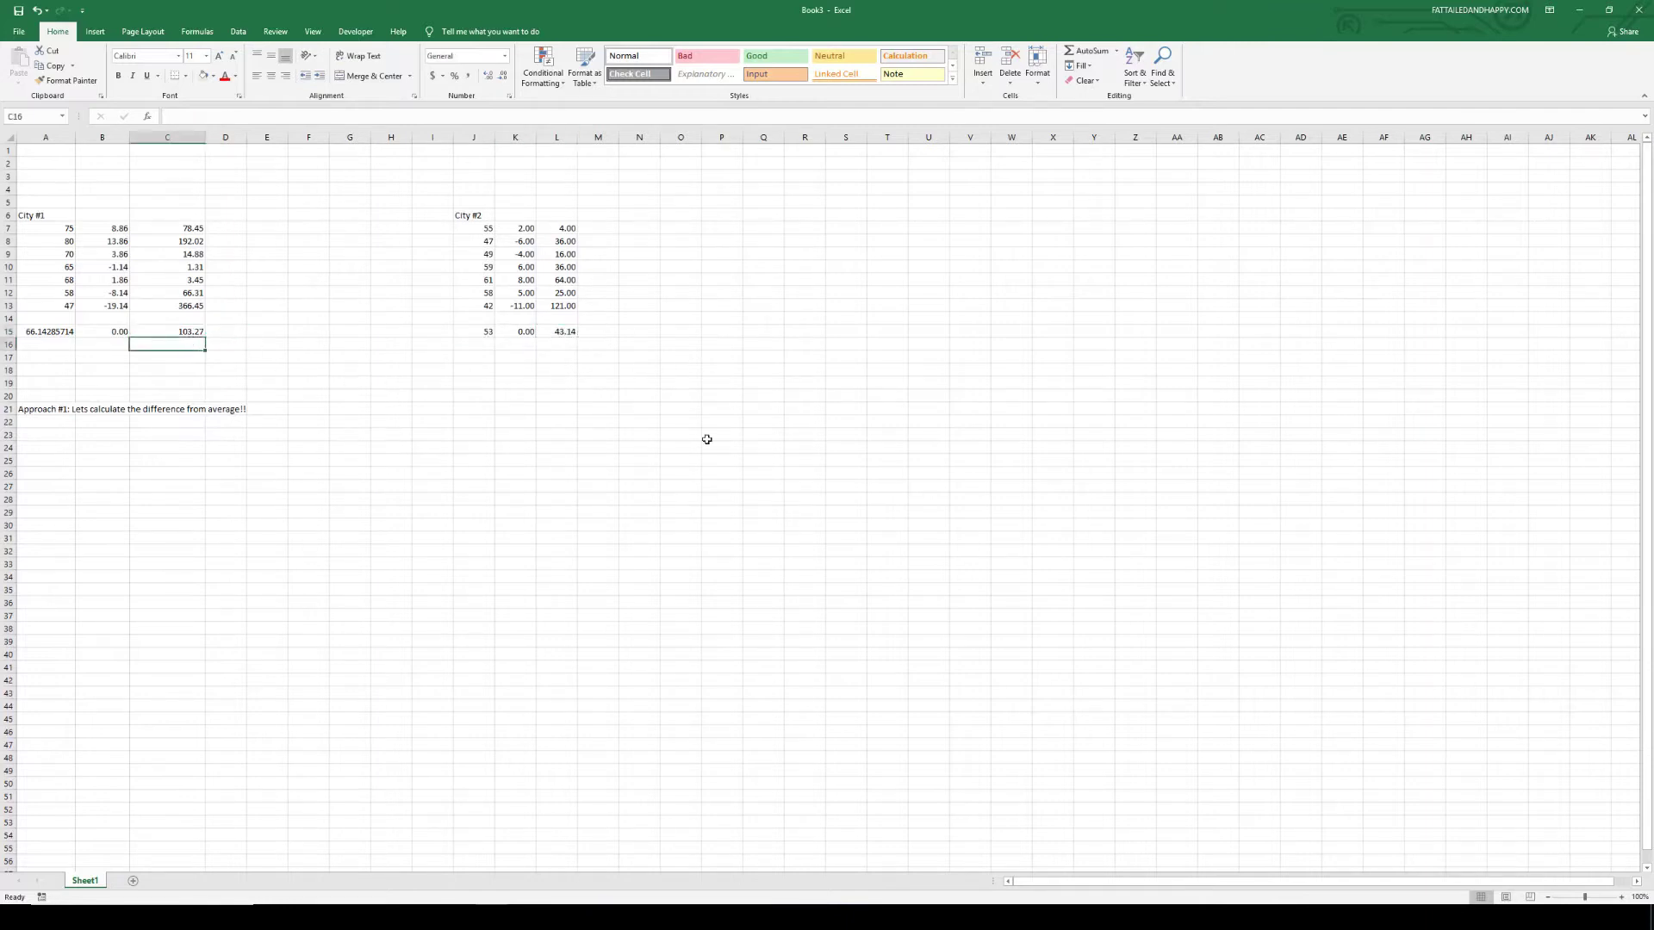
pyautogui.click(194, 328)
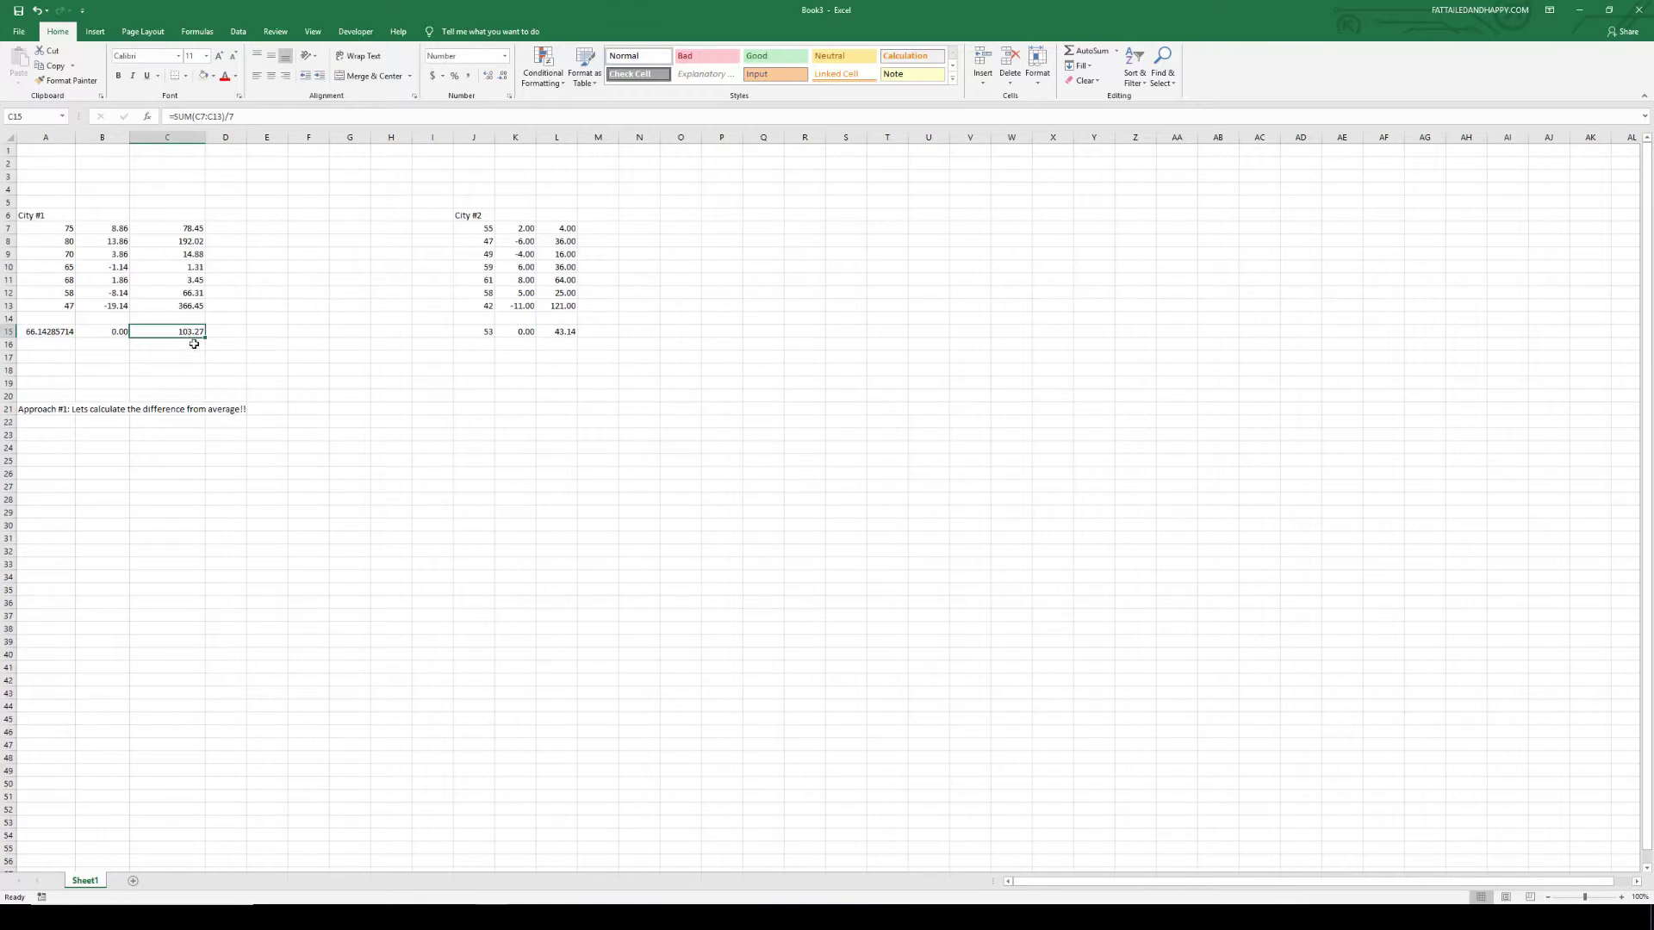
pyautogui.click(203, 347)
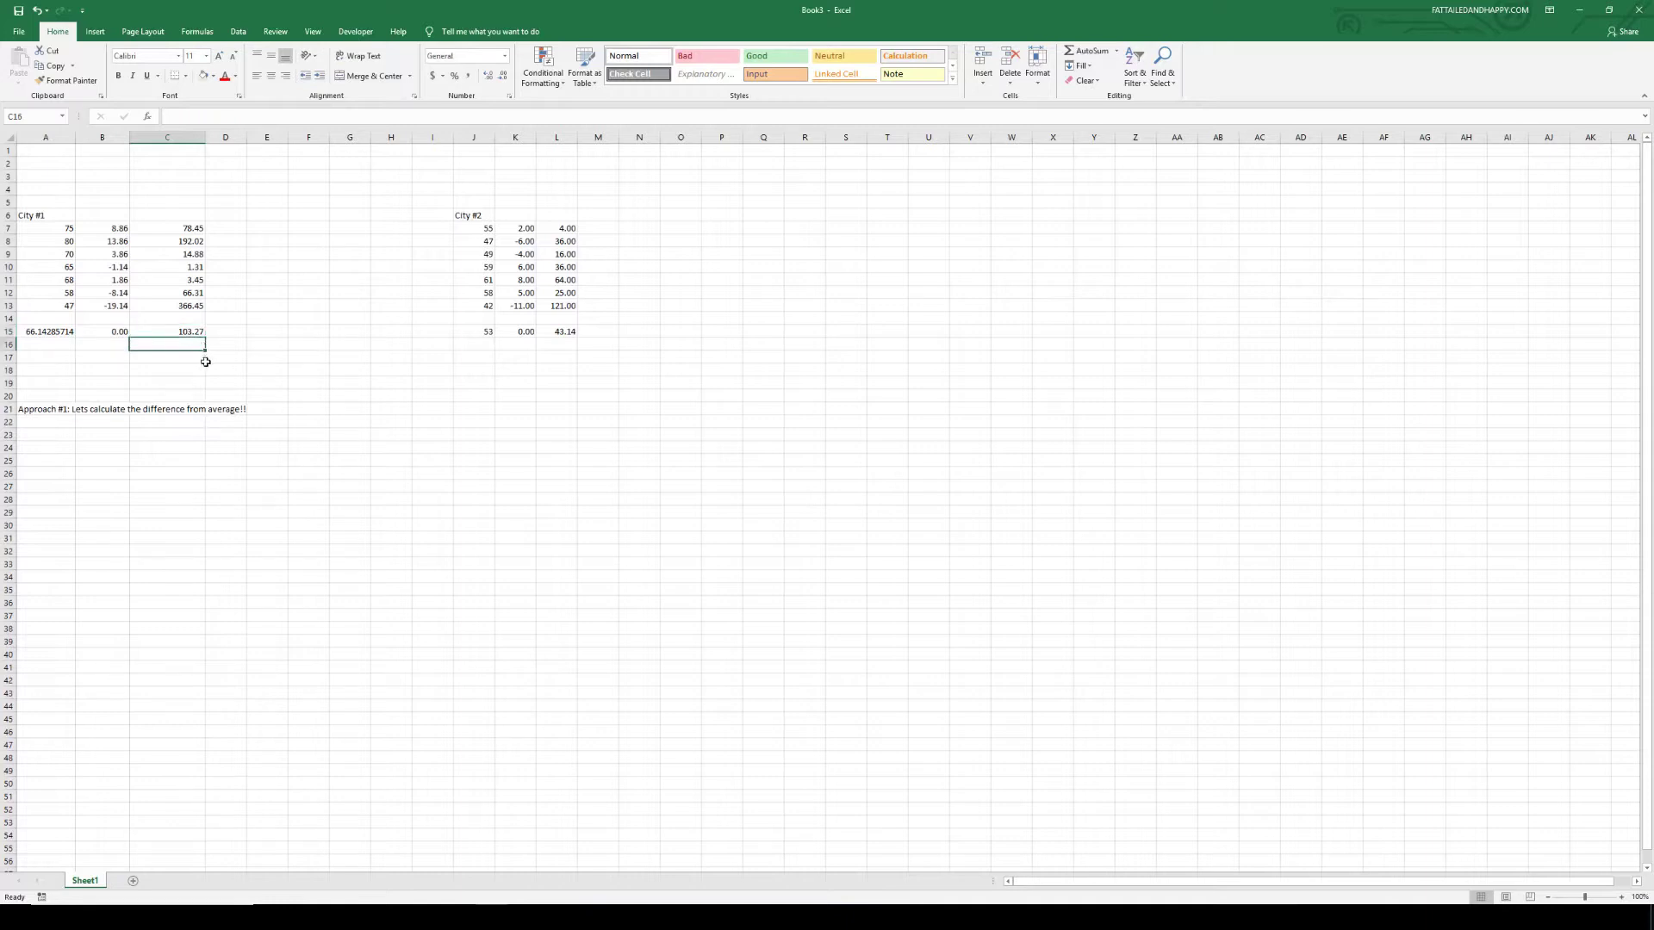
pyautogui.click(199, 332)
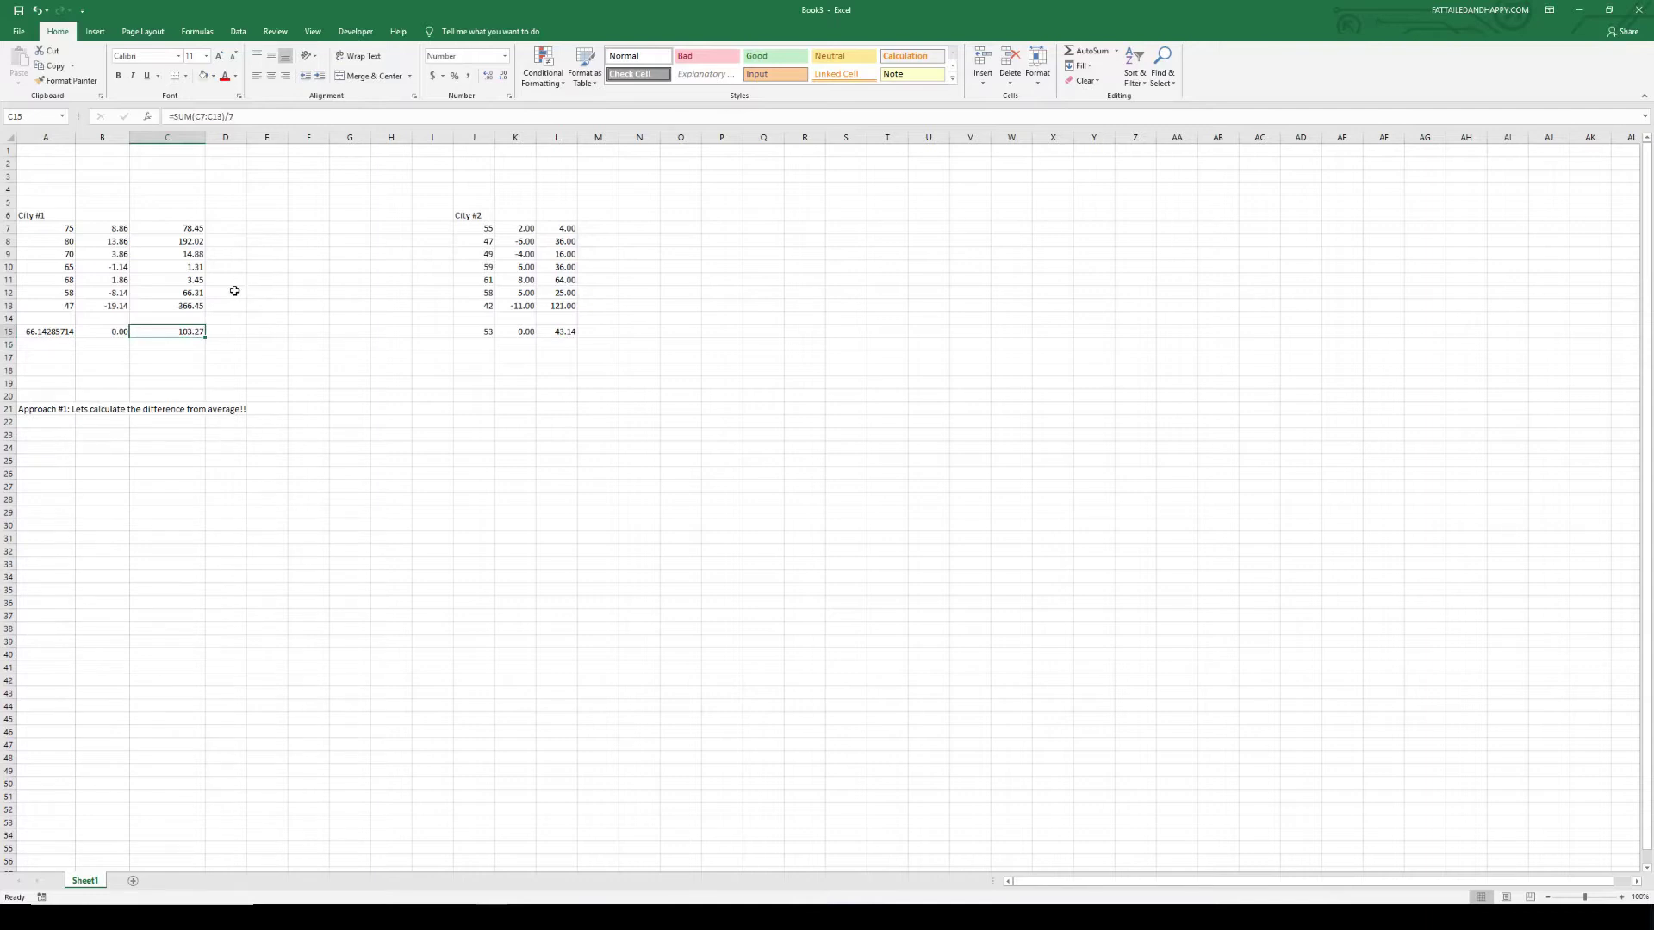
pyautogui.click(192, 343)
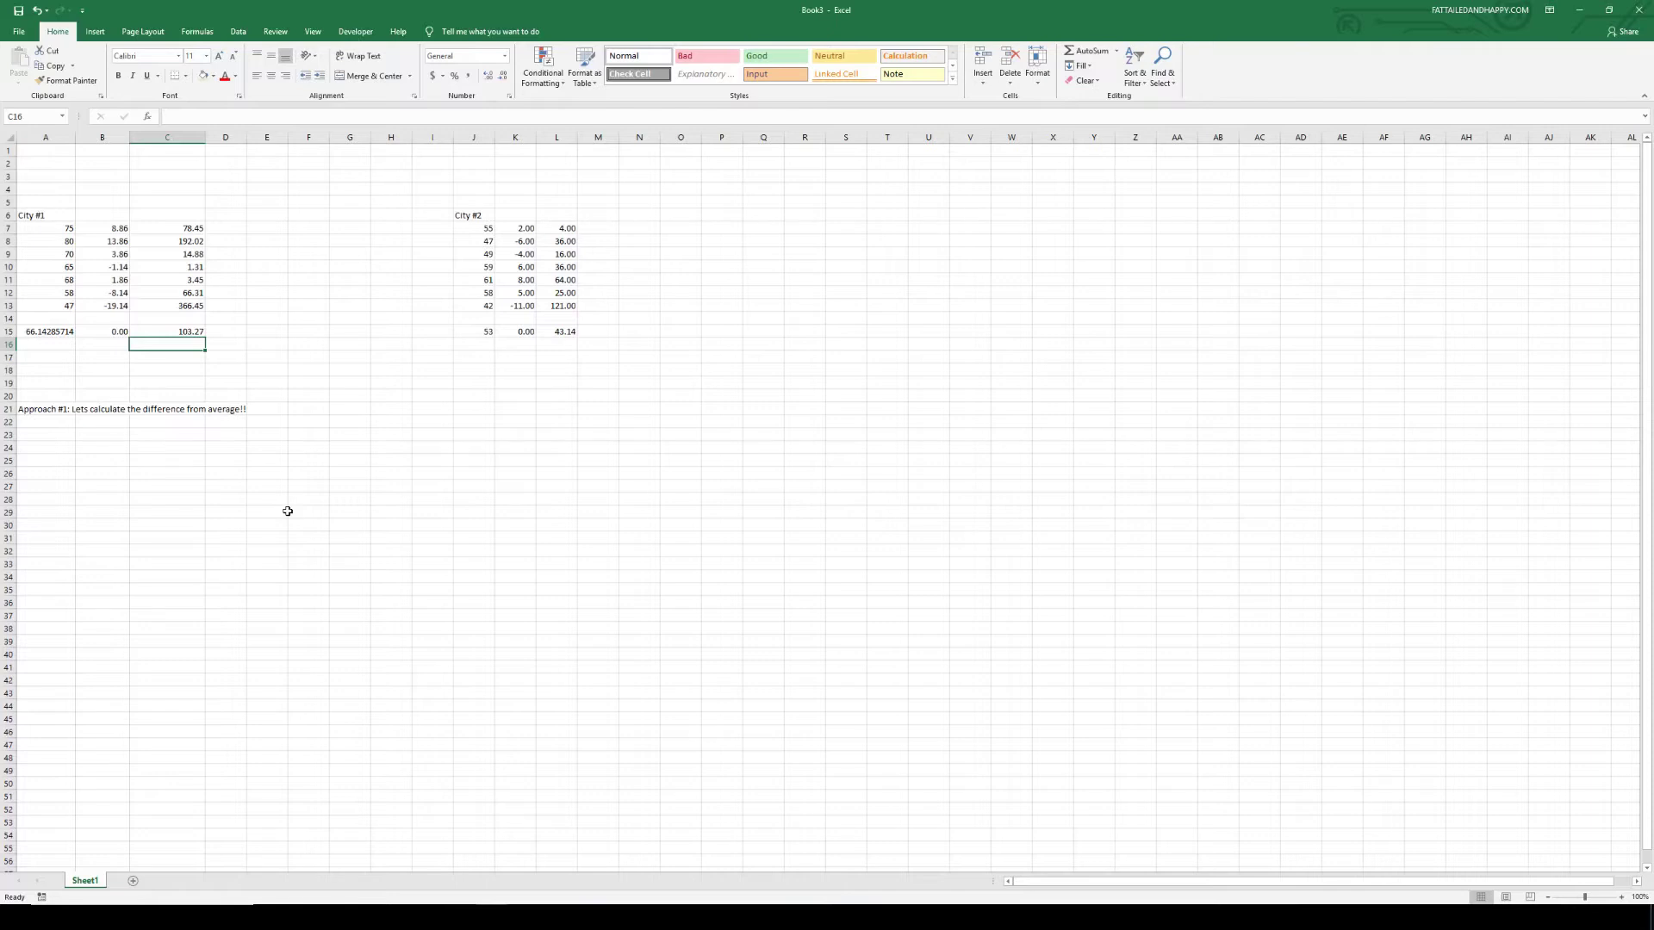
pyautogui.press('Up')
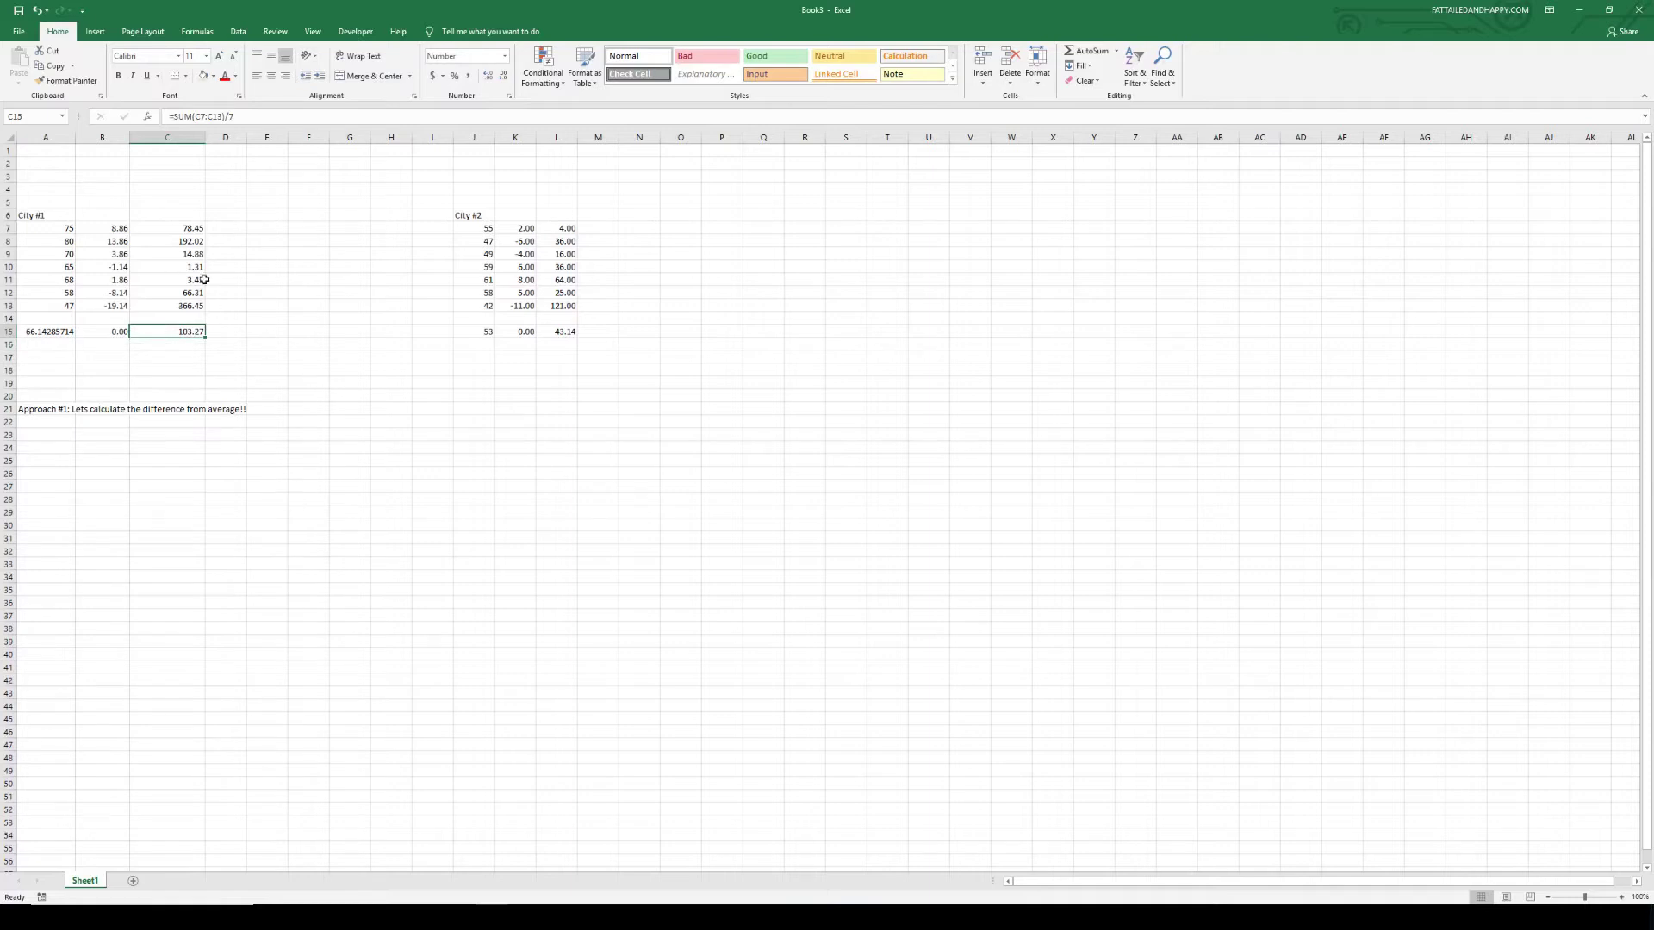
pyautogui.click(187, 238)
pyautogui.click(197, 217)
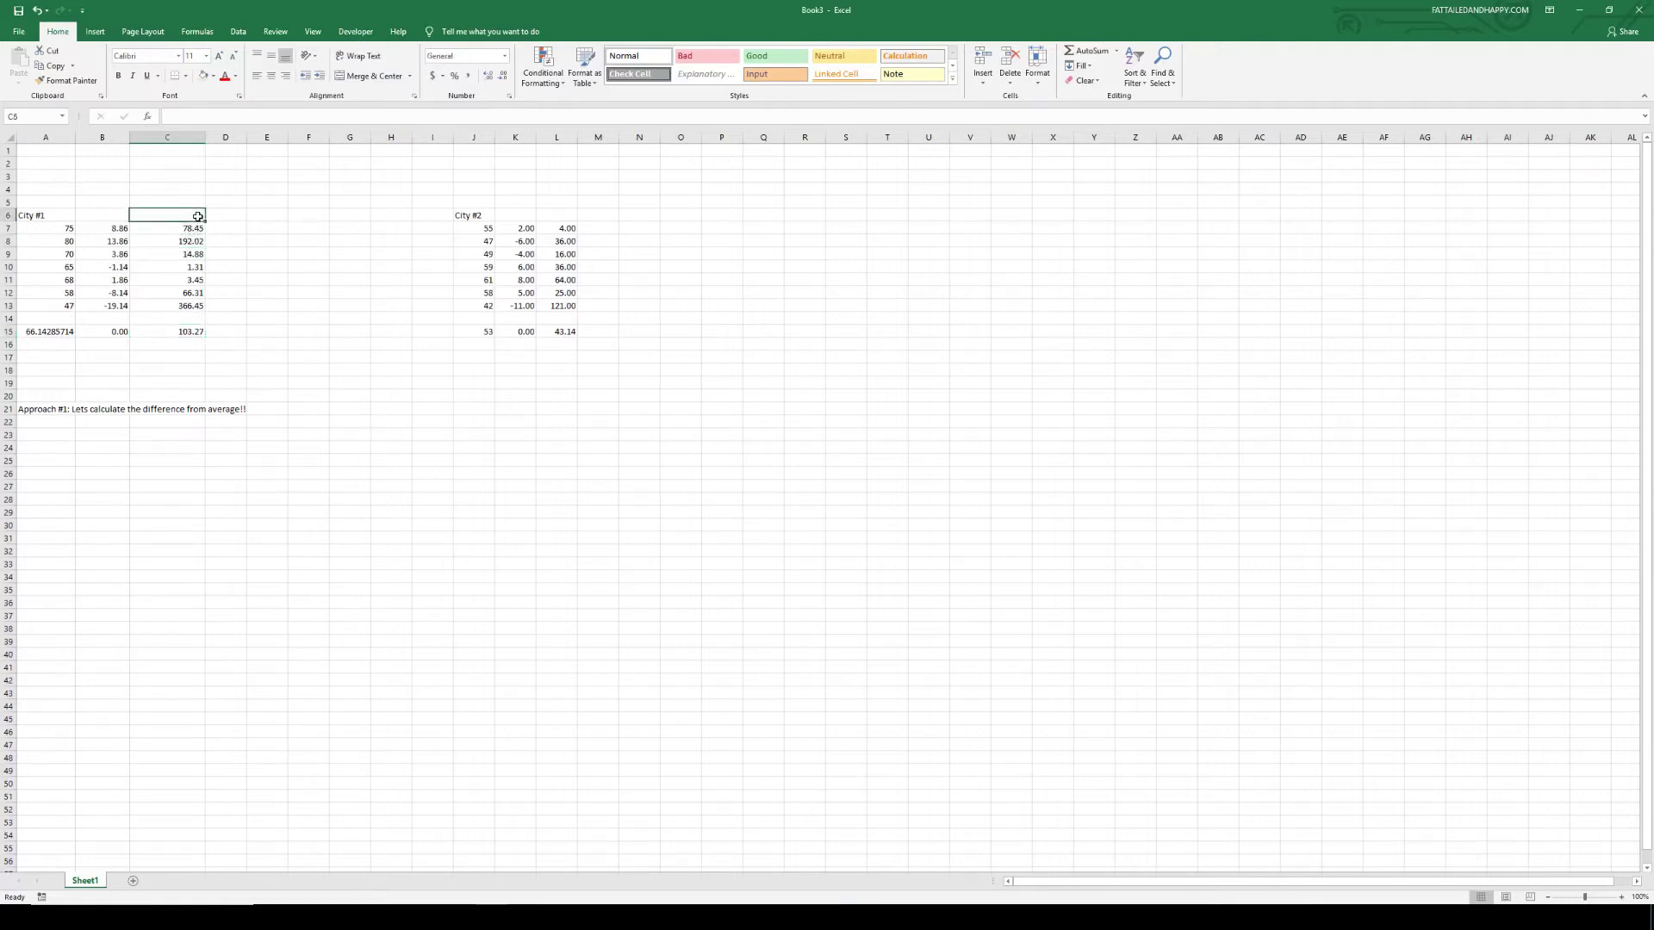
pyautogui.click(198, 229)
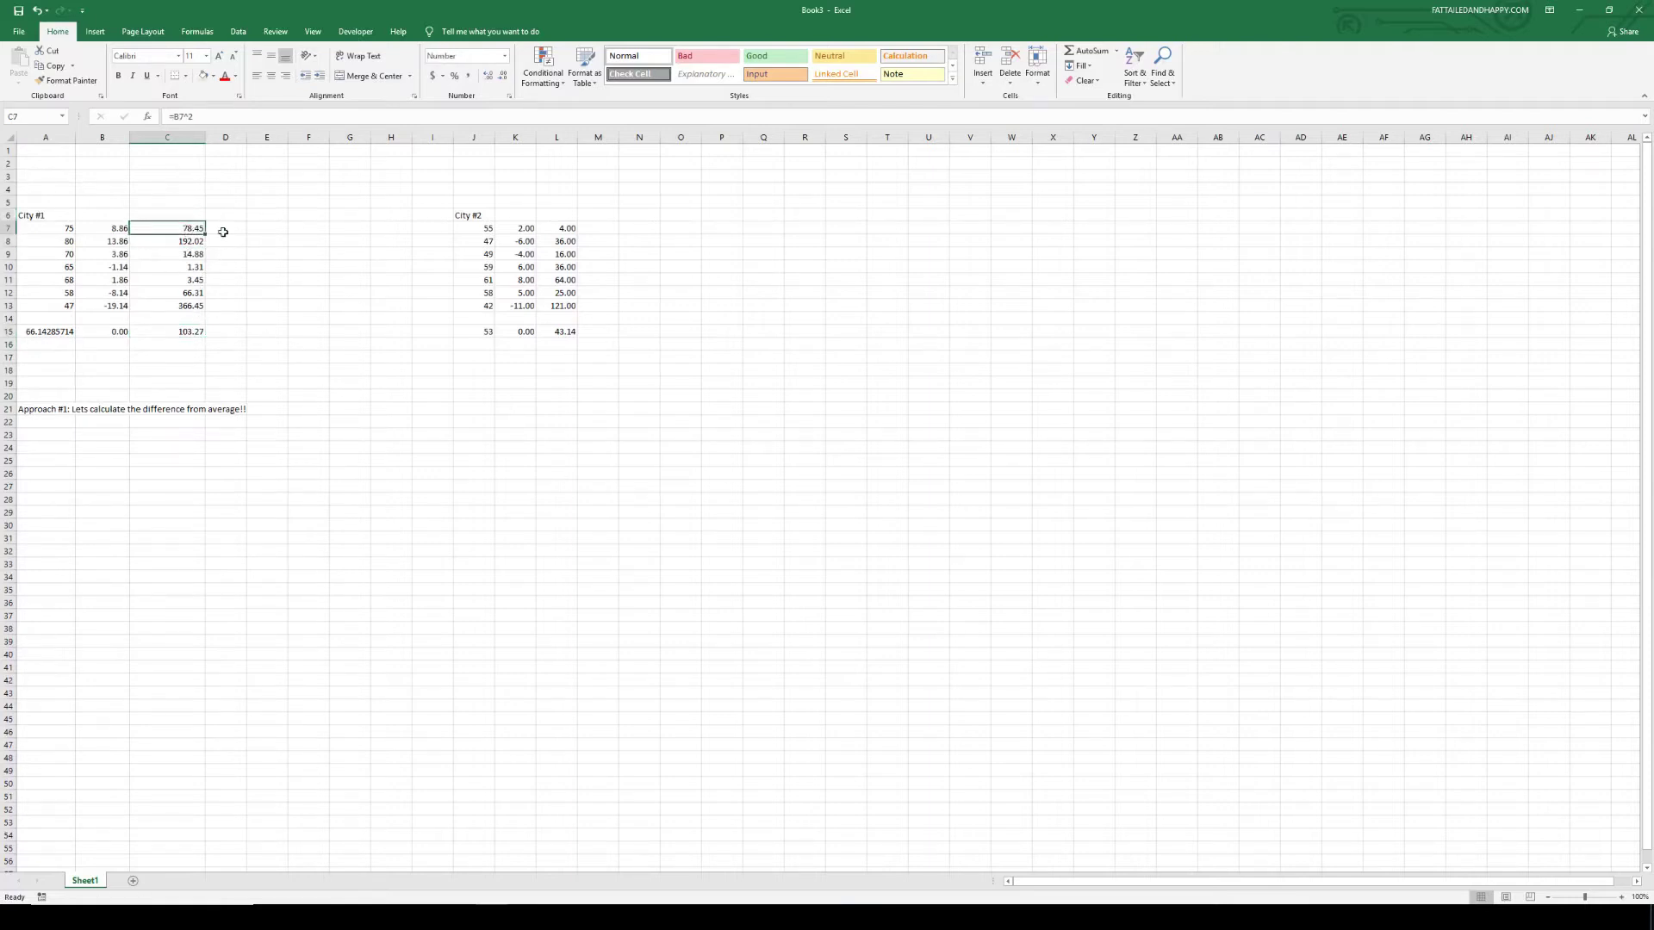
pyautogui.press('Return')
# Step: Take the square root of the City #1 average squared difference in C16 with =SQRT(C15) and copy it to L16
pyautogui.click(178, 344)
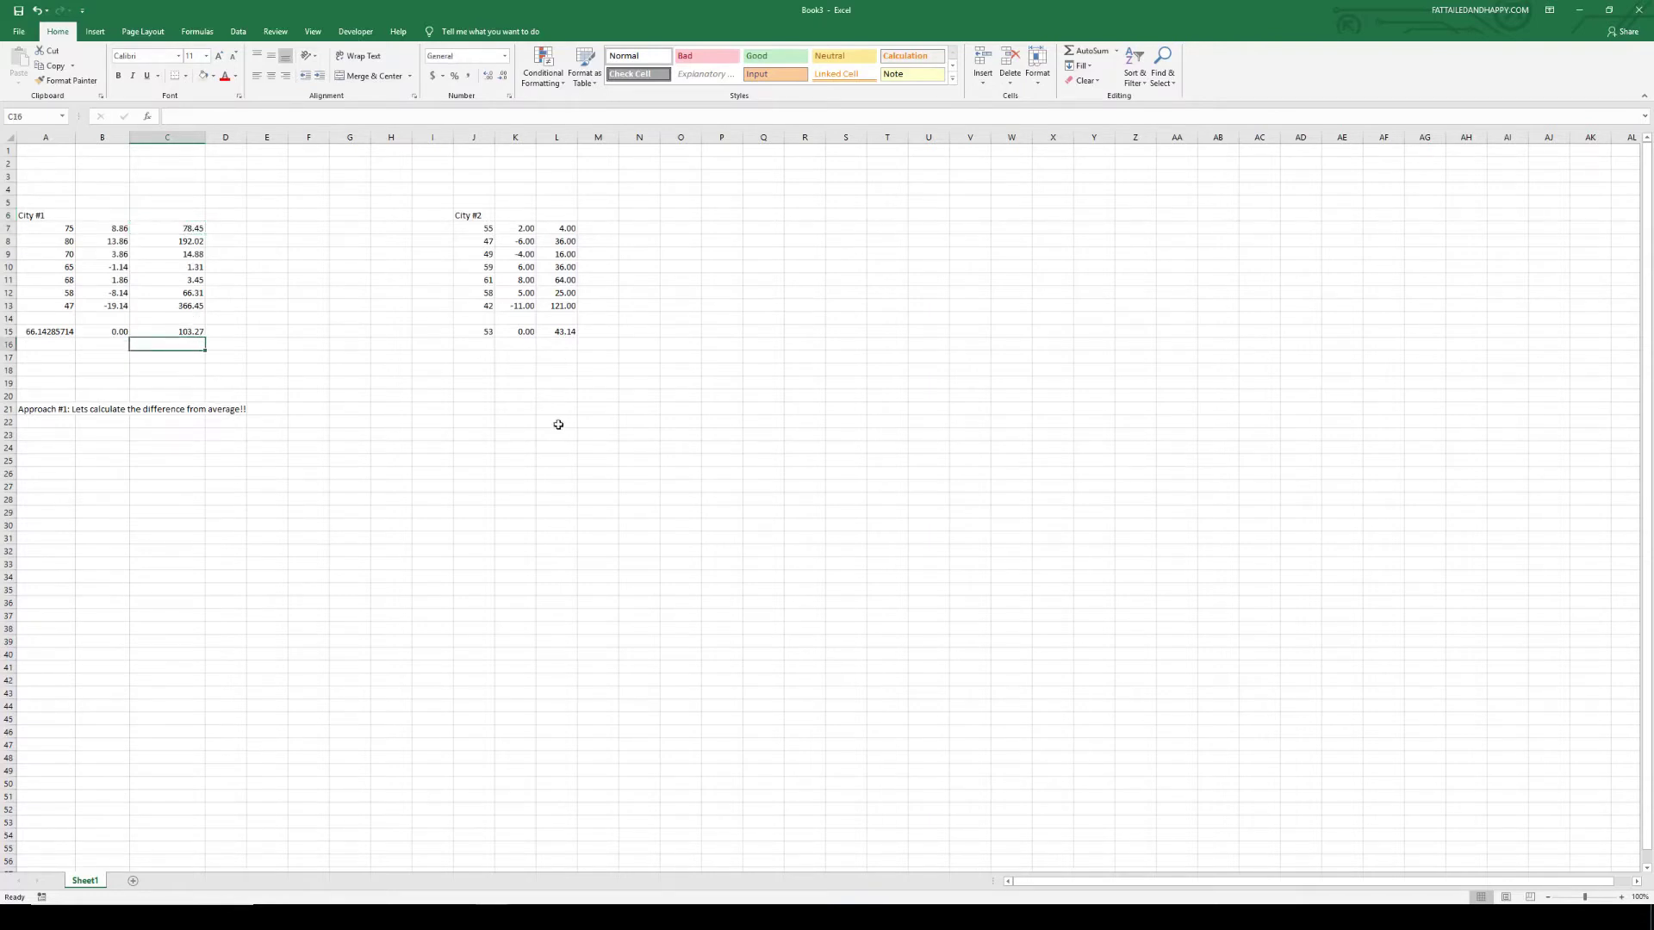
pyautogui.write('=')
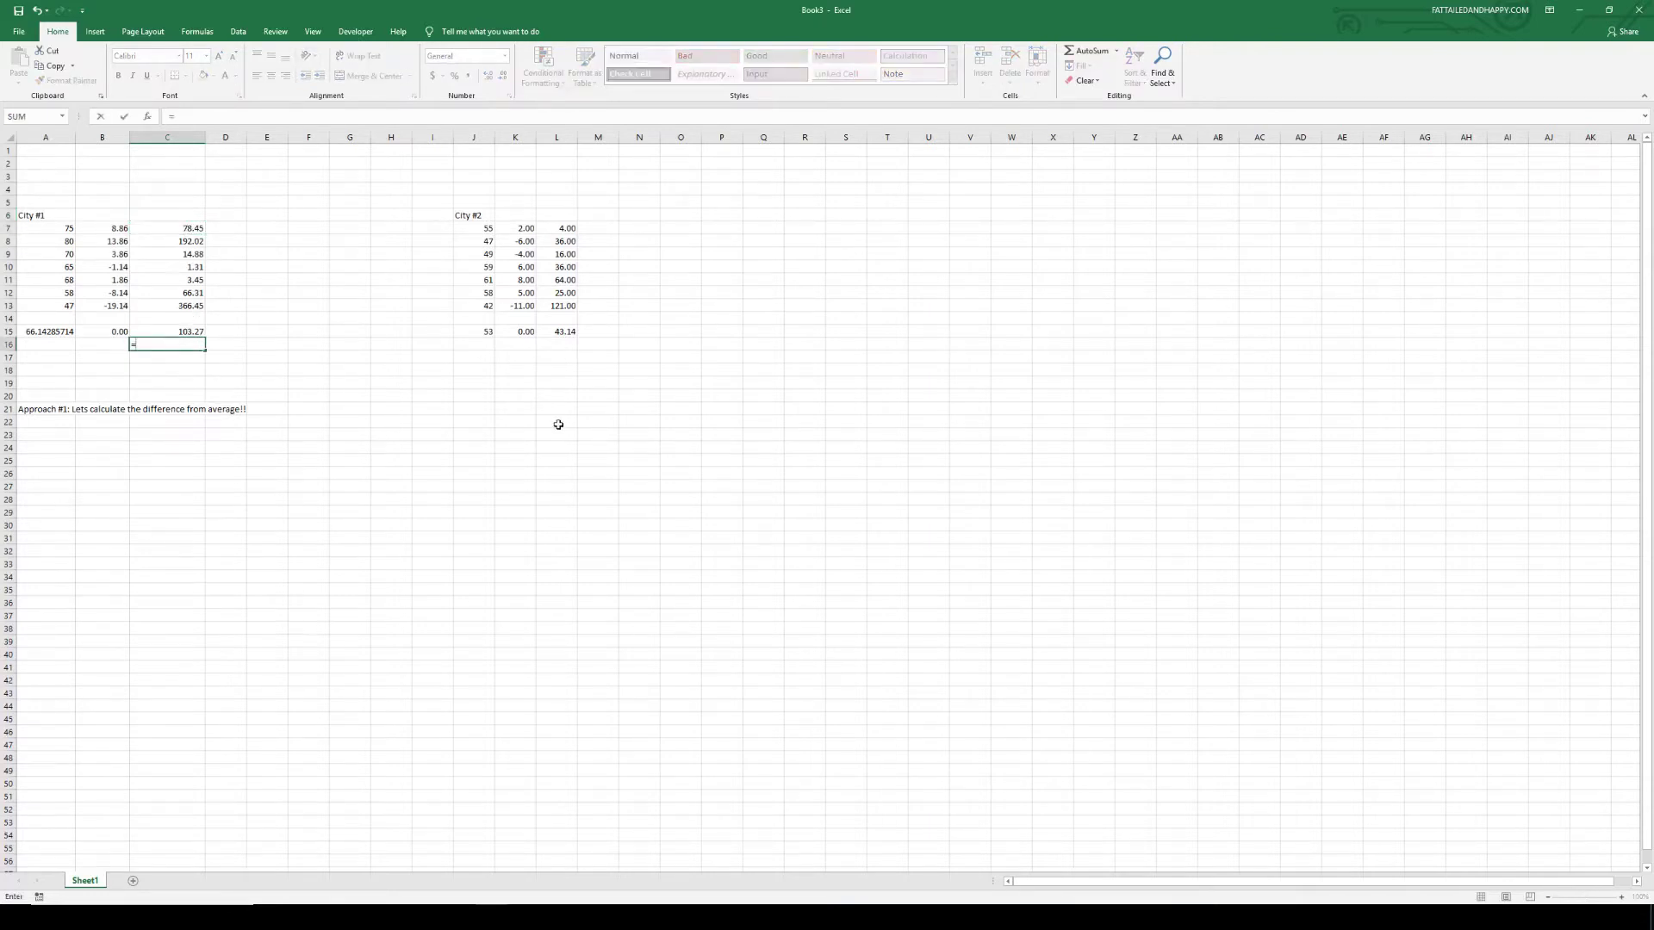
pyautogui.write('sqrt(c15)')
pyautogui.hotkey('ctrl', 'Return')
pyautogui.hotkey('ctrl', 'c')
pyautogui.press('Right')
pyautogui.press('Right')
pyautogui.press('Right')
pyautogui.press('Right')
pyautogui.press('Right')
pyautogui.press('Right')
pyautogui.press('Right')
pyautogui.press('Right')
pyautogui.press('Right')
pyautogui.hotkey('ctrl', 'v')
pyautogui.press('Escape')
pyautogui.press('Left')
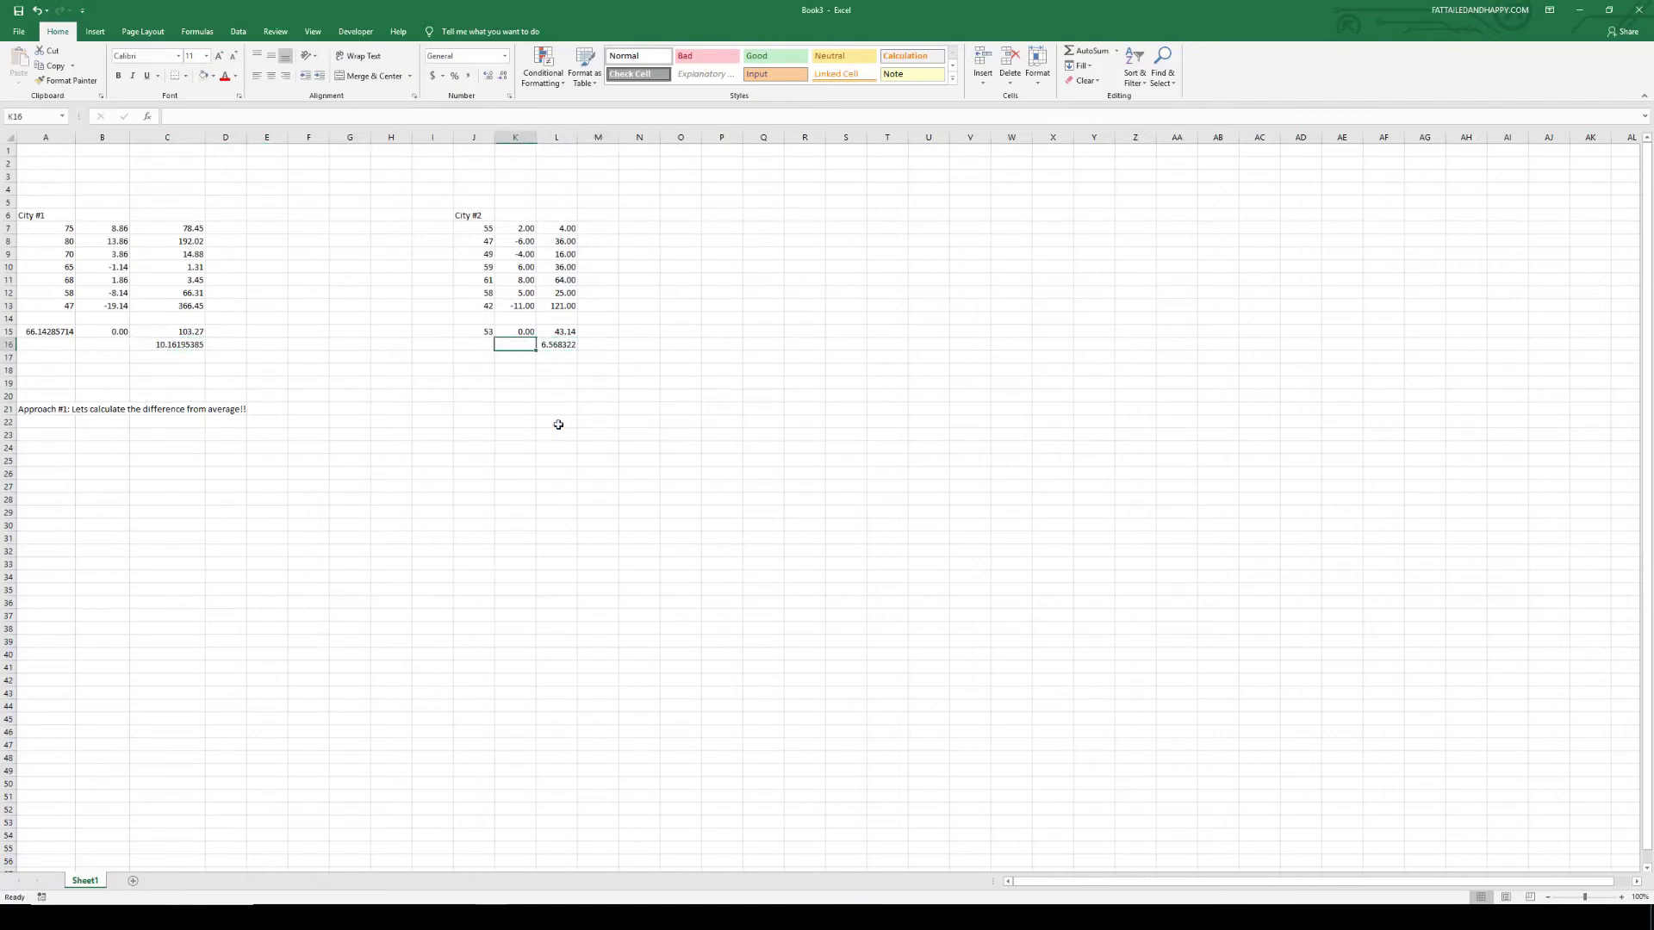
pyautogui.click(157, 362)
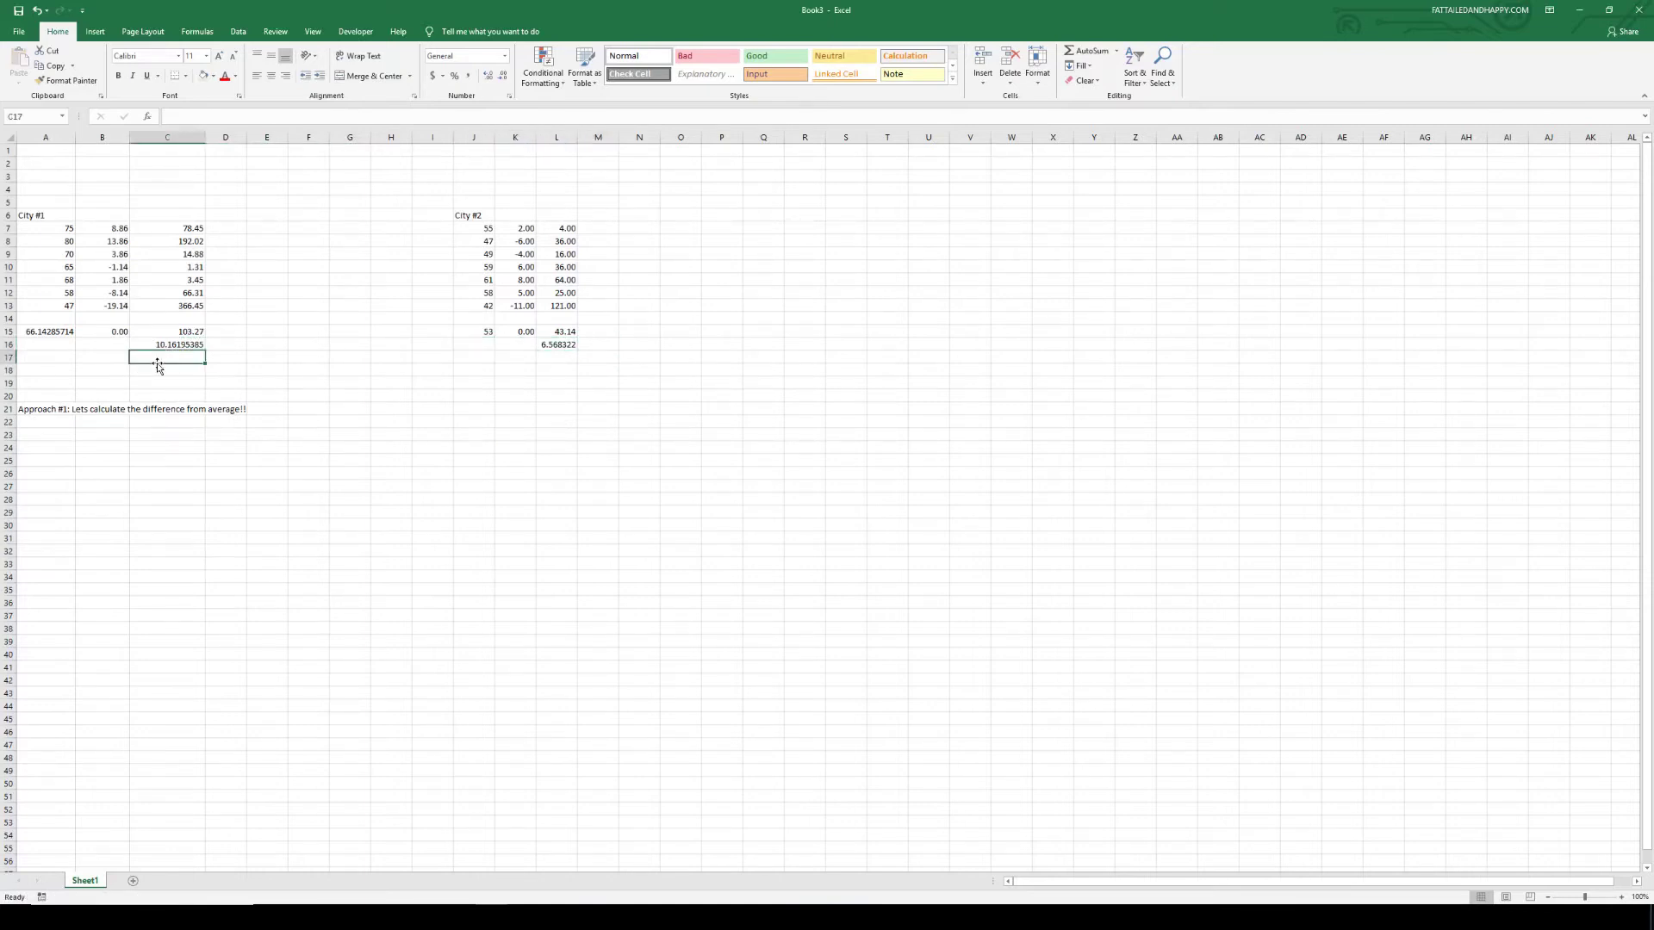
pyautogui.click(196, 346)
pyautogui.click(194, 360)
pyautogui.press('Up')
pyautogui.press('Down')
pyautogui.press('Up')
pyautogui.press('Up')
pyautogui.press('Right')
pyautogui.press('Down')
pyautogui.press('Left')
pyautogui.press('Down')
pyautogui.press('Right')
pyautogui.click(171, 386)
# Step: Enter the standard deviation formula =STDEV(C7:C13) in C18
pyautogui.click(197, 344)
pyautogui.press('Down')
pyautogui.press('Right')
pyautogui.press('Right')
pyautogui.press('Left')
pyautogui.press('Left')
pyautogui.press('Down')
pyautogui.write('=stdev(c')
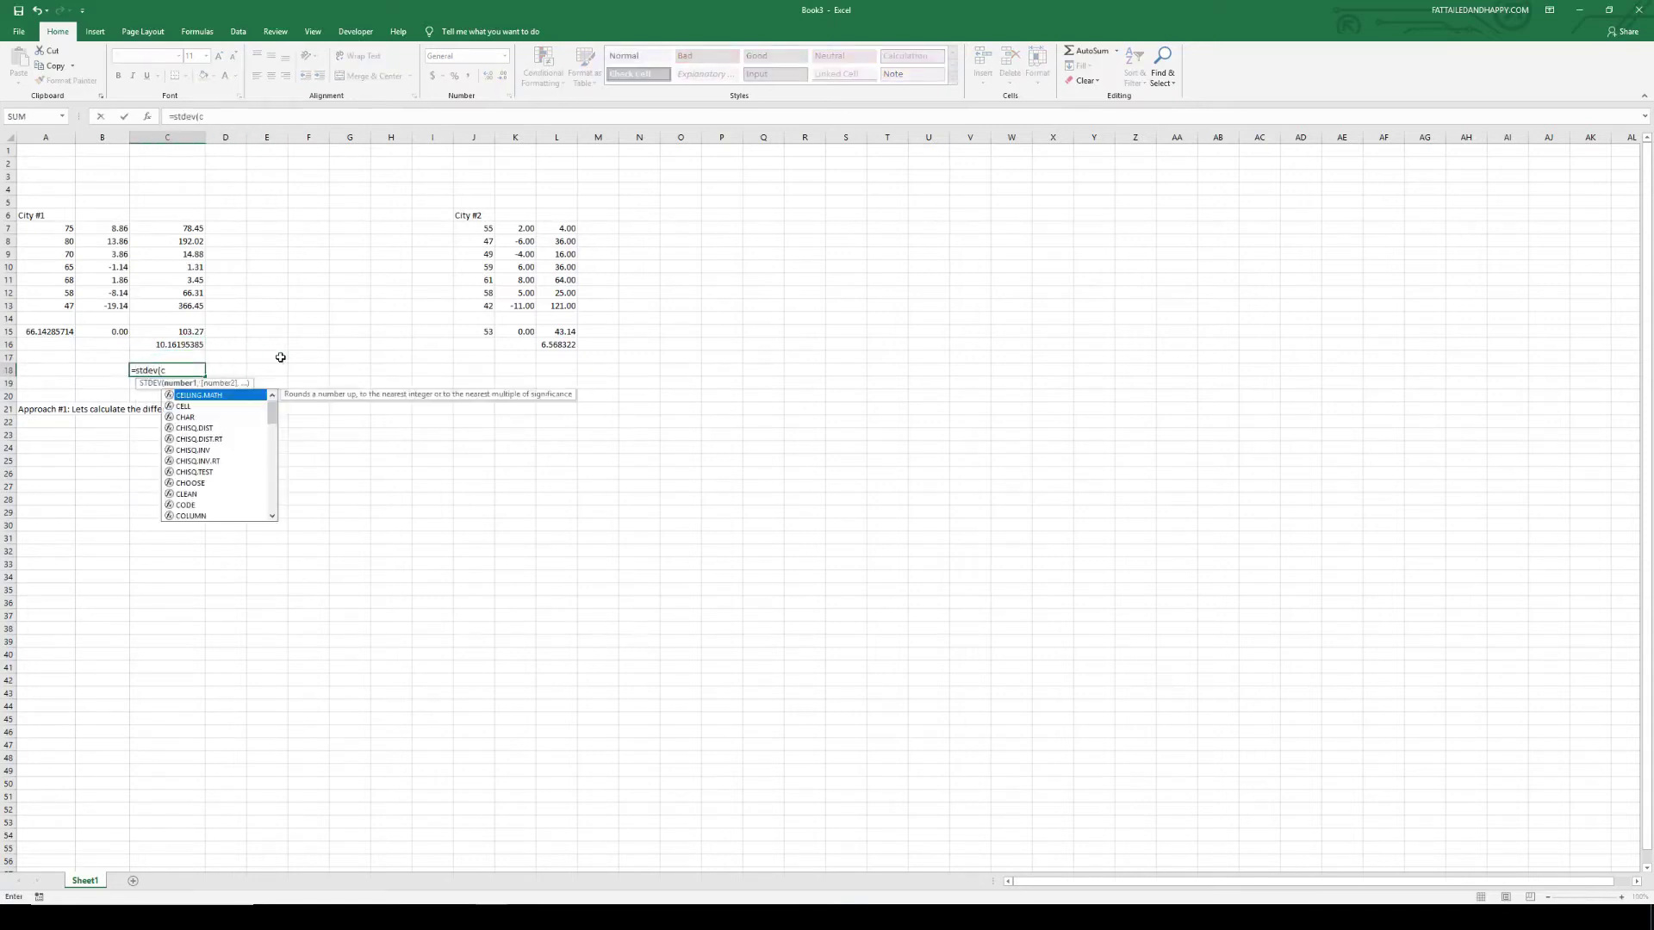
pyautogui.write('7:c')
pyautogui.write('13)')
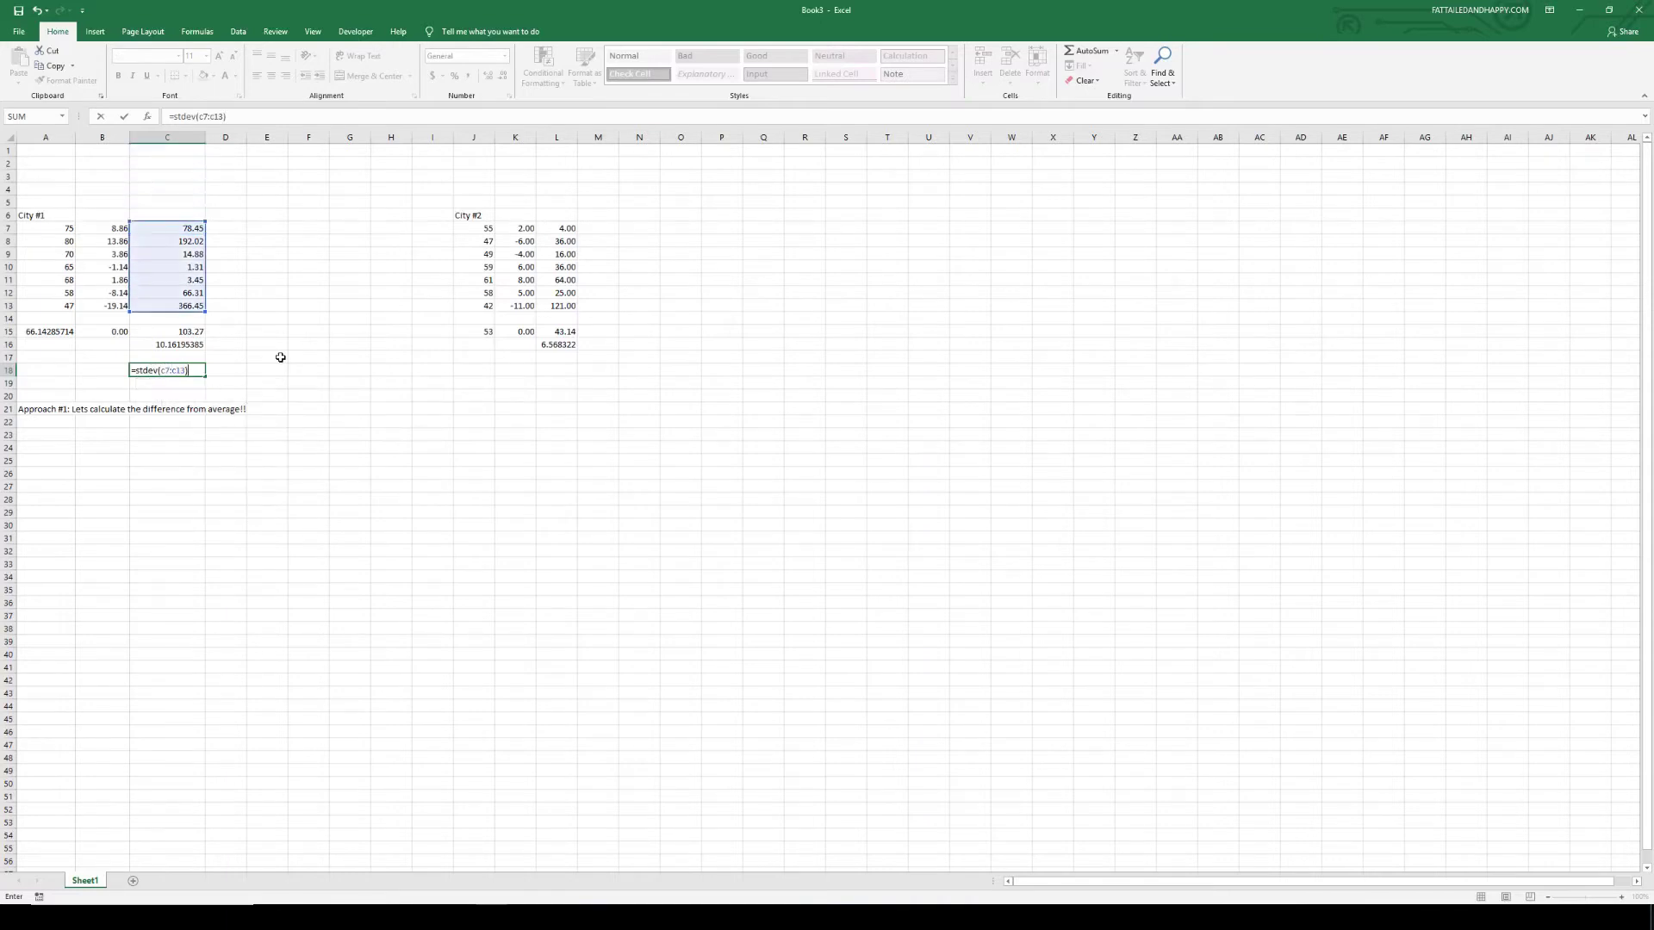
pyautogui.press('Return')
pyautogui.press('Up')
pyautogui.hotkey('ctrl', 'c')
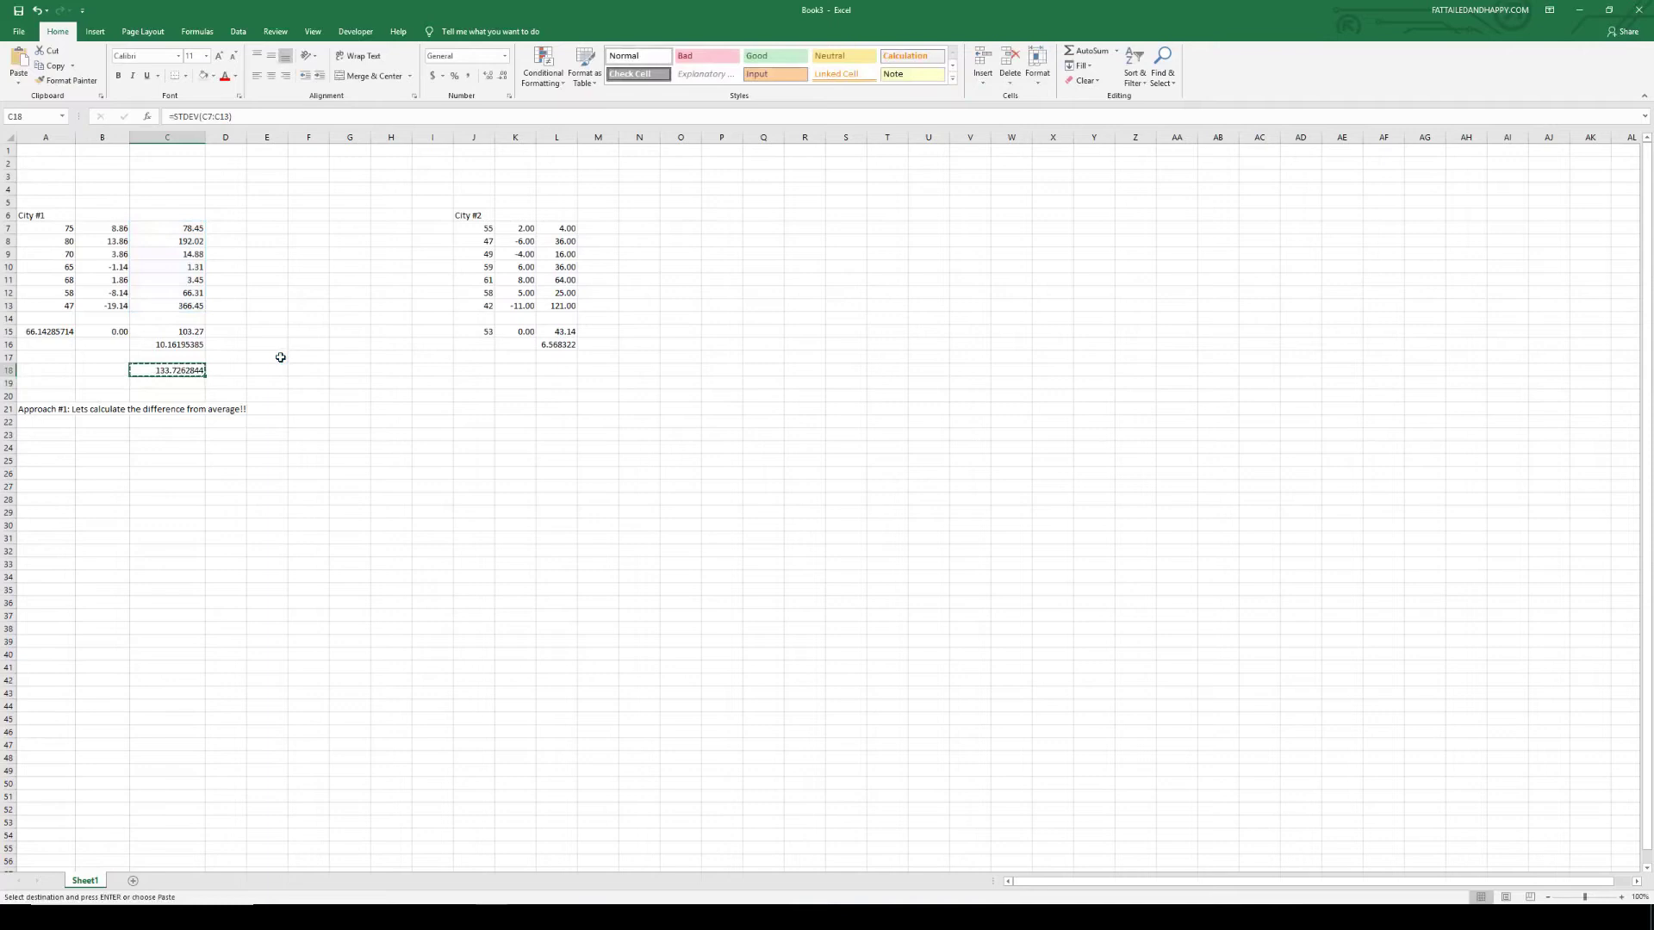
pyautogui.press('Escape')
# Step: Change the range of the standard deviation formula in C18 to the original City #1 values in A7:A13
pyautogui.press('F2')
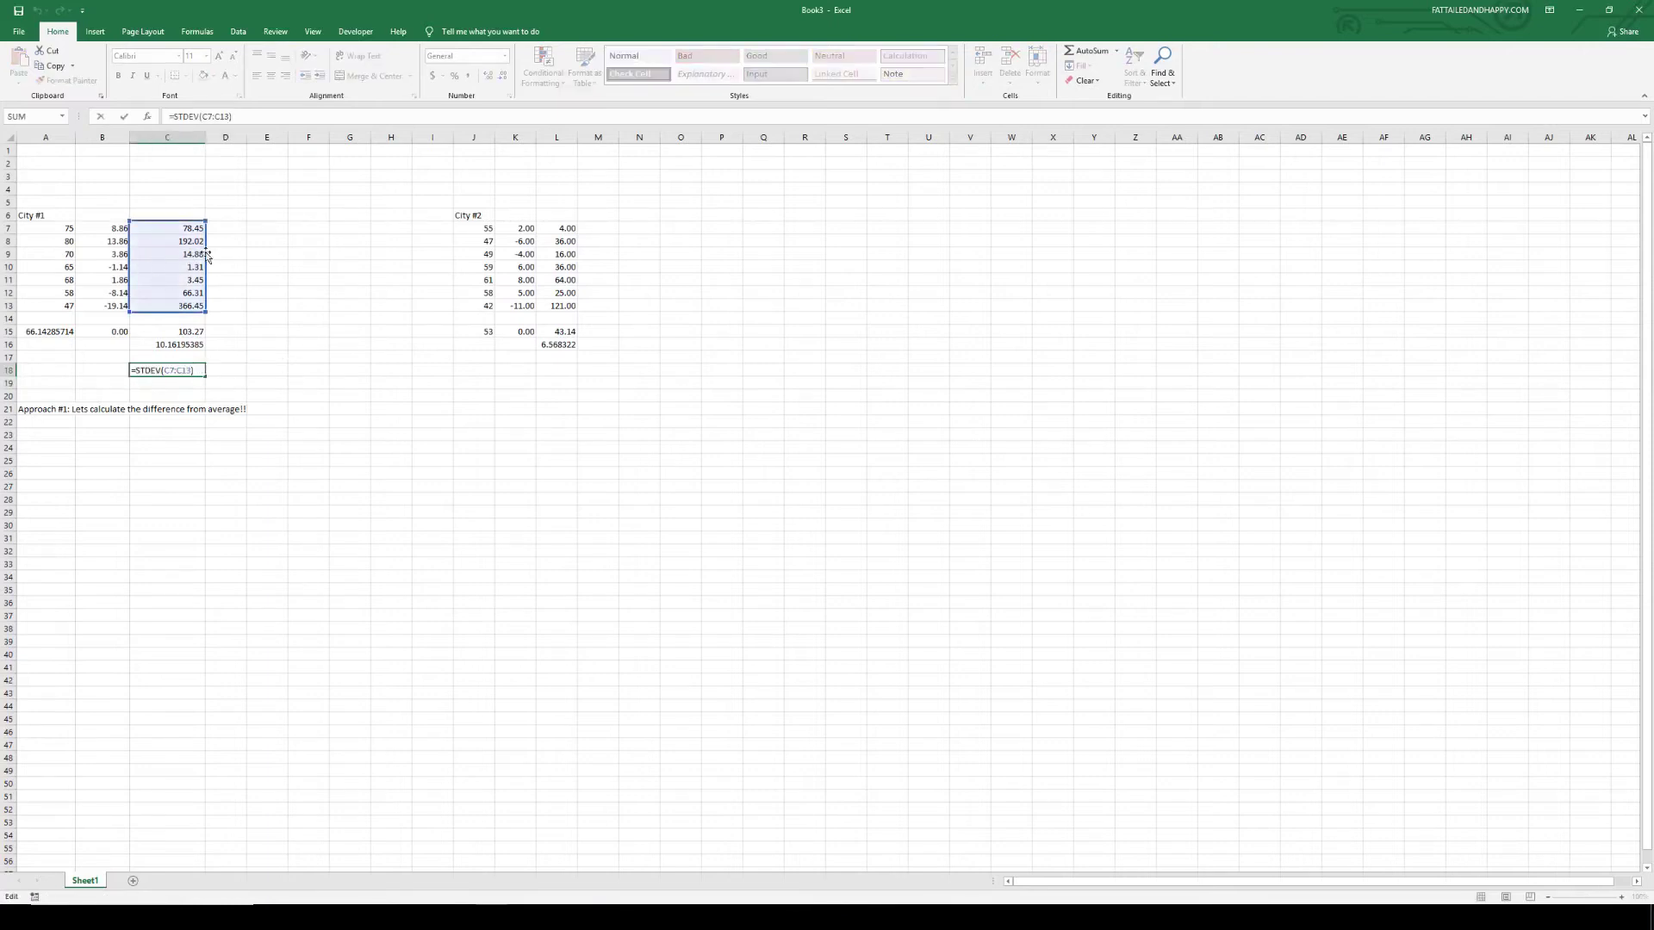
pyautogui.moveTo(207, 255); pyautogui.dragTo(35, 260)
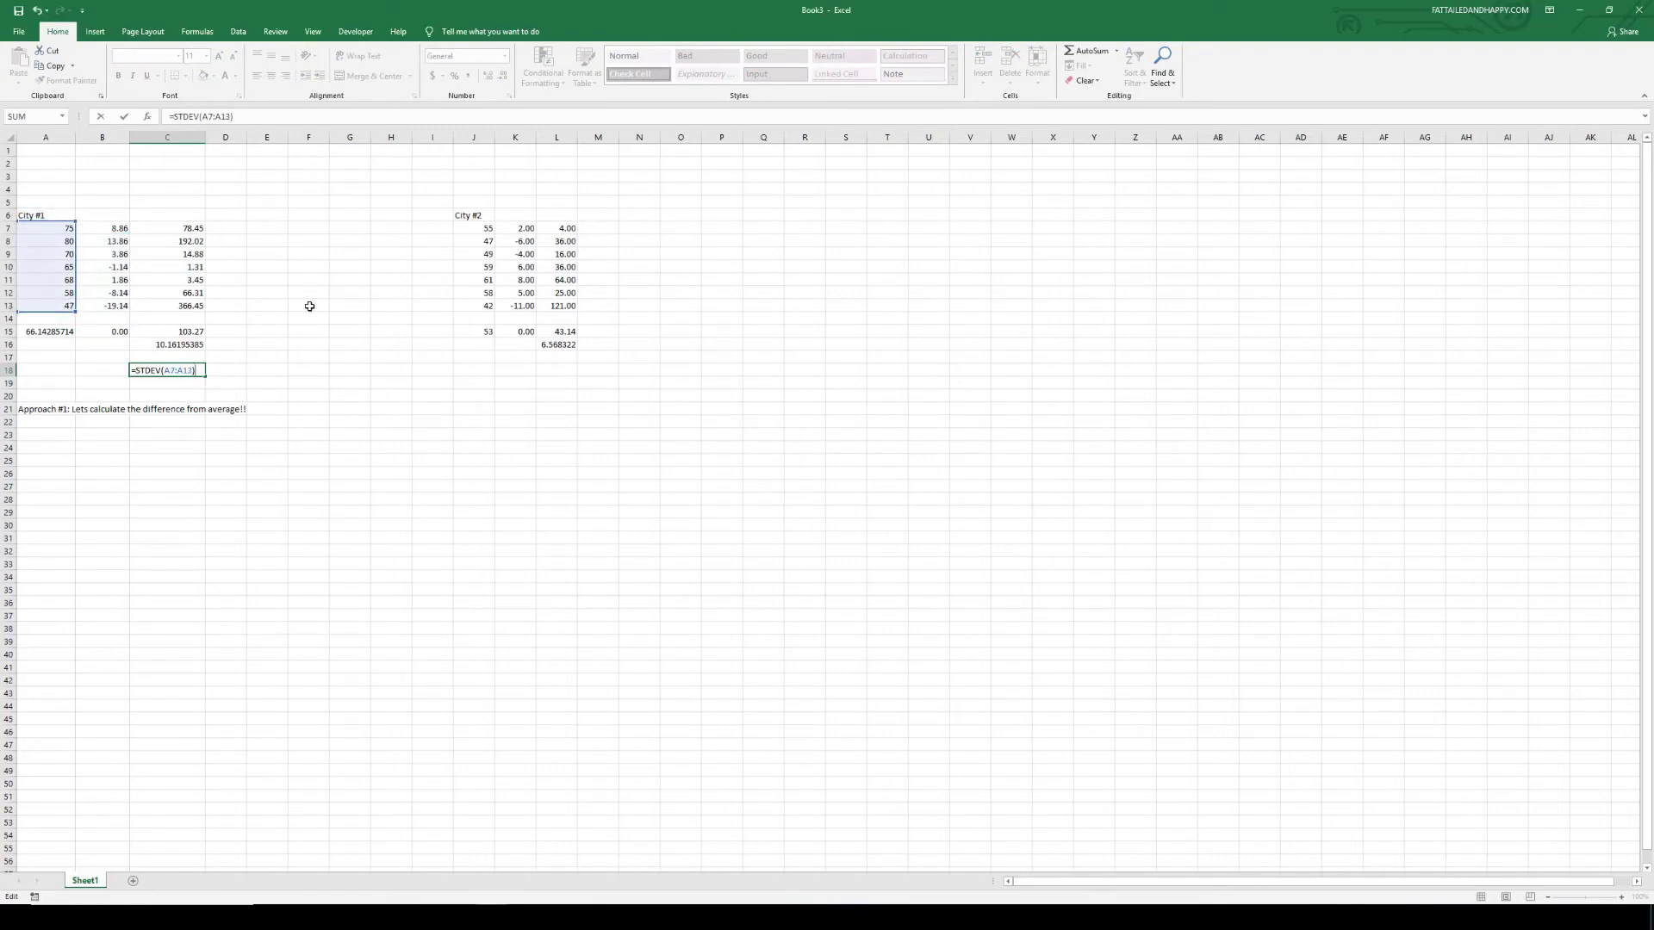
pyautogui.press('Return')
pyautogui.press('Up')
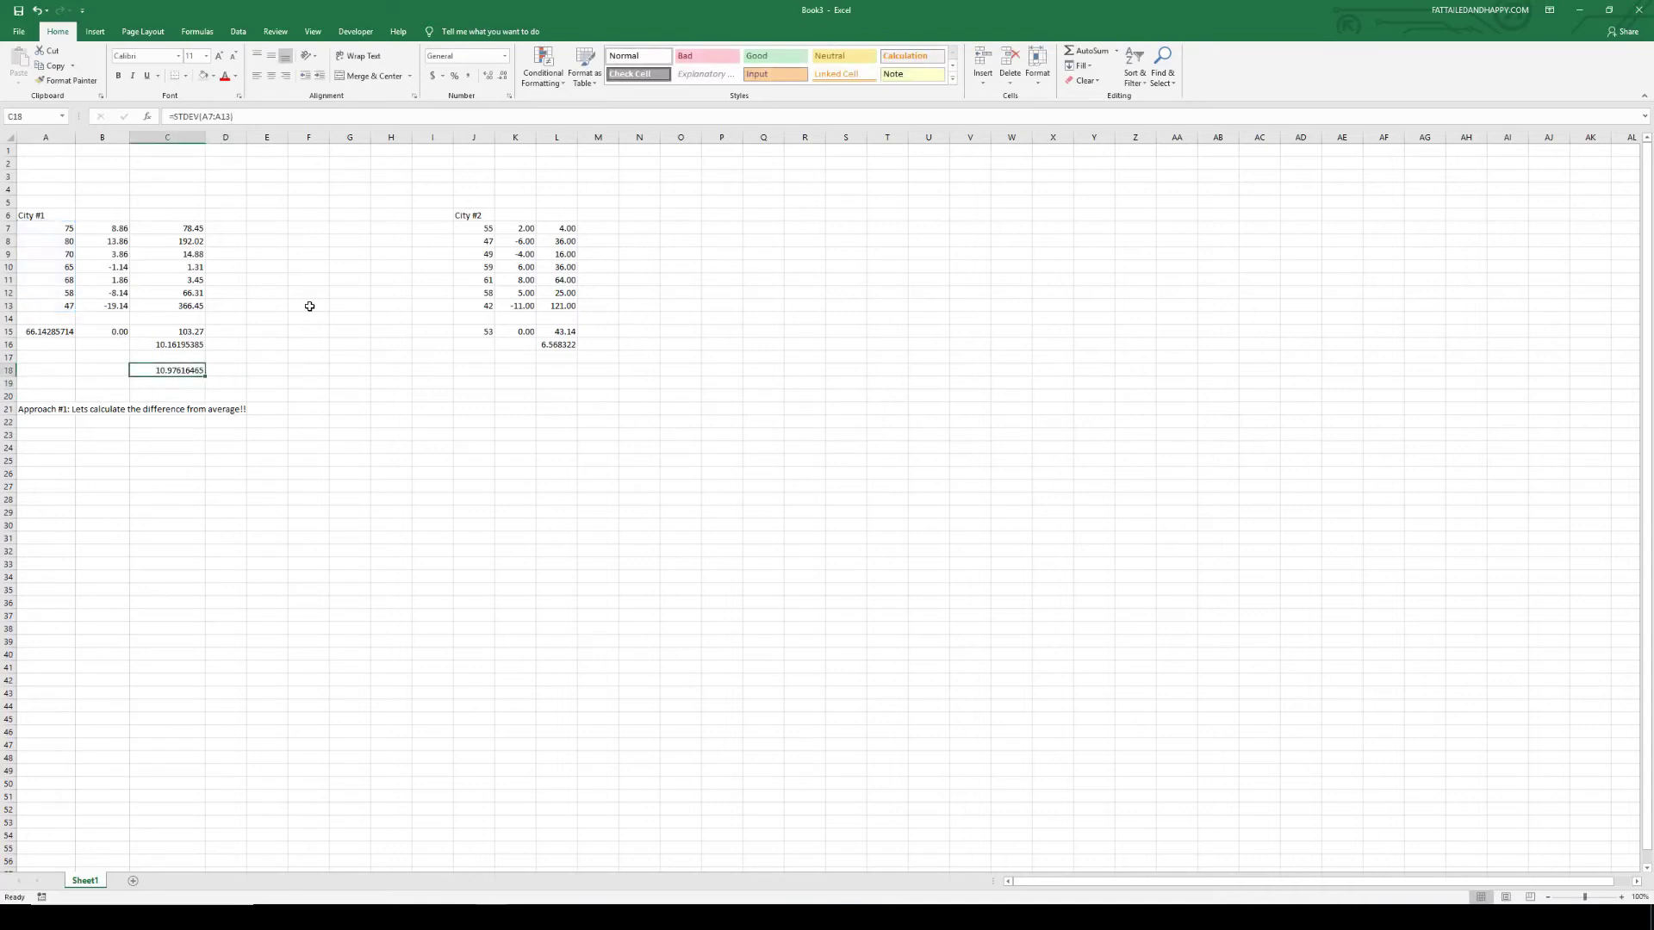
# Step: Copy the standard deviation formula from C18 to L18 for City #2
pyautogui.hotkey('ctrl', 'c')
pyautogui.press('Right')
pyautogui.press('Right')
pyautogui.press('Right')
pyautogui.press('Right')
pyautogui.press('Right')
pyautogui.press('Right')
pyautogui.press('Right')
pyautogui.press('Right')
pyautogui.press('Right')
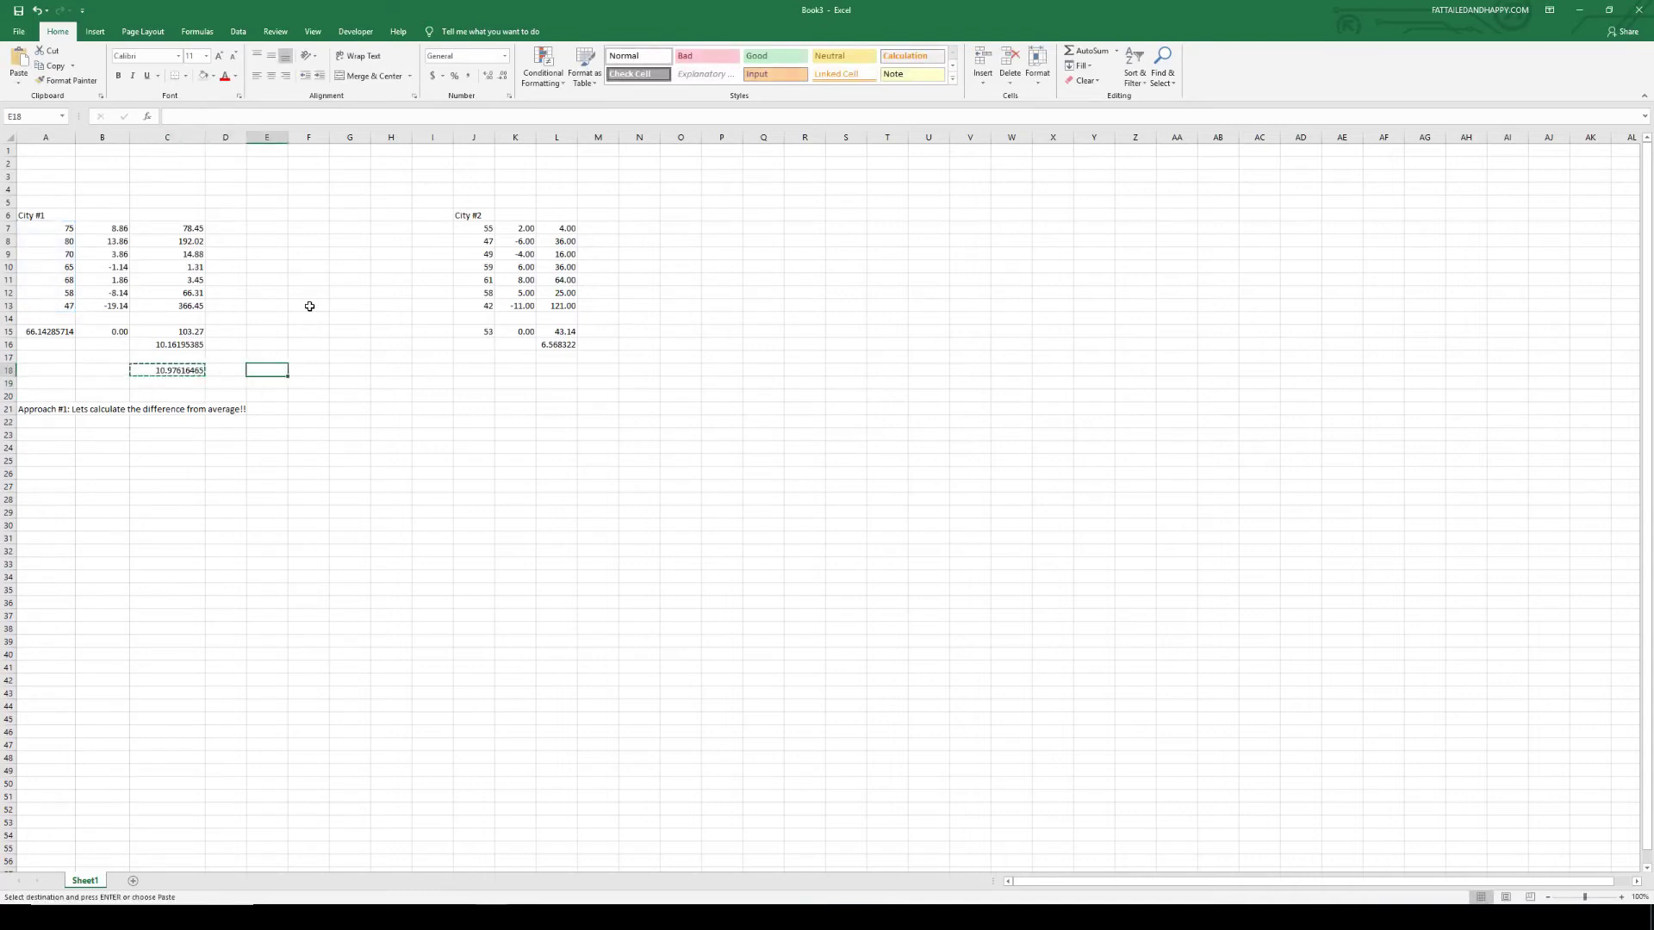
pyautogui.hotkey('ctrl', 'v')
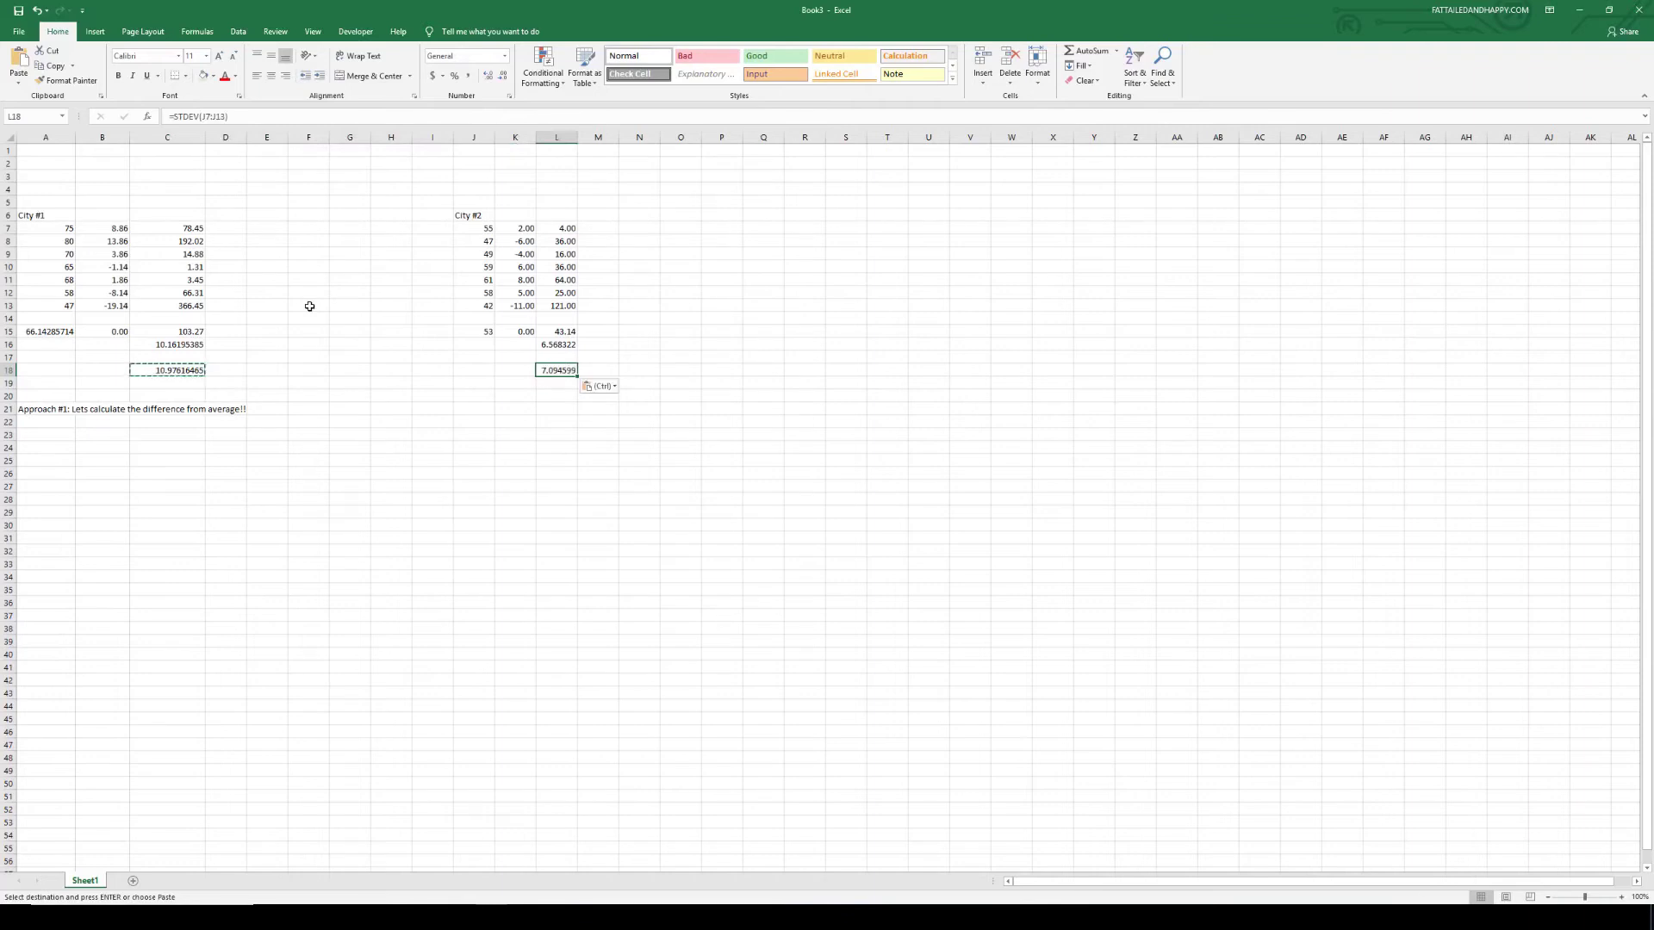
pyautogui.press('Escape')
pyautogui.press('Left')
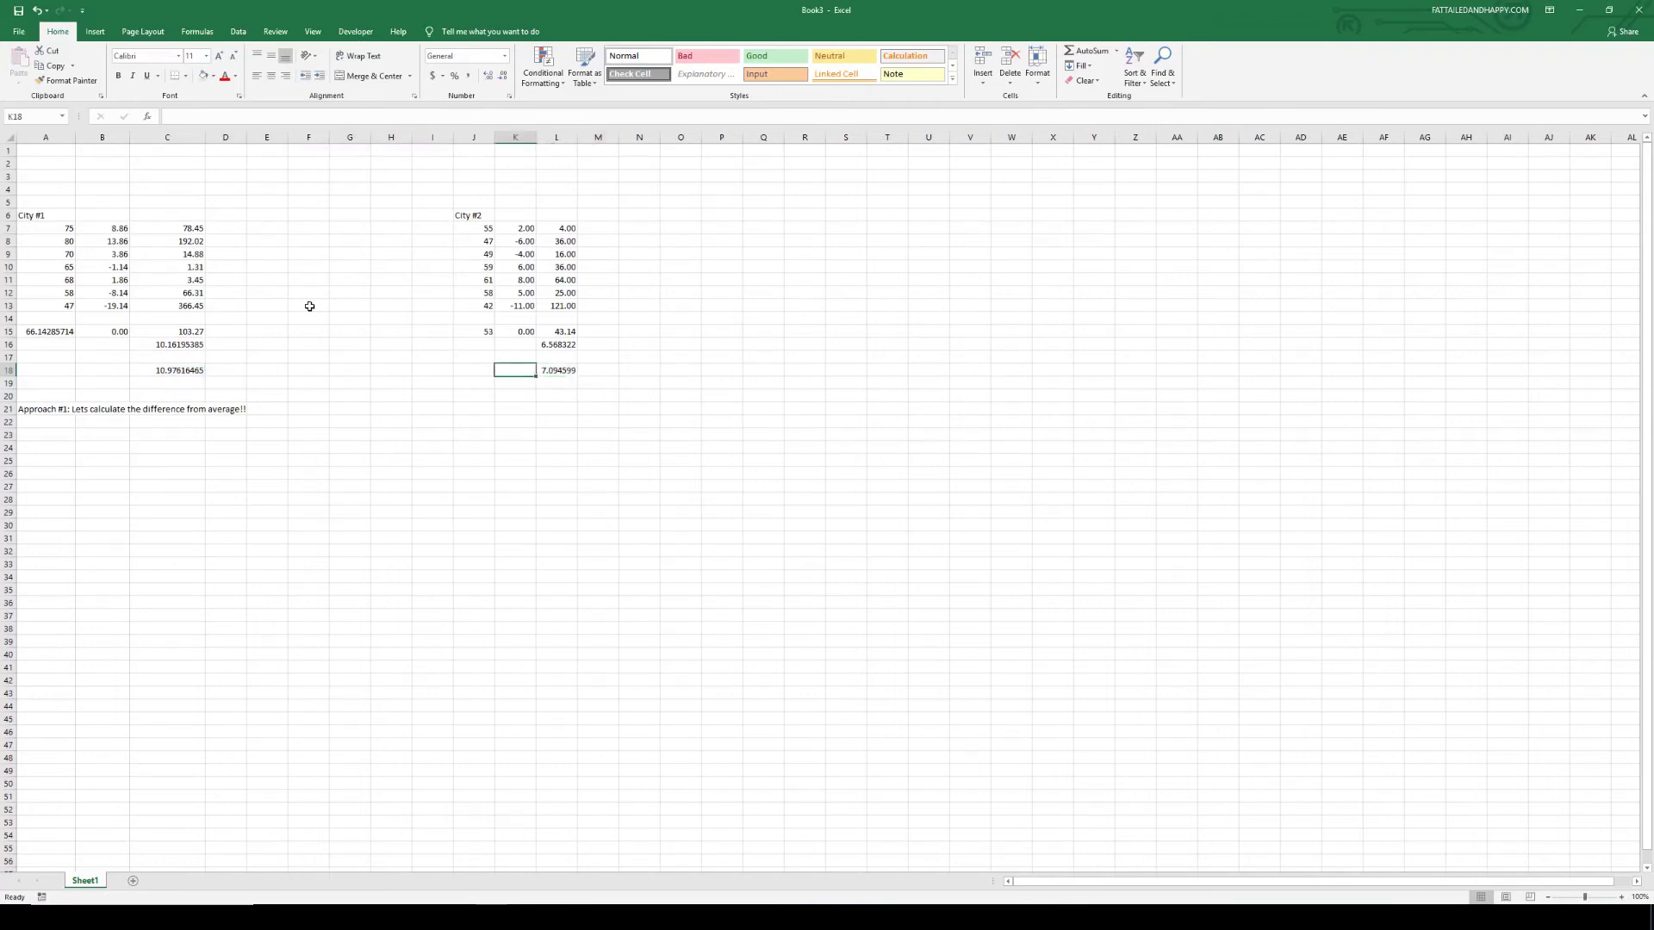
pyautogui.click(500, 332)
pyautogui.click(116, 348)
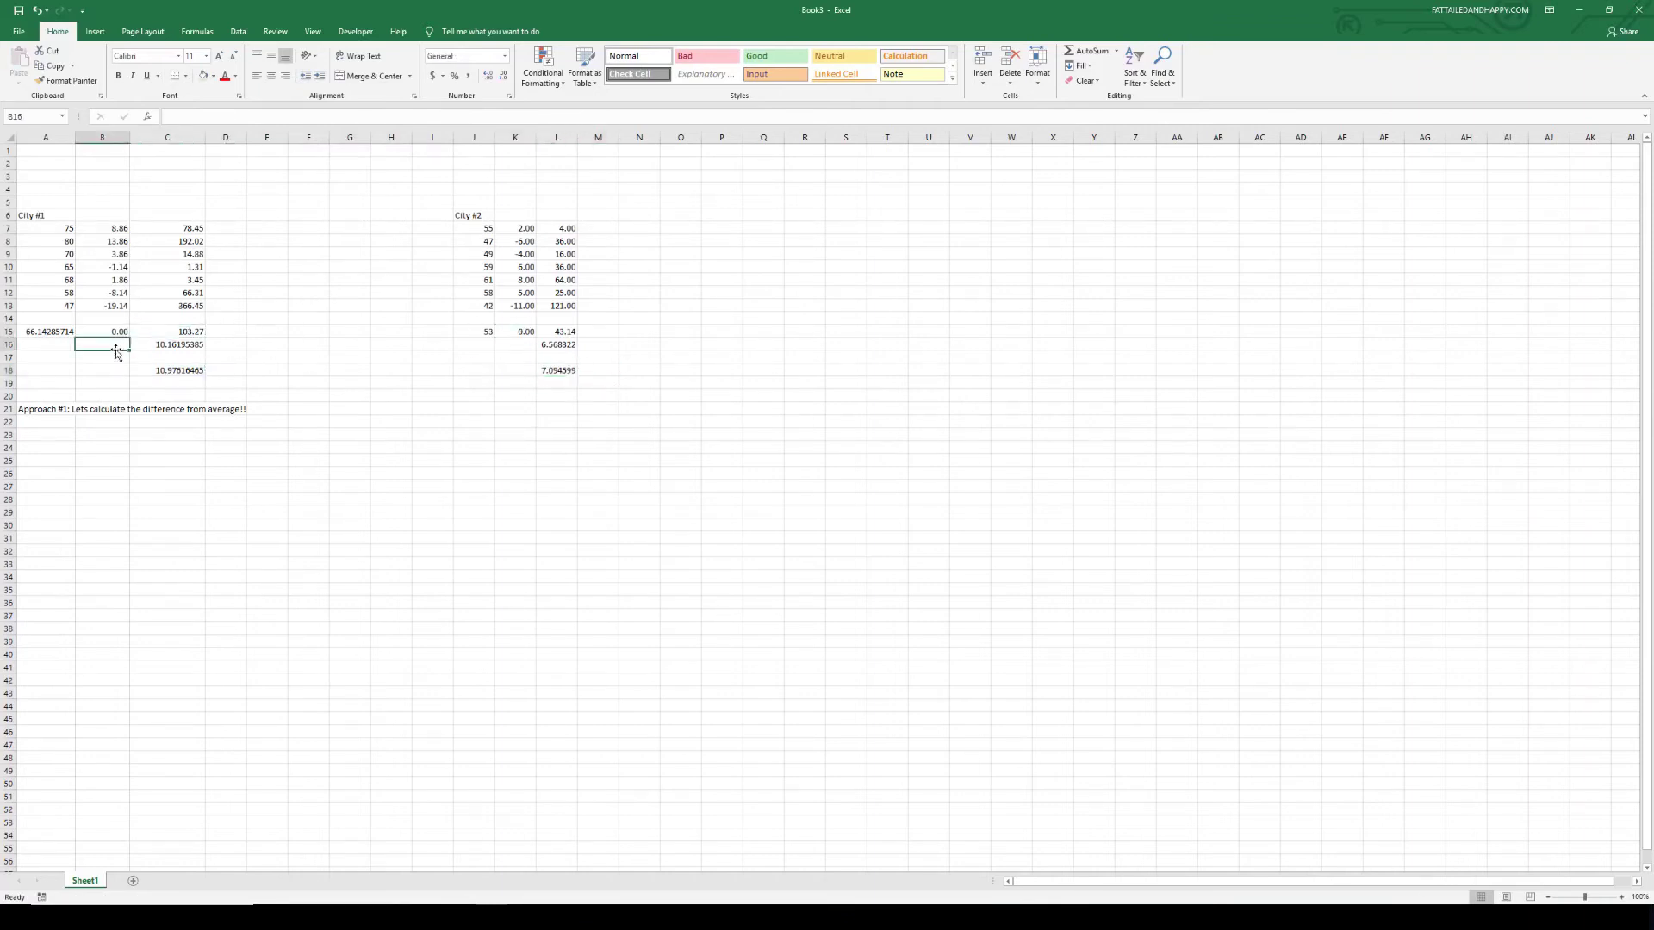
# Step: Label the square-root result with "Estimated" in B16 and copy the label to K16 for City #2
pyautogui.write('Estimated')
pyautogui.press('Tab')
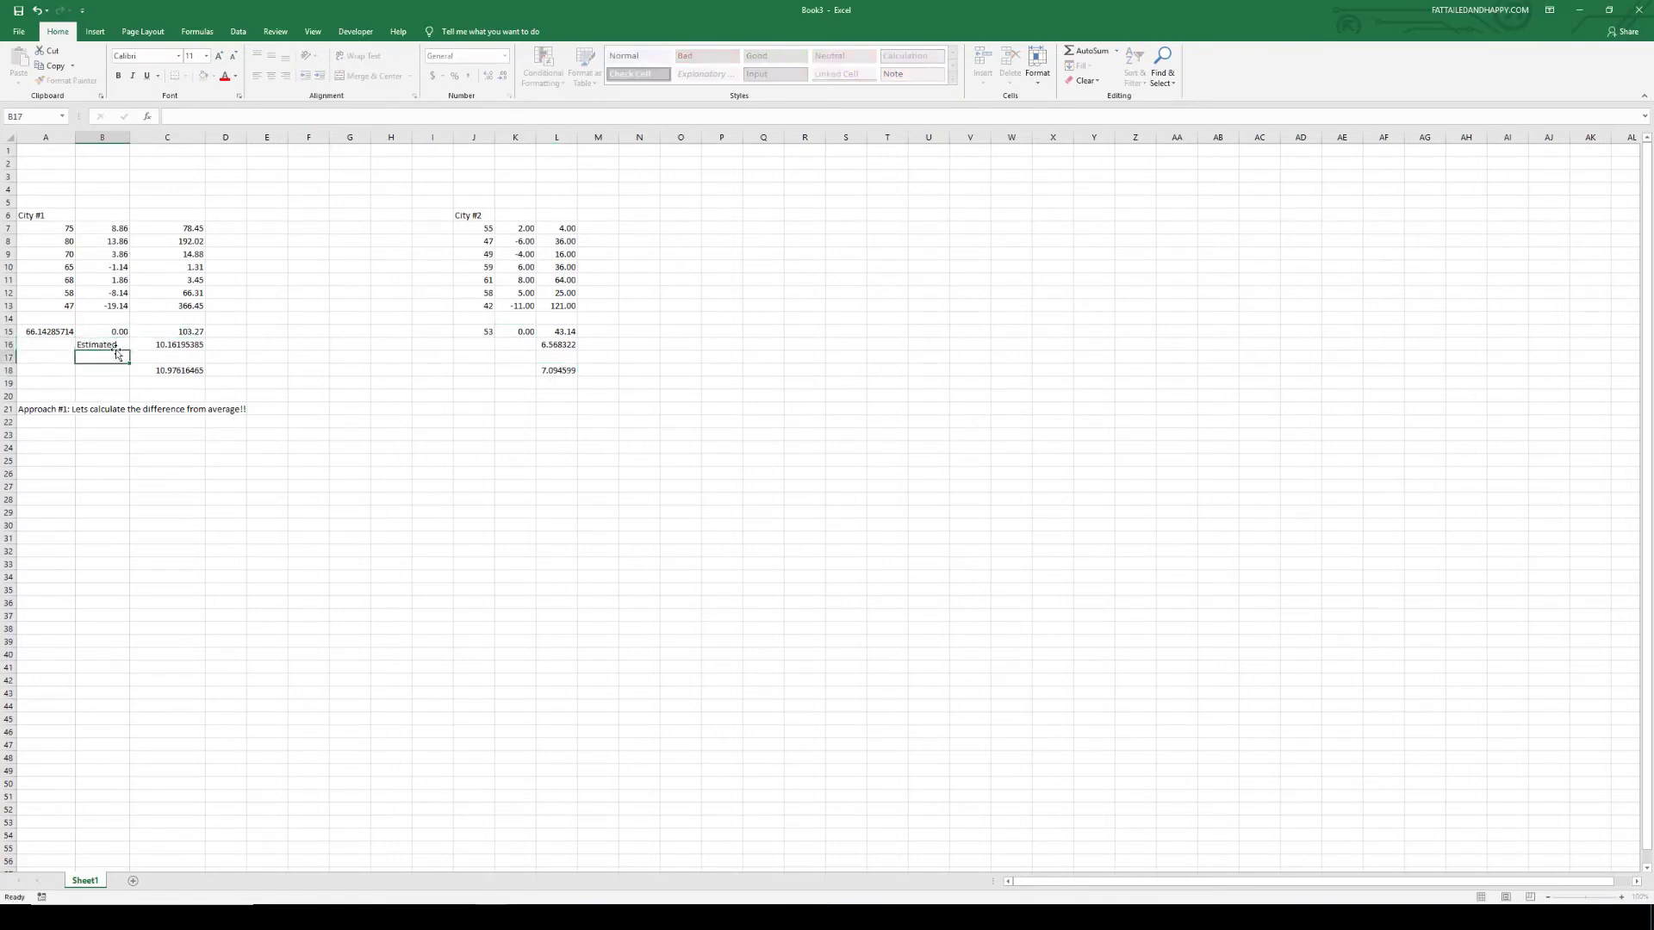
pyautogui.hotkey('ctrl', 'c')
pyautogui.press('Right')
pyautogui.press('Right')
pyautogui.press('Right')
pyautogui.press('Right')
pyautogui.press('Right')
pyautogui.press('Right')
pyautogui.press('Right')
pyautogui.press('Right')
pyautogui.hotkey('ctrl', 'v')
pyautogui.press('Down')
pyautogui.click(196, 347)
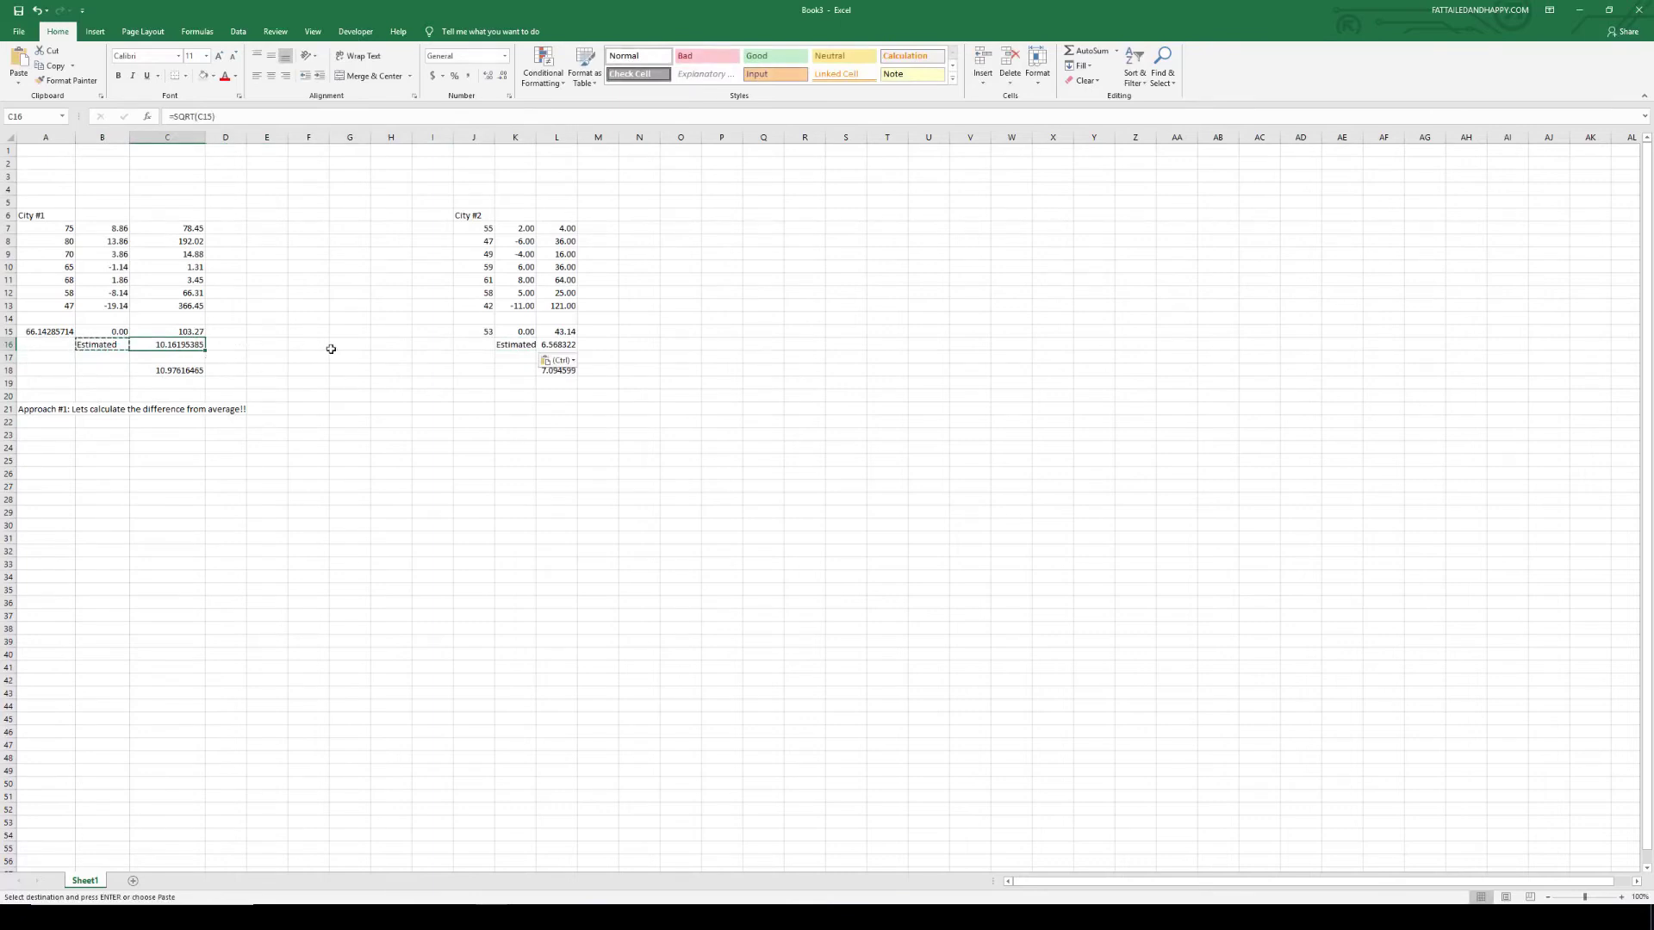
# Step: Add the label "Estimated (True)" in B17 and widen column B so the label fits
pyautogui.click(119, 359)
pyautogui.write('Estimate')
pyautogui.press('BackSpace')
pyautogui.write('d (True)')
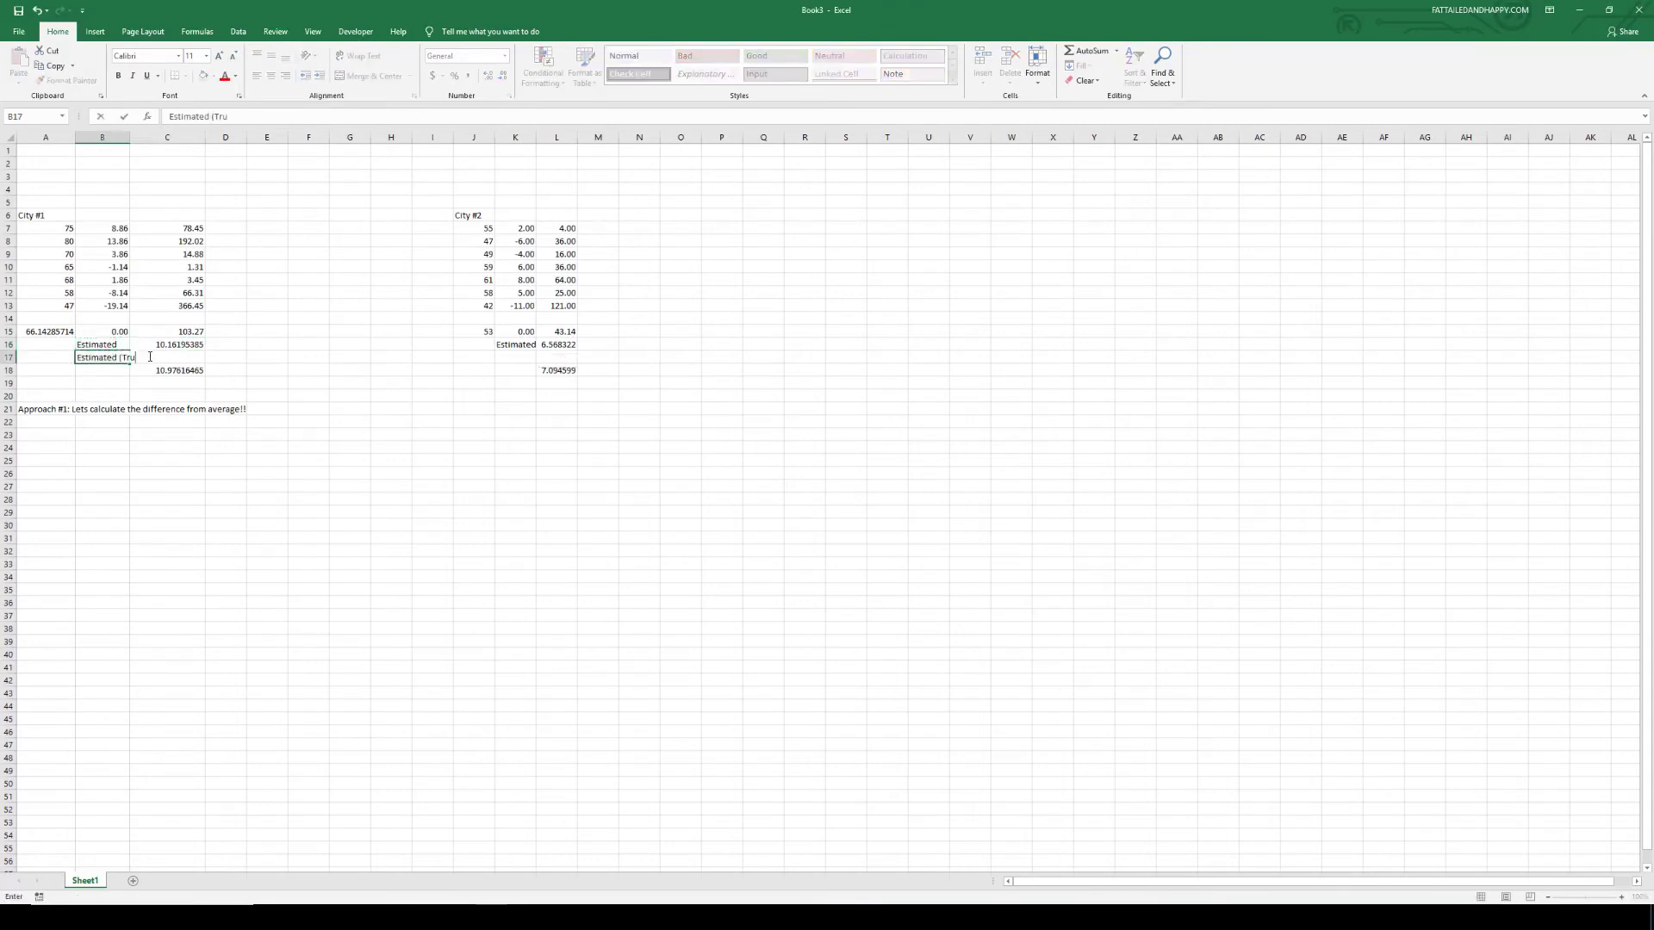
pyautogui.click(149, 356)
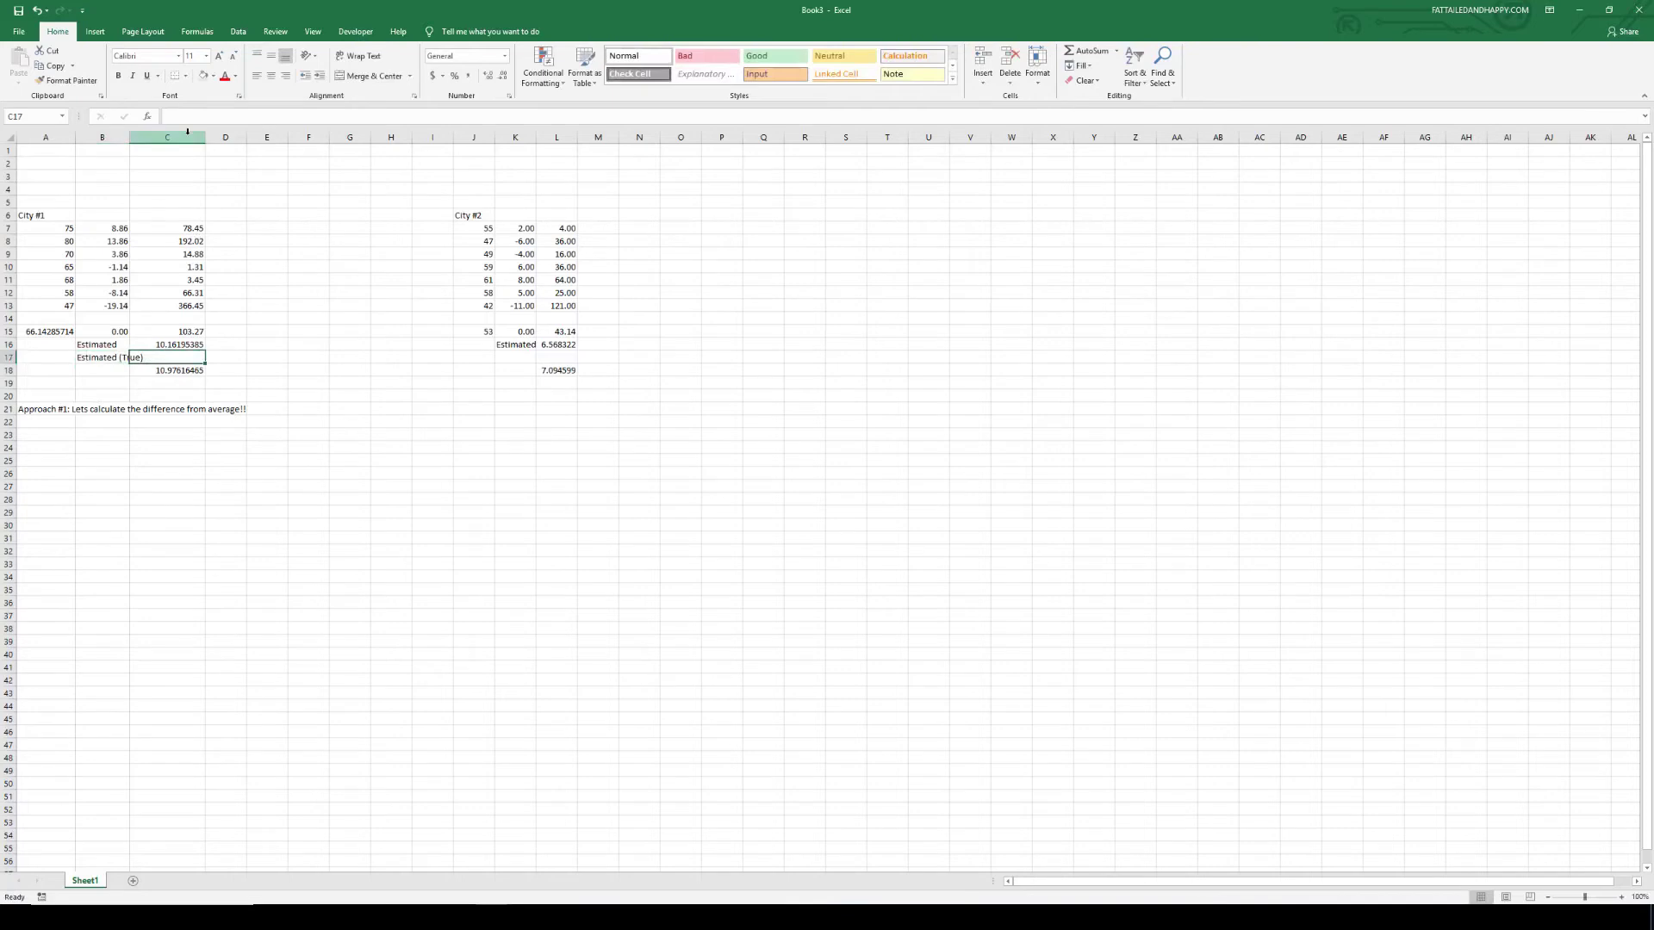
pyautogui.moveTo(129, 137); pyautogui.dragTo(175, 141)
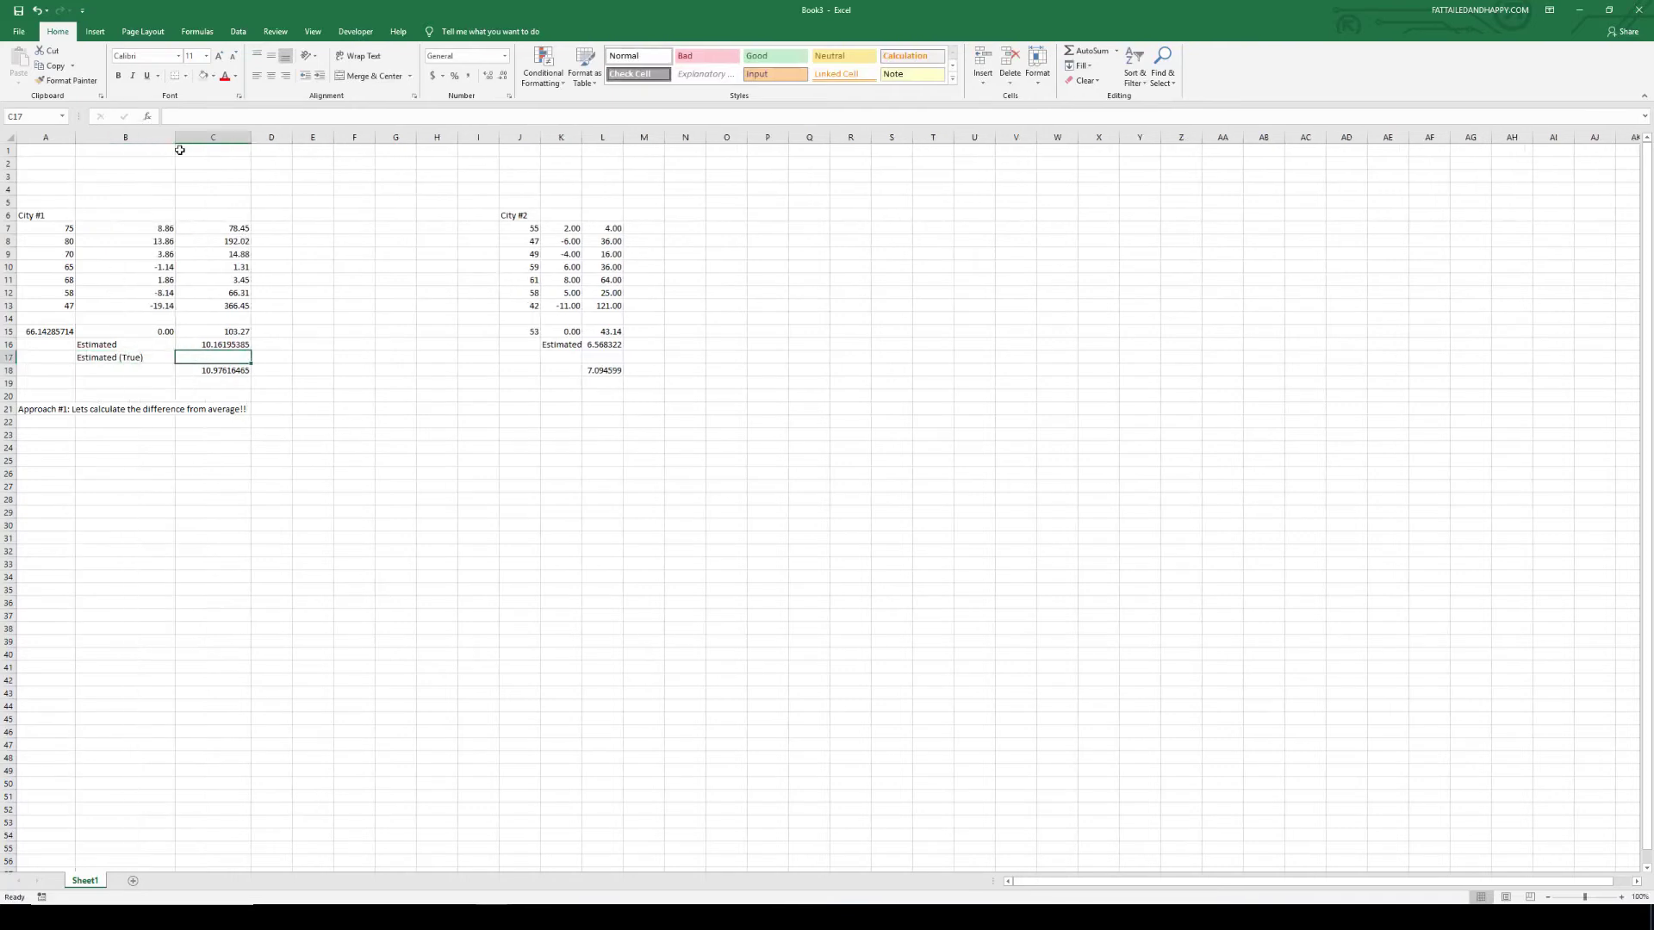
# Step: Calculate the City #1 standard deviation in C17 with =(SUM(C7:C13)/6)^0.5
pyautogui.write('=sum(c7:')
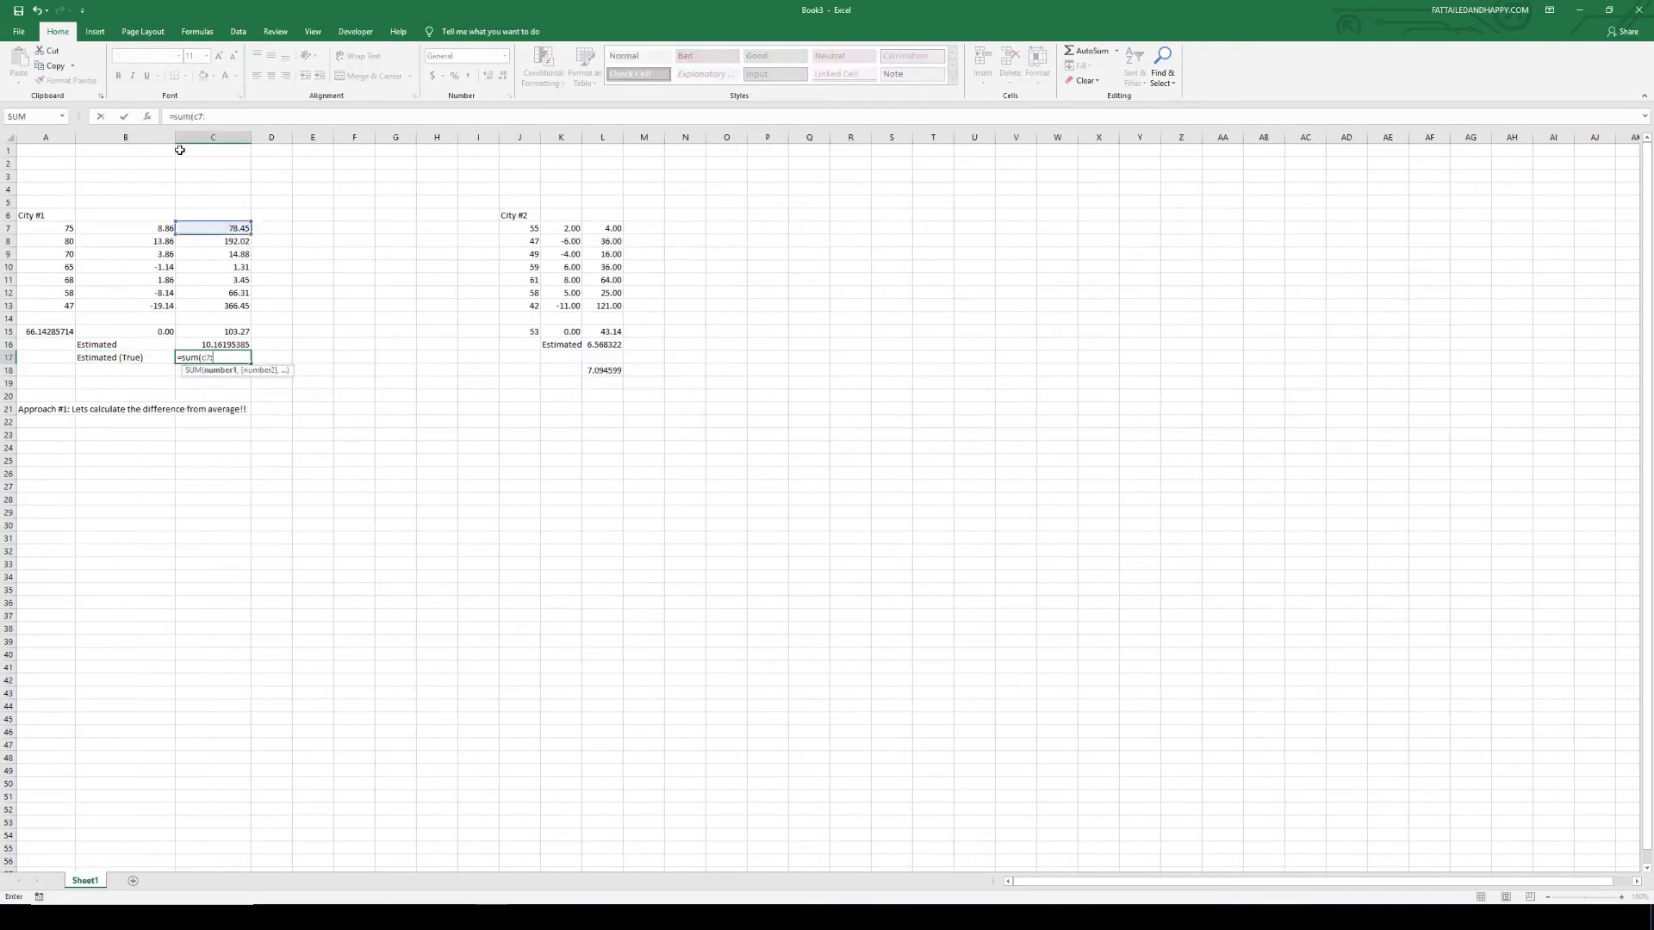
pyautogui.write('c13)/6')
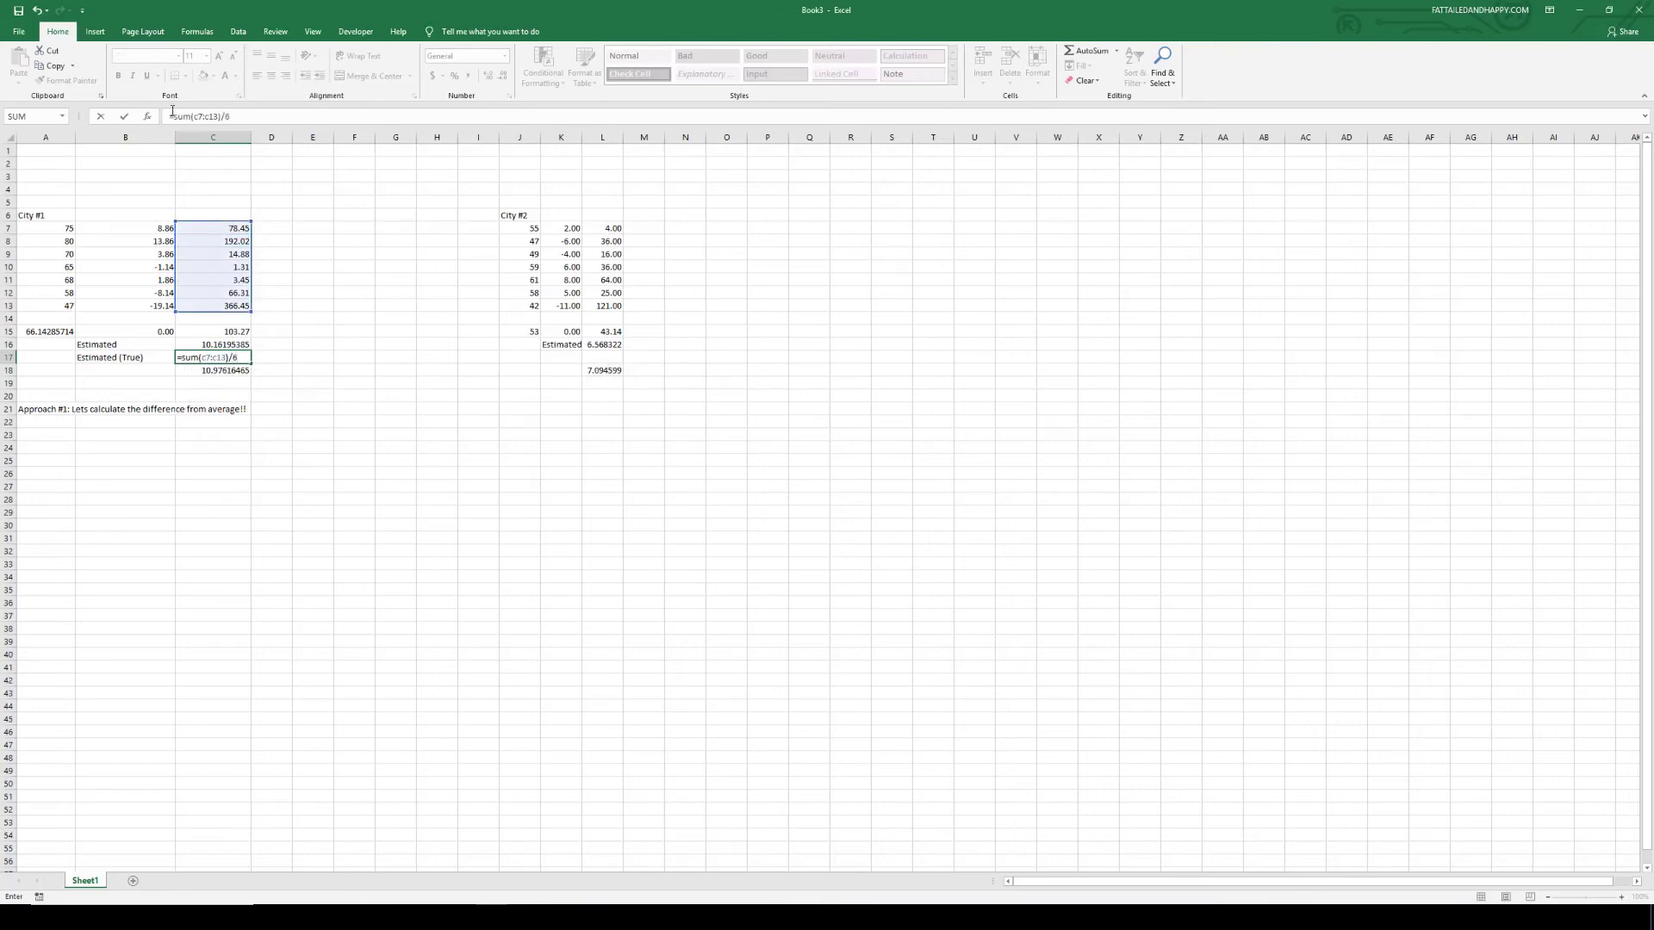
pyautogui.click(172, 112)
pyautogui.write('(')
pyautogui.press('Return')
# Step: Make the City #1 standard deviation results in C17 and C18 bold
pyautogui.press('Right')
pyautogui.press('Left')
pyautogui.press('Up')
pyautogui.hotkey('ctrl', 'b')
pyautogui.press('Down')
pyautogui.hotkey('ctrl', 'b')
pyautogui.press('Up')
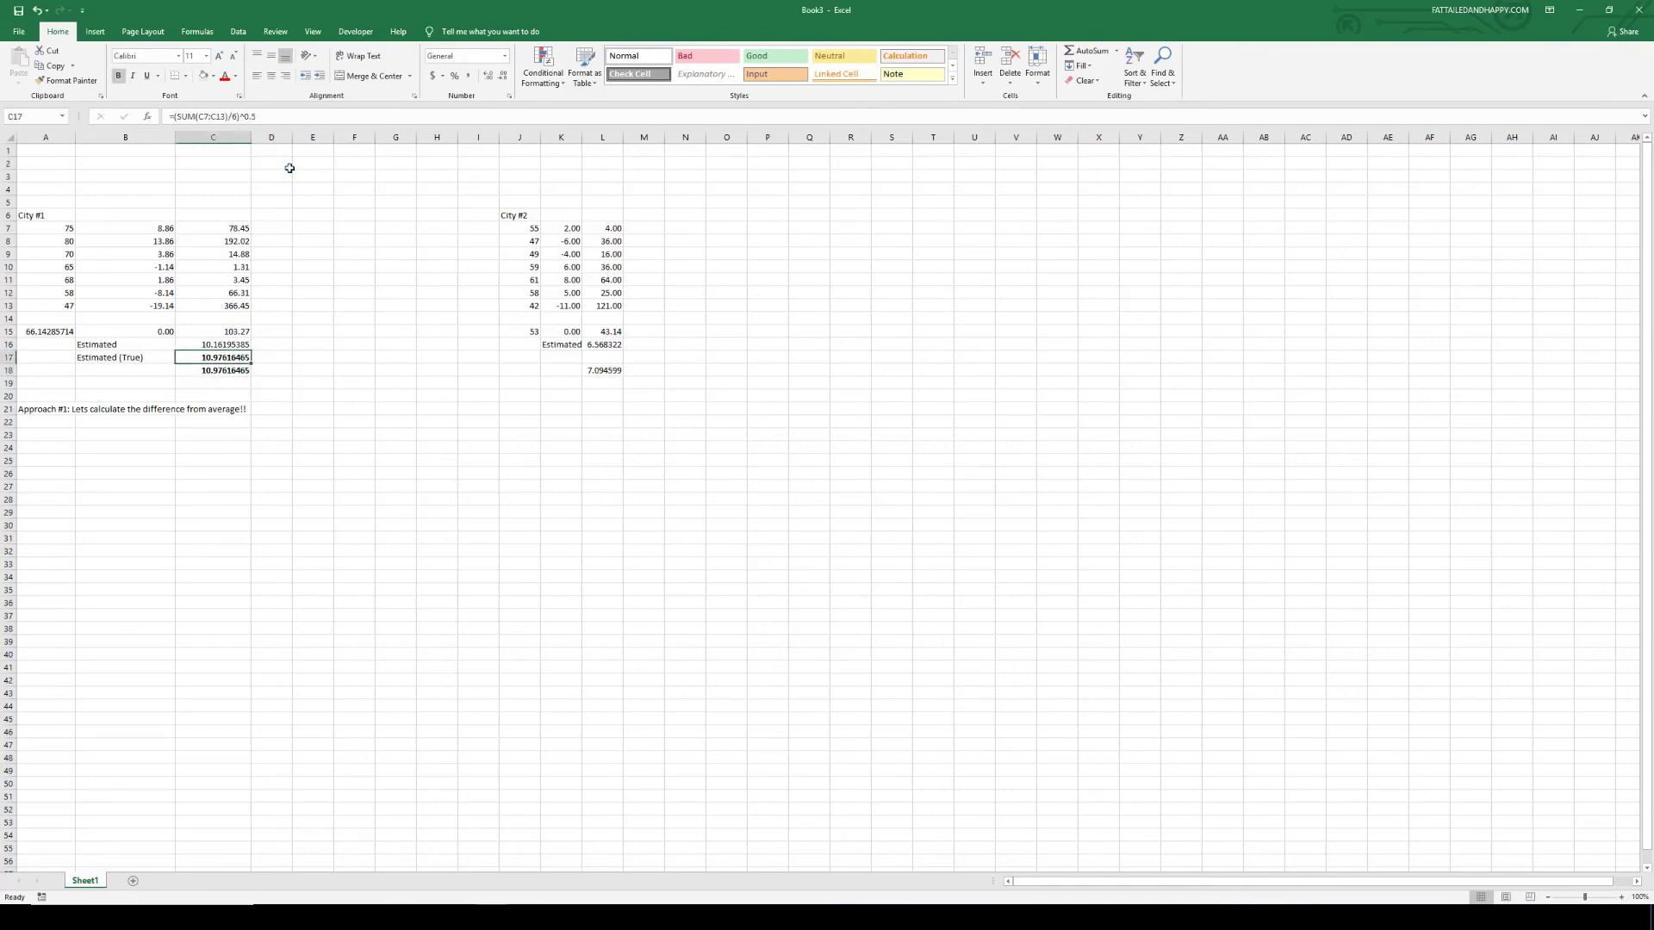
# Step: Copy the manual standard deviation formula from C17 to L17 for City #2
pyautogui.hotkey('ctrl', 'c')
pyautogui.press('Right')
pyautogui.press('Right')
pyautogui.press('Right')
pyautogui.press('Right')
pyautogui.press('Right')
pyautogui.press('Right')
pyautogui.press('Right')
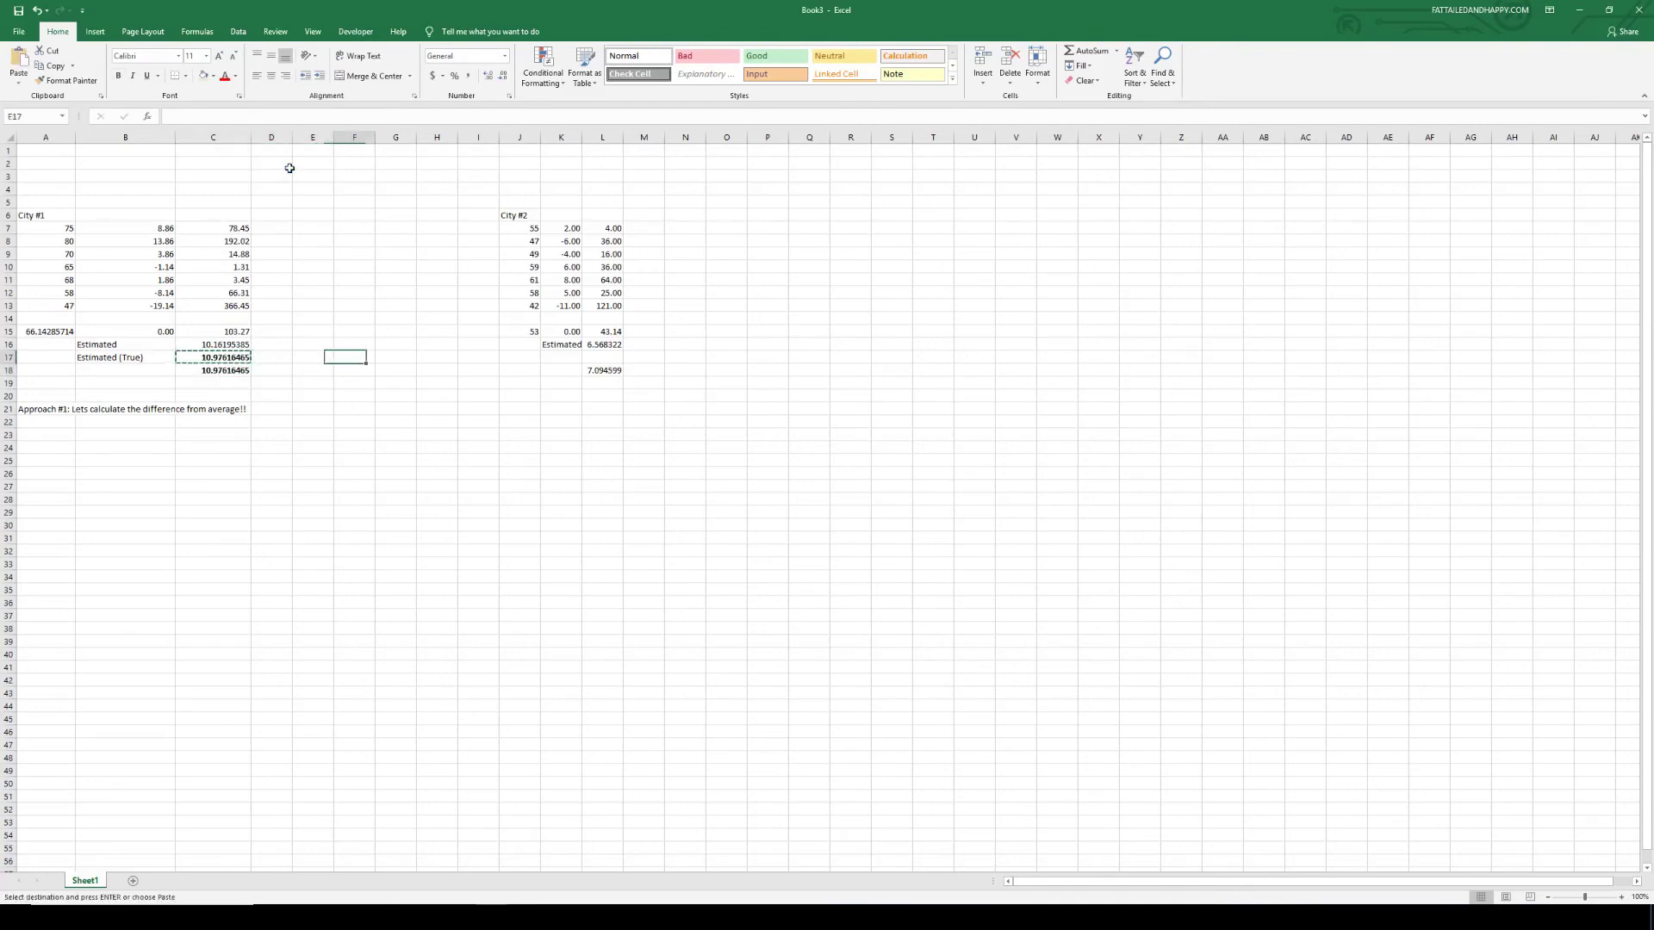
pyautogui.press('Right')
pyautogui.press('Right')
pyautogui.hotkey('ctrl', 'v')
pyautogui.press('Escape')
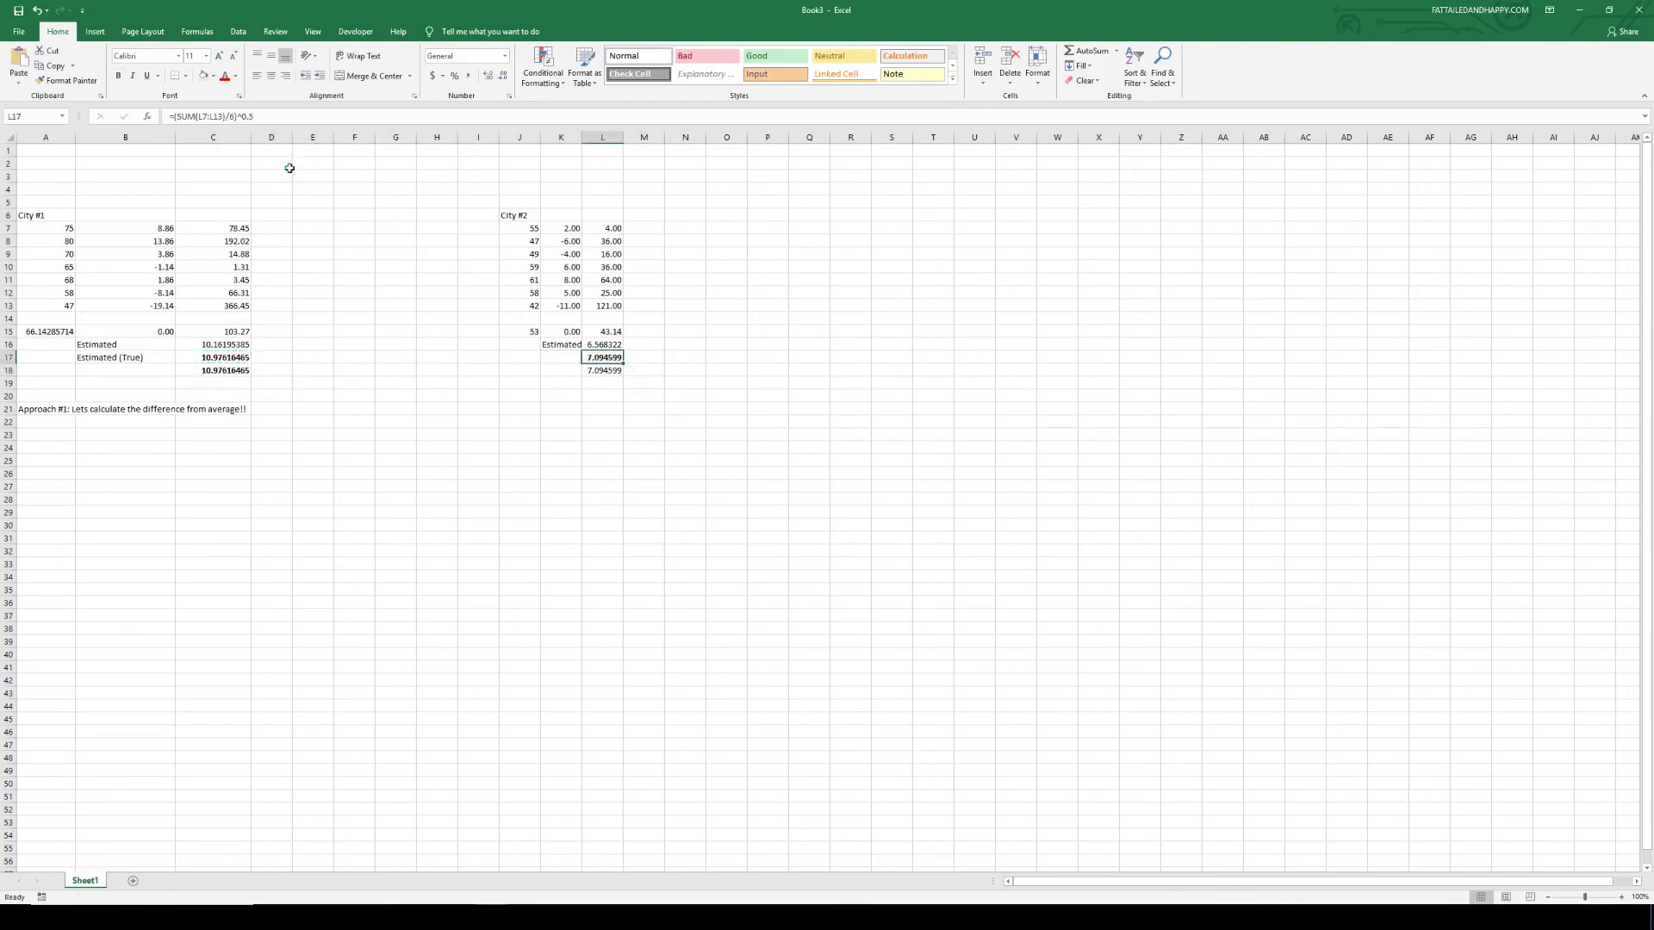
pyautogui.click(309, 278)
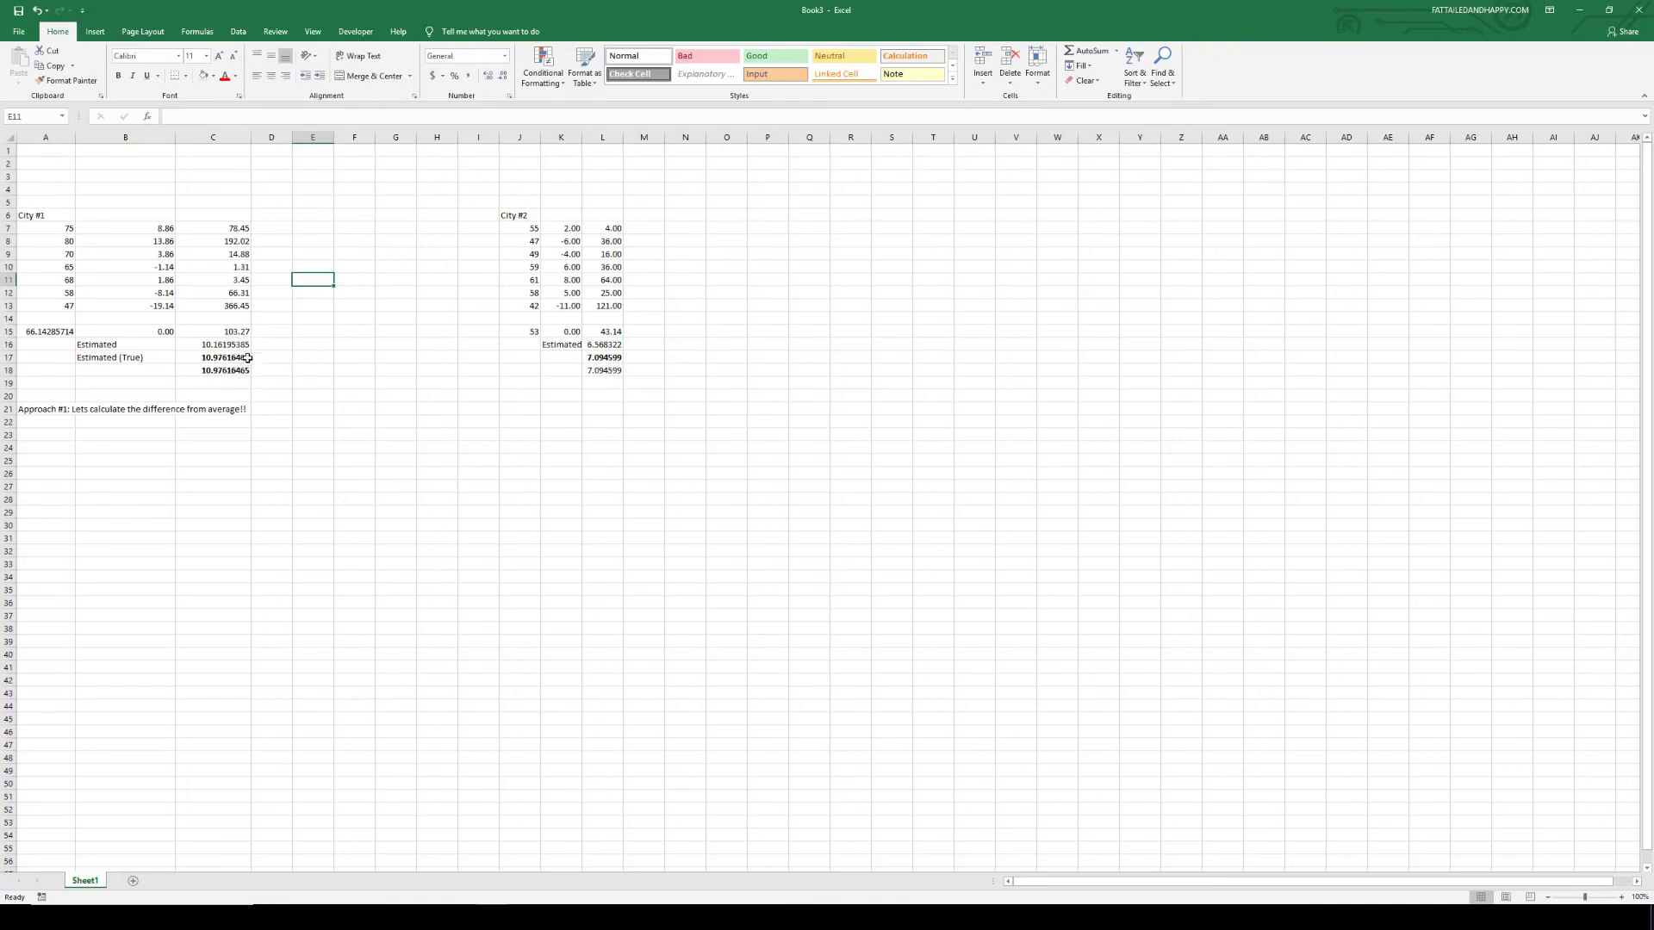
# Step: Enter the note "Approach #2: Negative numbers are bad! Square the differences" in A22
pyautogui.click(194, 459)
pyautogui.press('Left')
pyautogui.press('Left')
pyautogui.press('Up')
pyautogui.press('Up')
pyautogui.press('Up')
pyautogui.write('Approach #2')
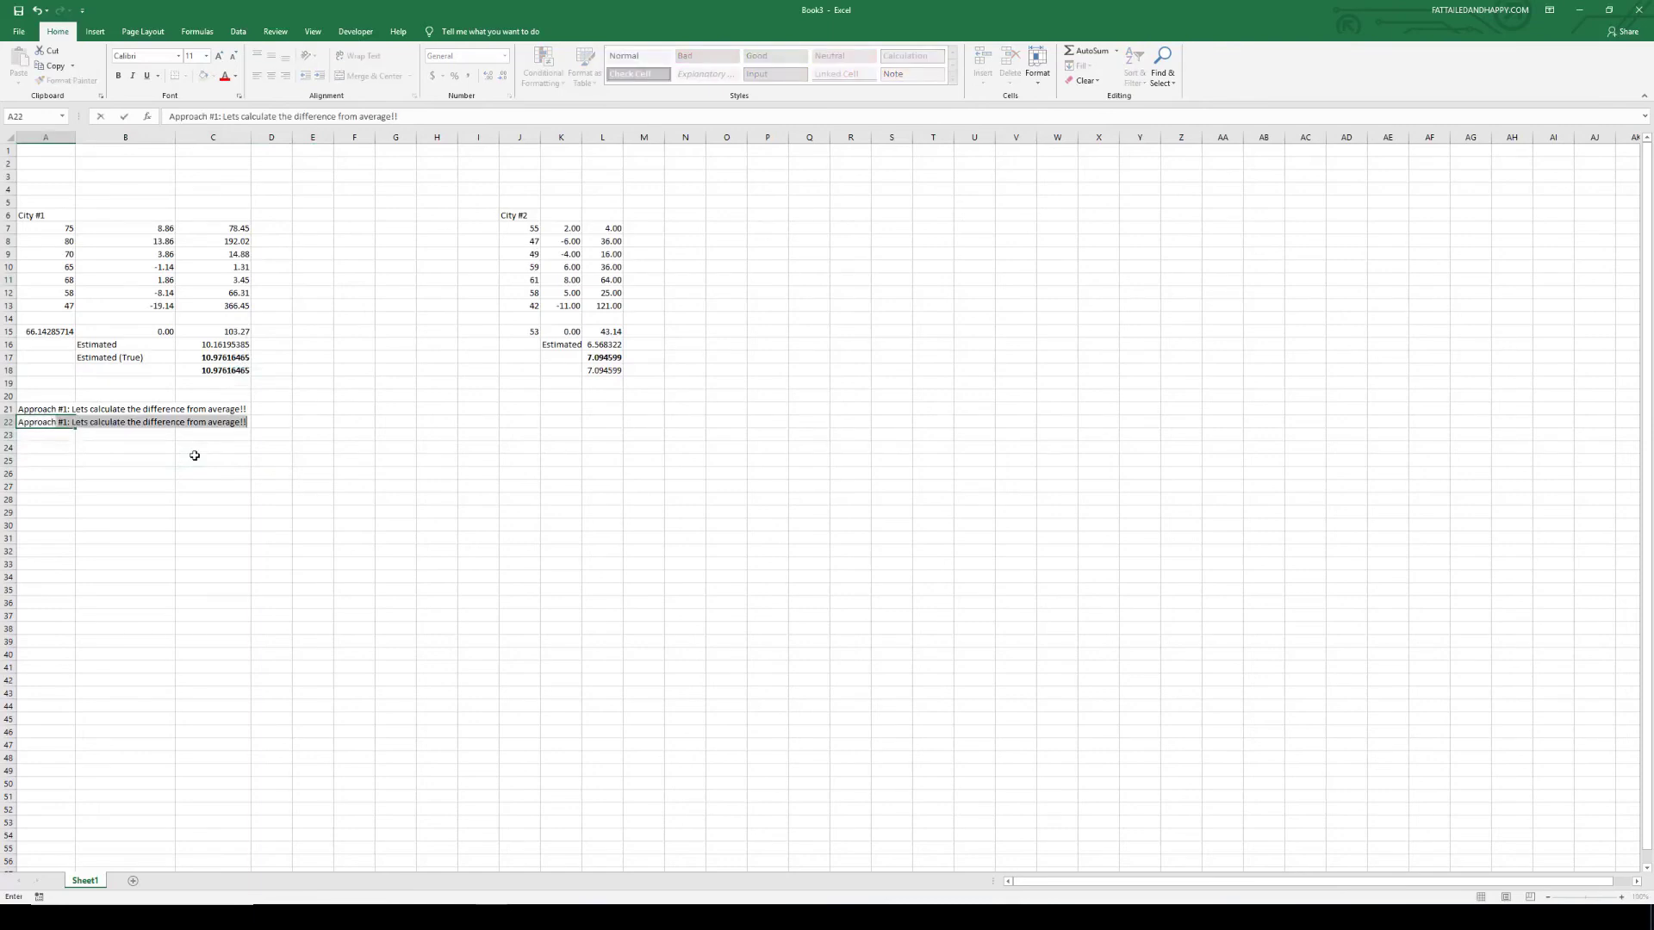
pyautogui.write(': Negative numb')
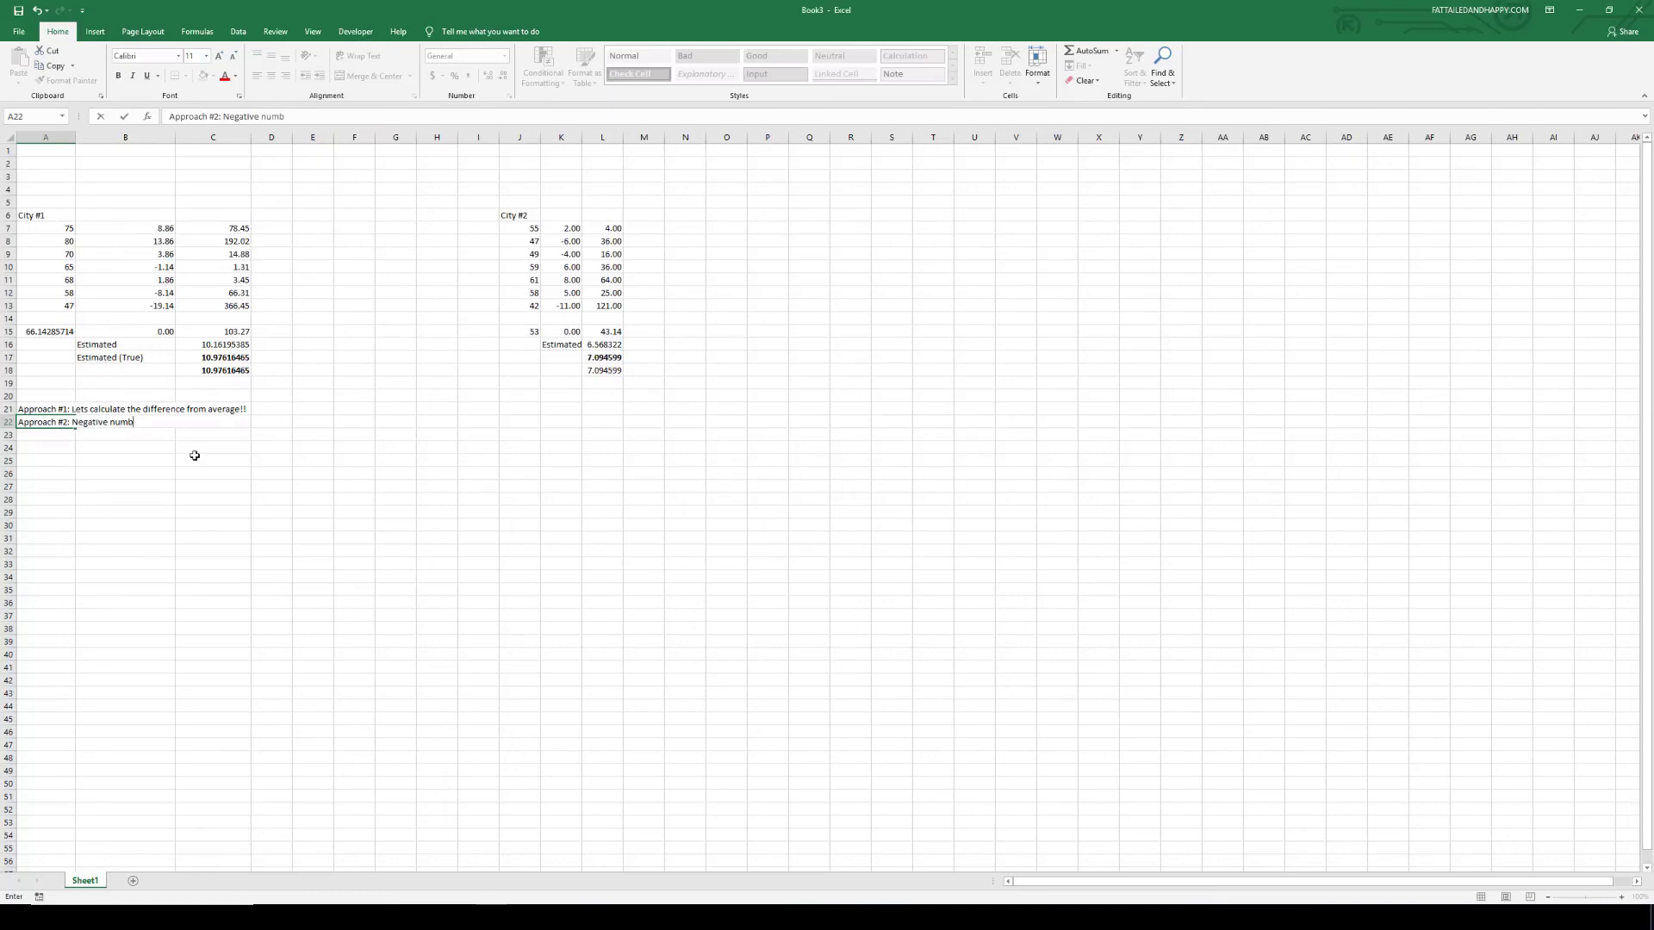
pyautogui.write('ers are bad! Square the differences')
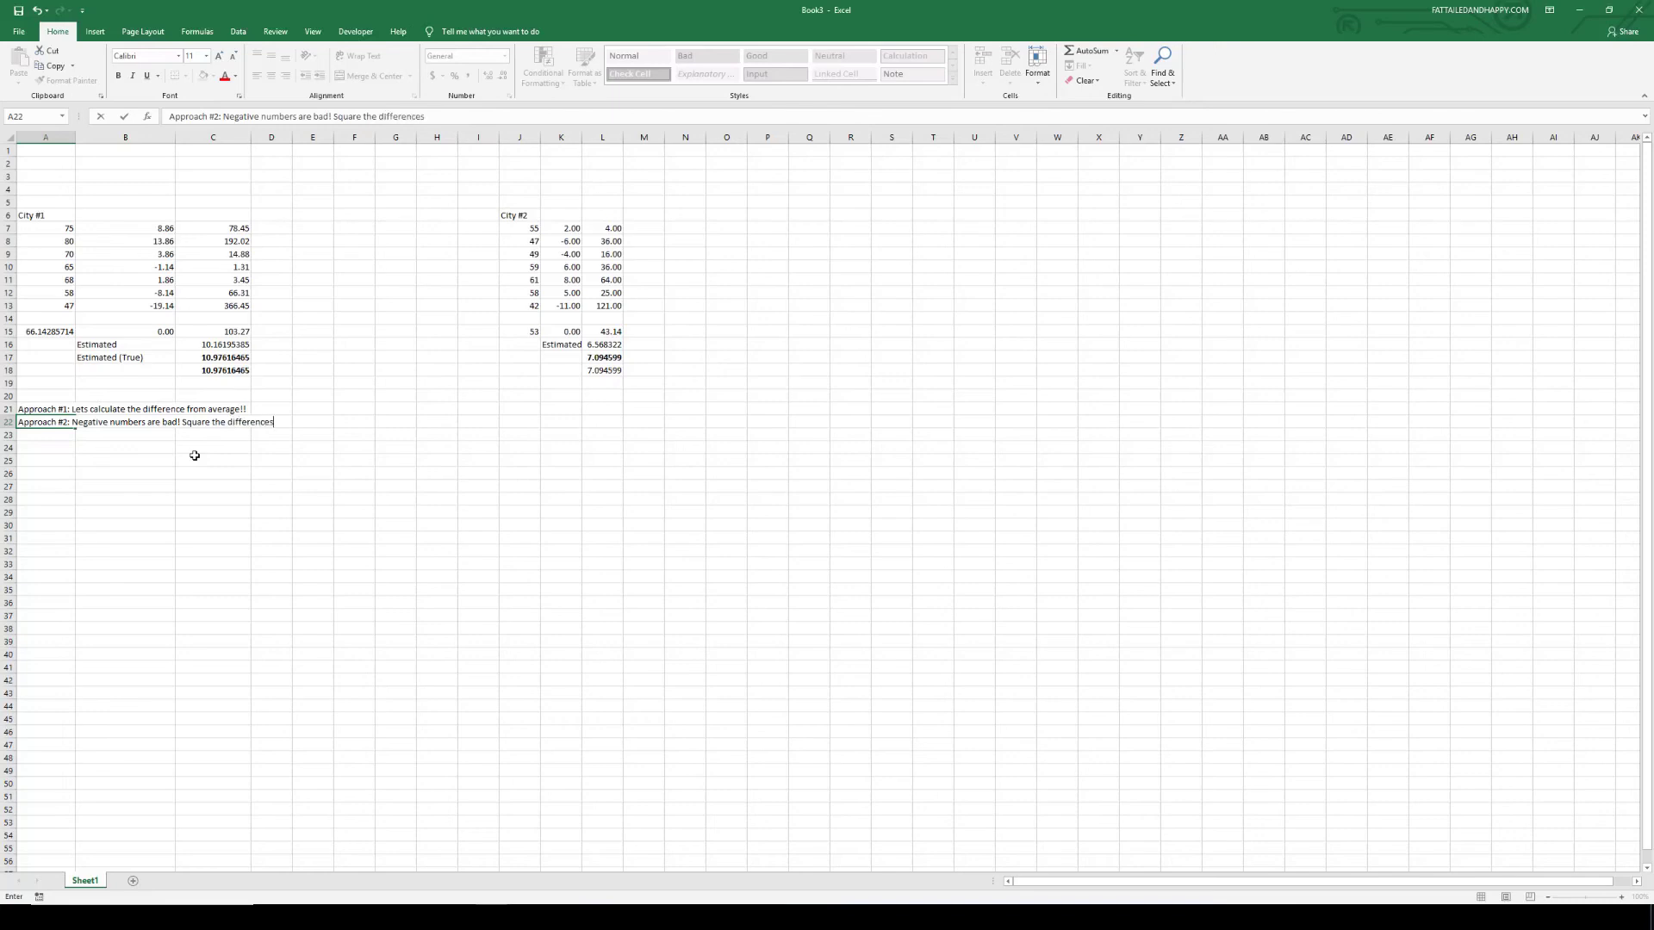
pyautogui.press('Return')
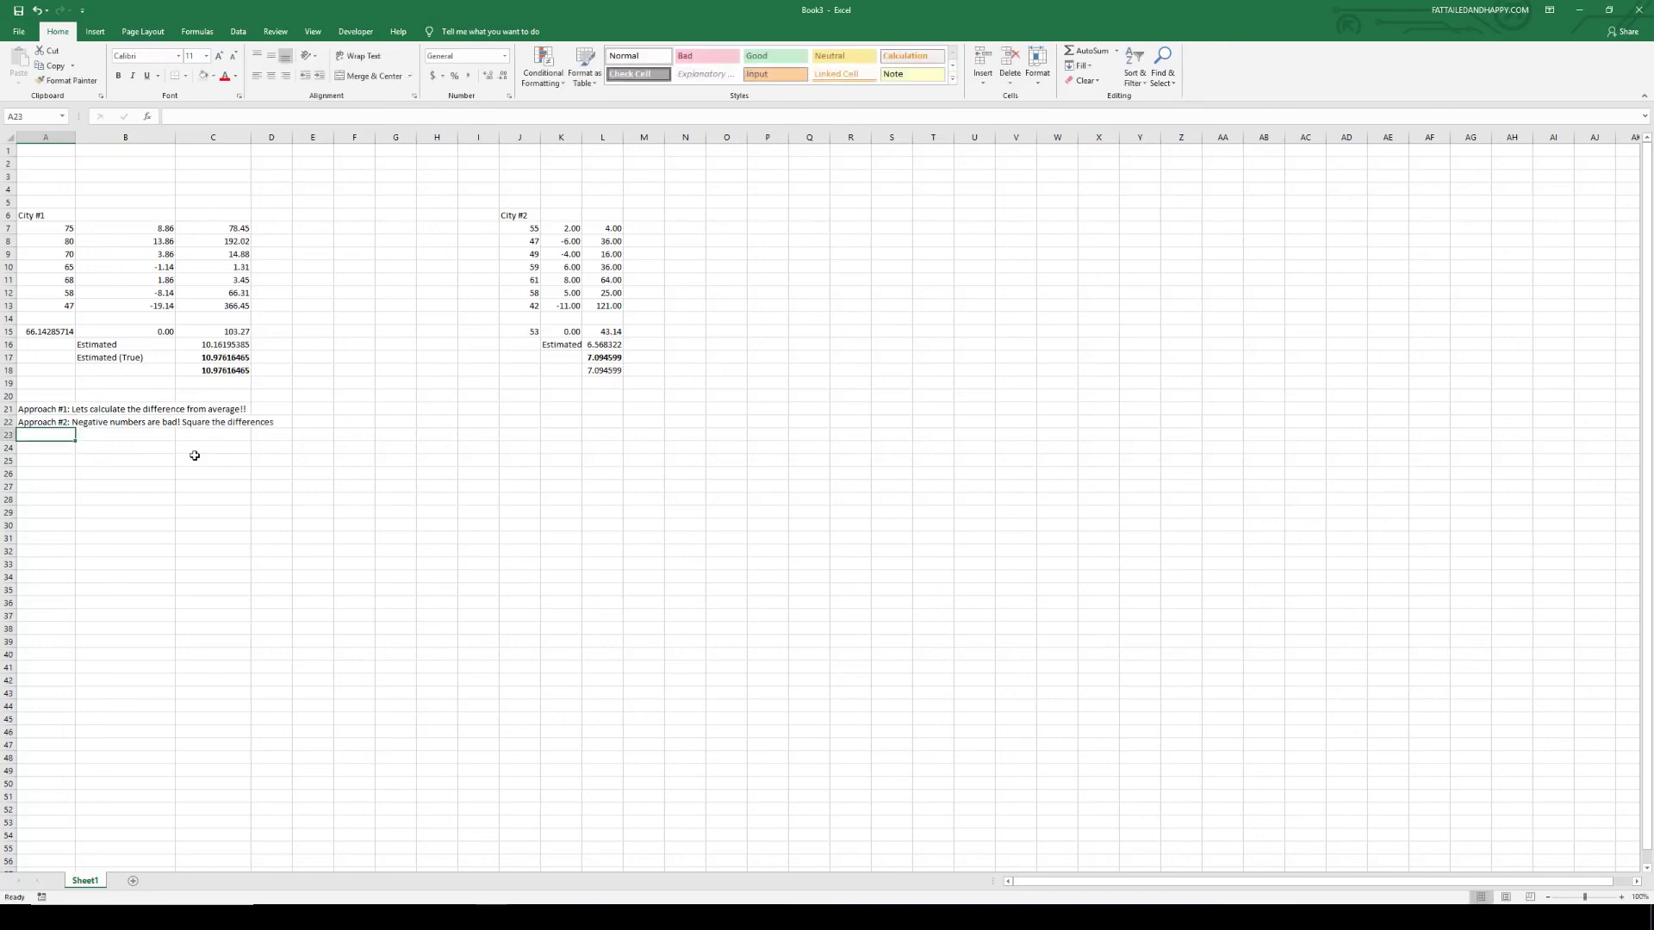
# Step: Add the notes "Variance if we leave it alone" in B23 and "If we take the square root, we get standard deviation" in B24
pyautogui.press('Right')
pyautogui.write('V')
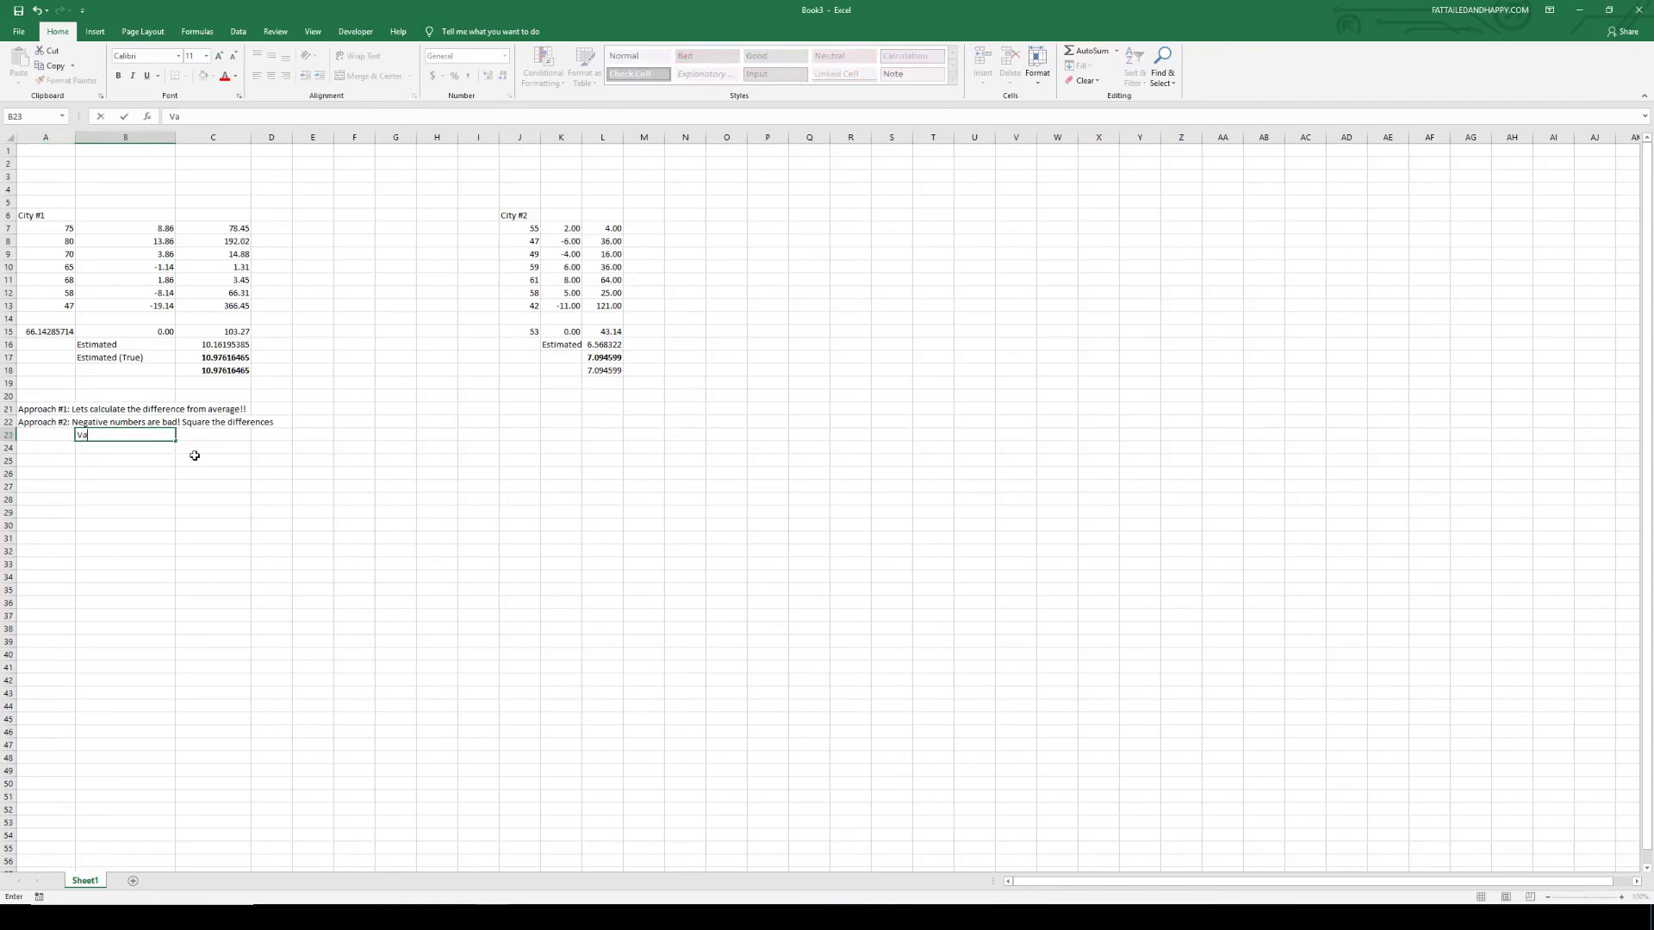
pyautogui.write('ariance if we leave it alone')
pyautogui.press('Return')
pyautogui.write('If we take the ')
pyautogui.write('square root, we get')
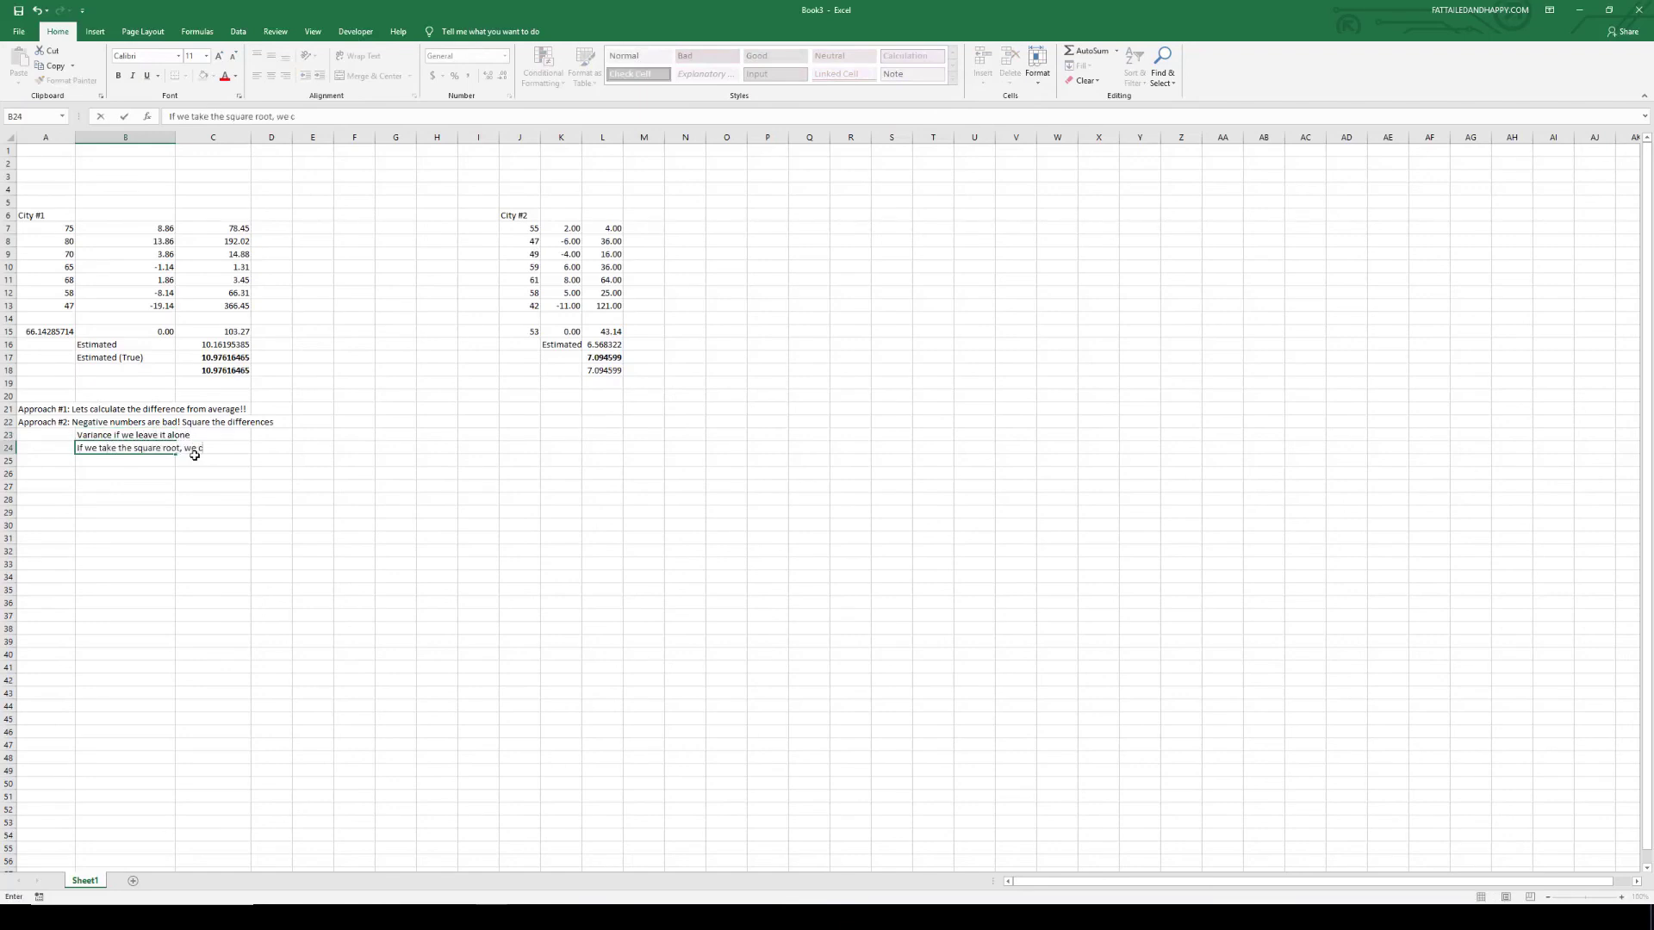
pyautogui.write(' standard deviation')
pyautogui.press('Return')
# Step: Check the STDEV formulas behind the City #2 result in L18 and the City #1 result in C18
pyautogui.click(419, 345)
pyautogui.click(298, 509)
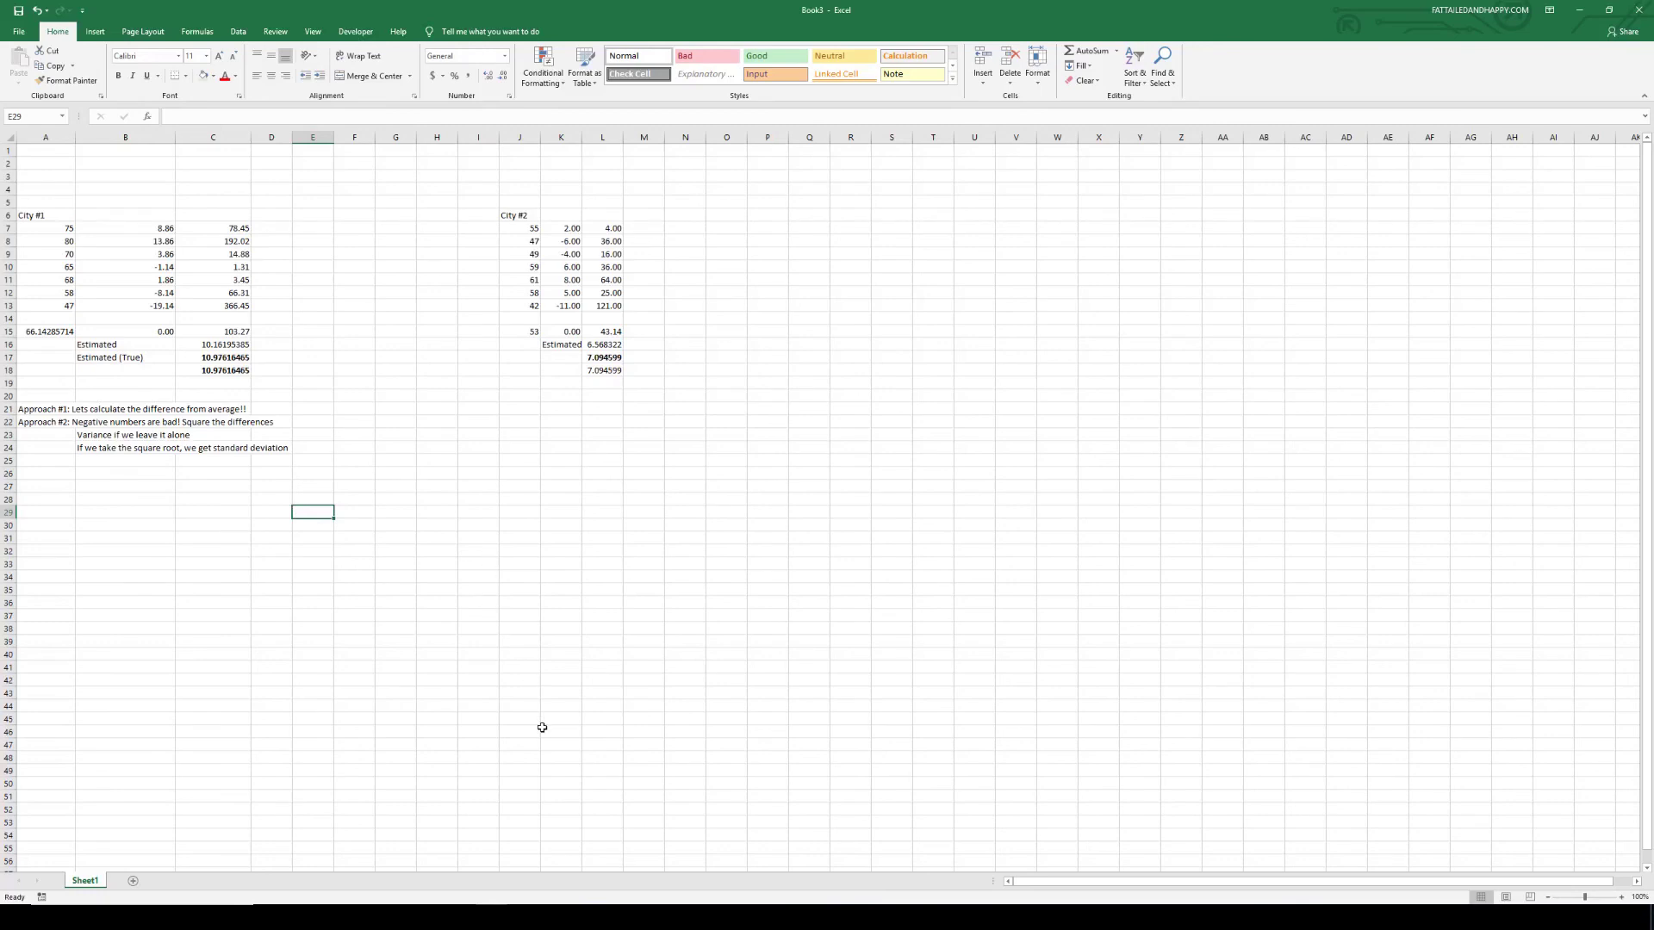
pyautogui.click(613, 369)
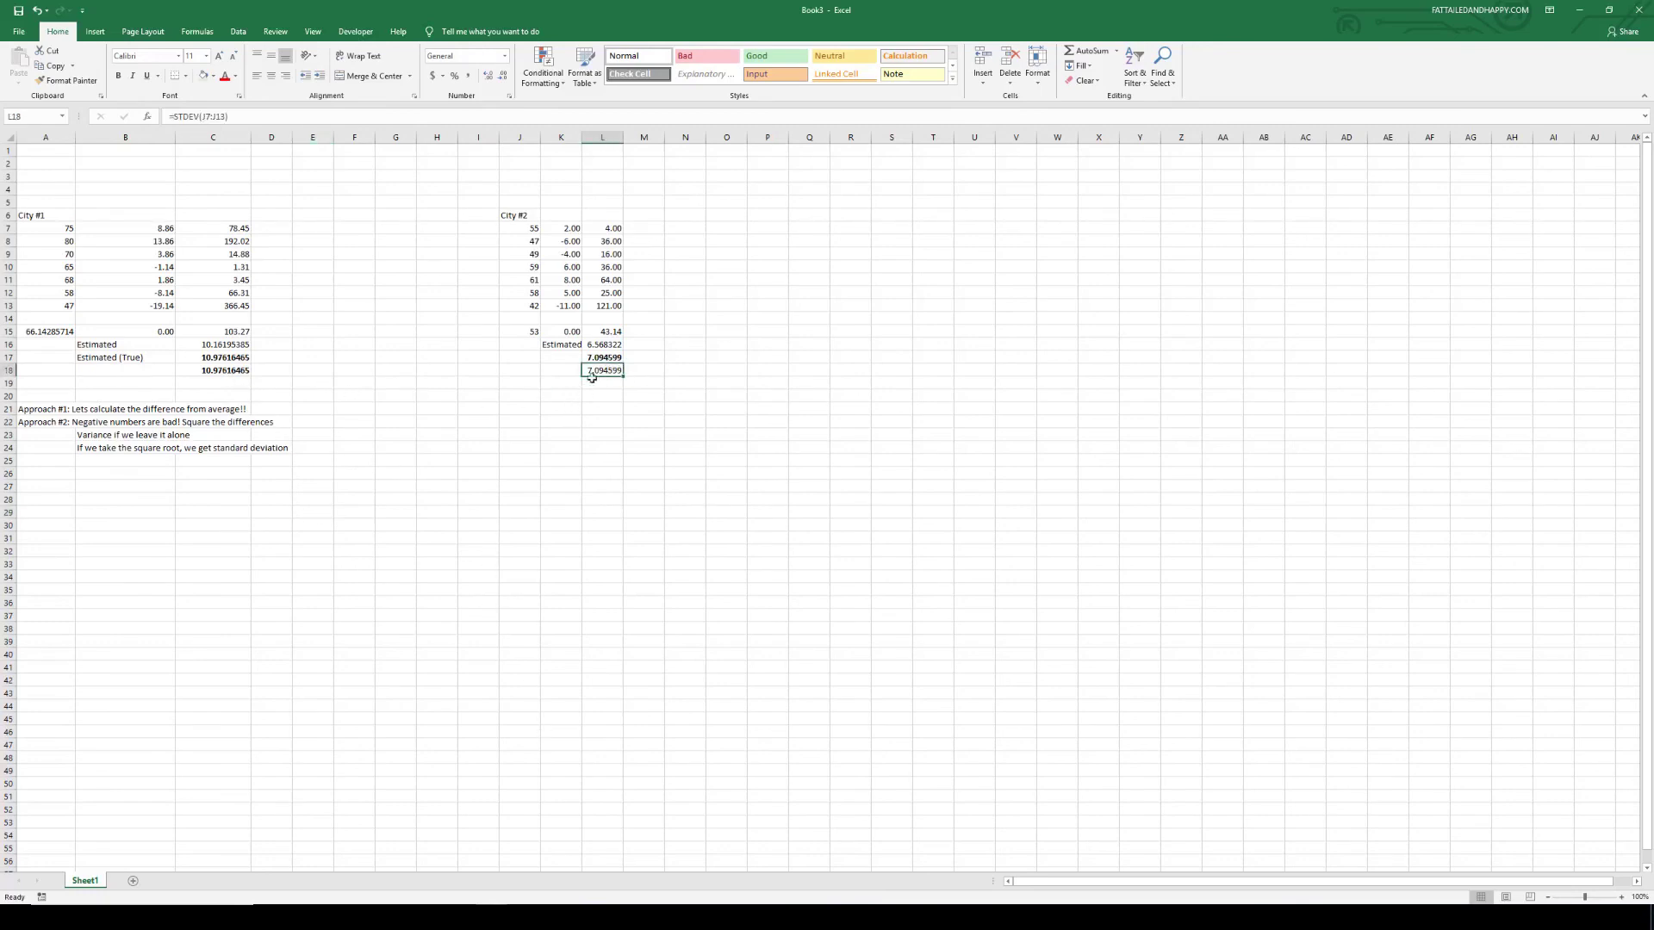
pyautogui.click(233, 376)
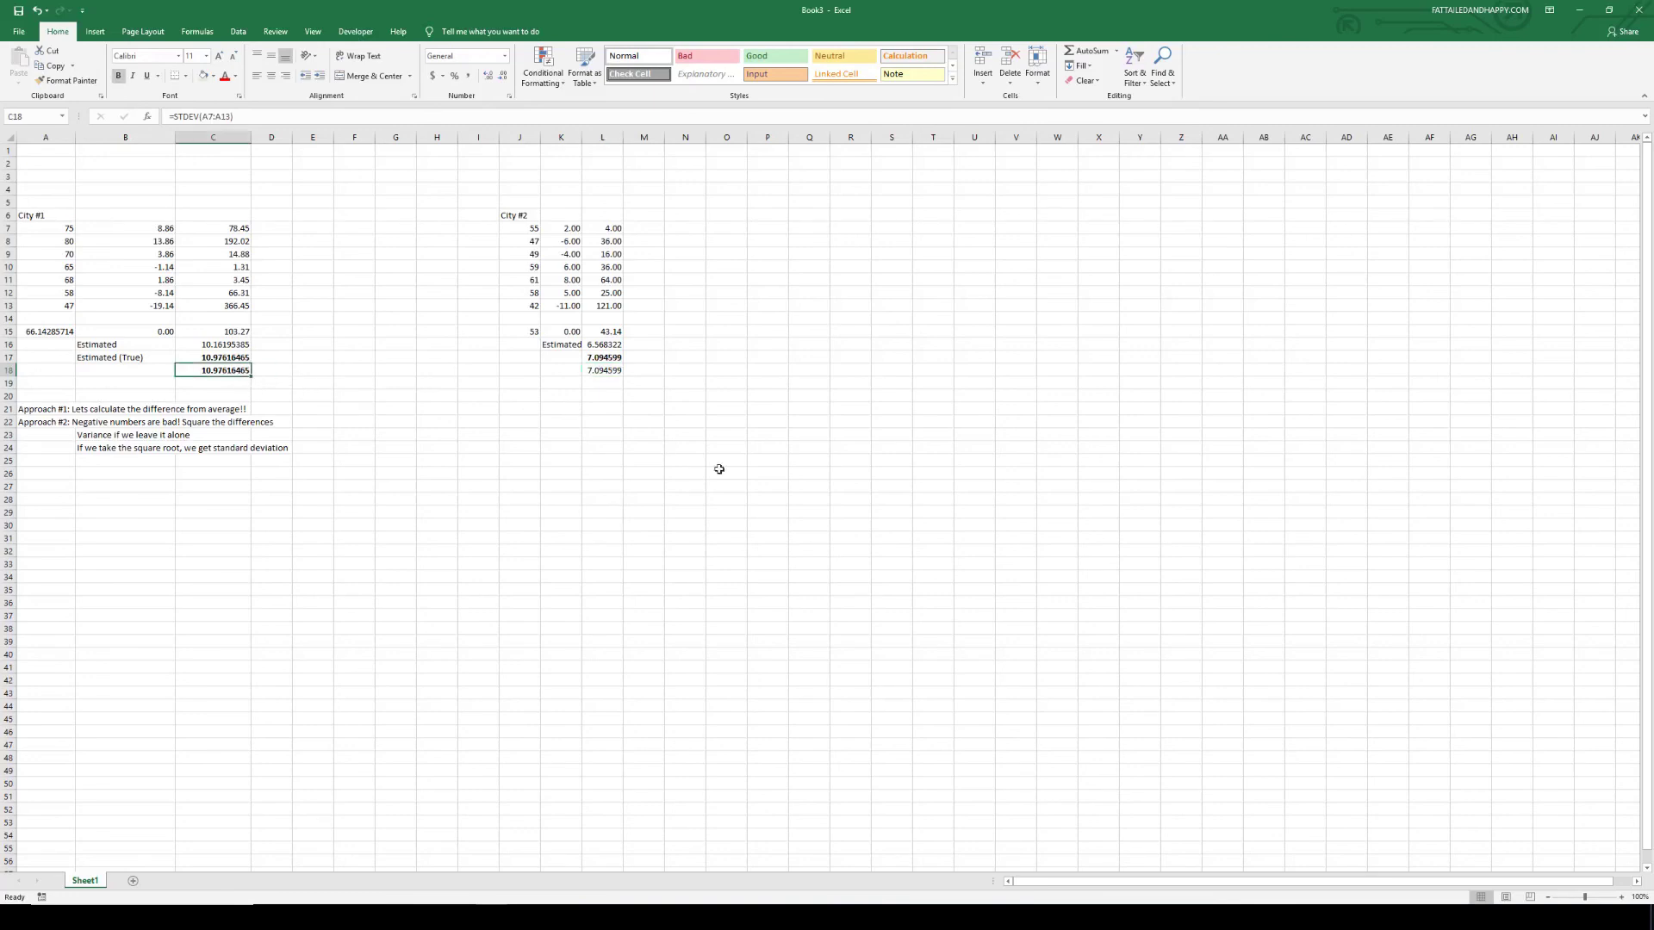